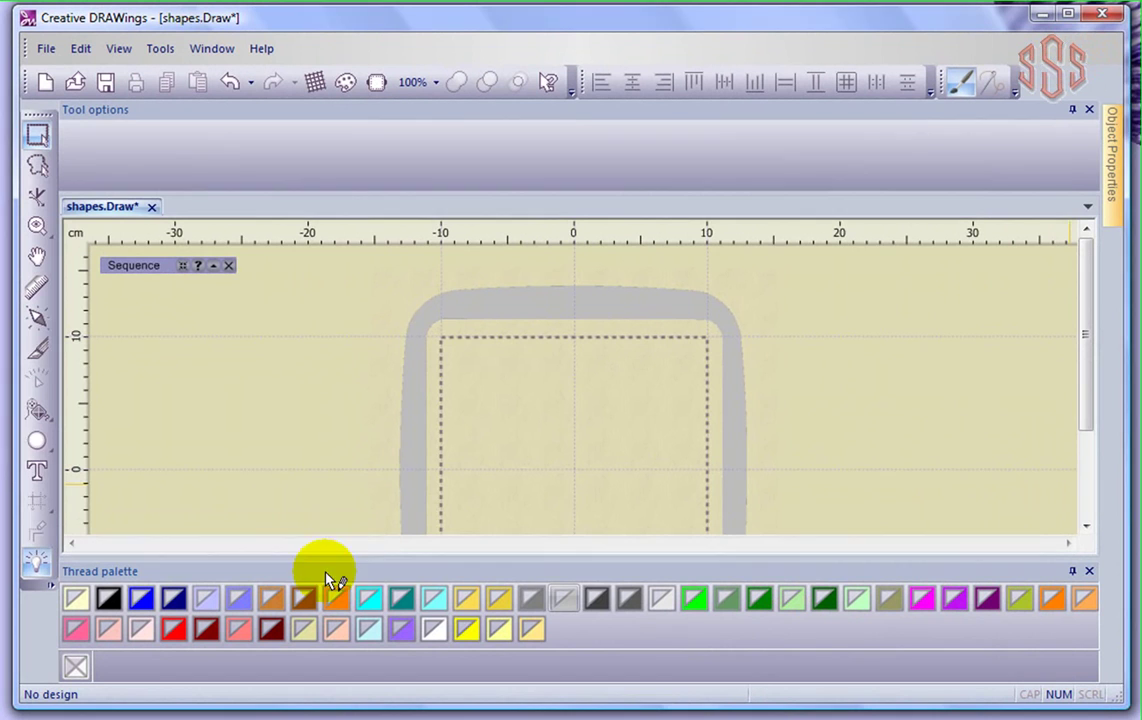
# - Switch to lettering mode, with Blackadder ITC at 30.0 mm as the font
pyautogui.click(37, 474)
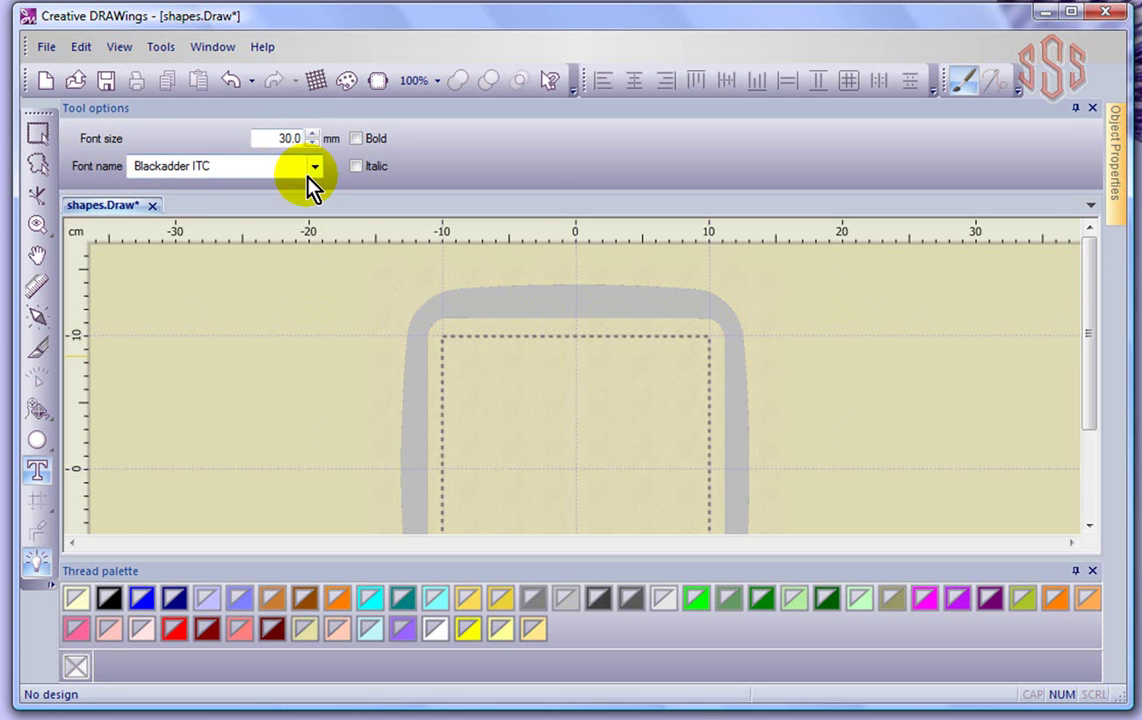
# - Change the lettering font to Arial Black and set the text start point in the hoop
pyautogui.click(314, 170)
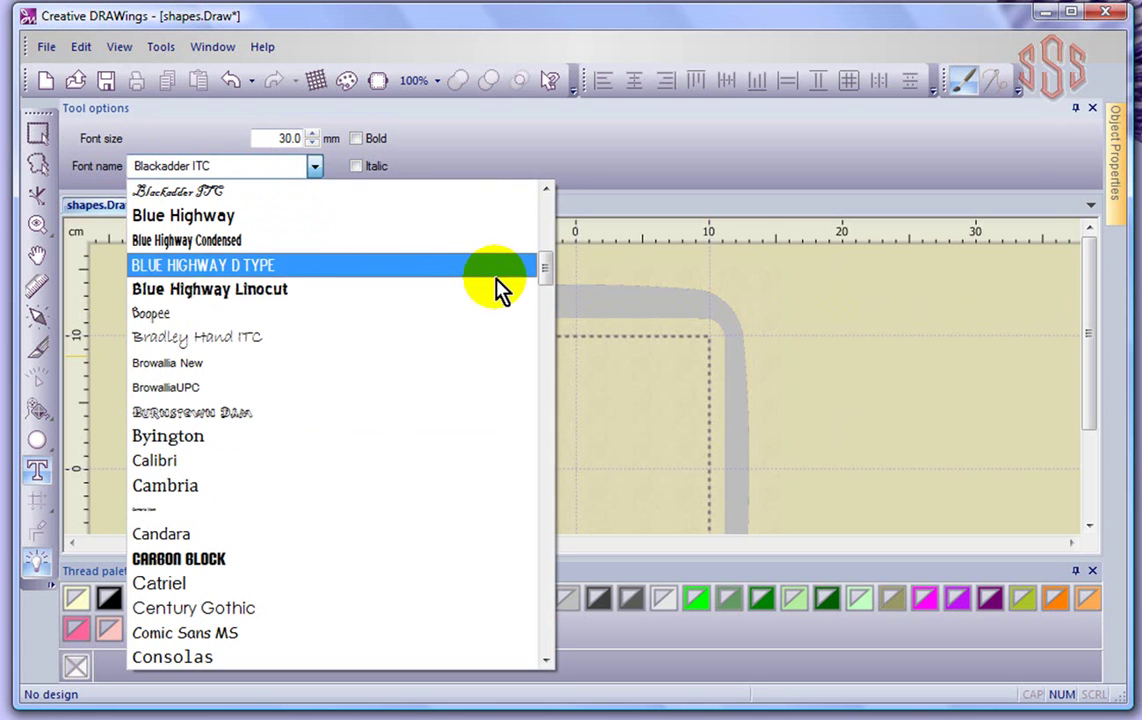
pyautogui.moveTo(548, 270); pyautogui.dragTo(546, 216)
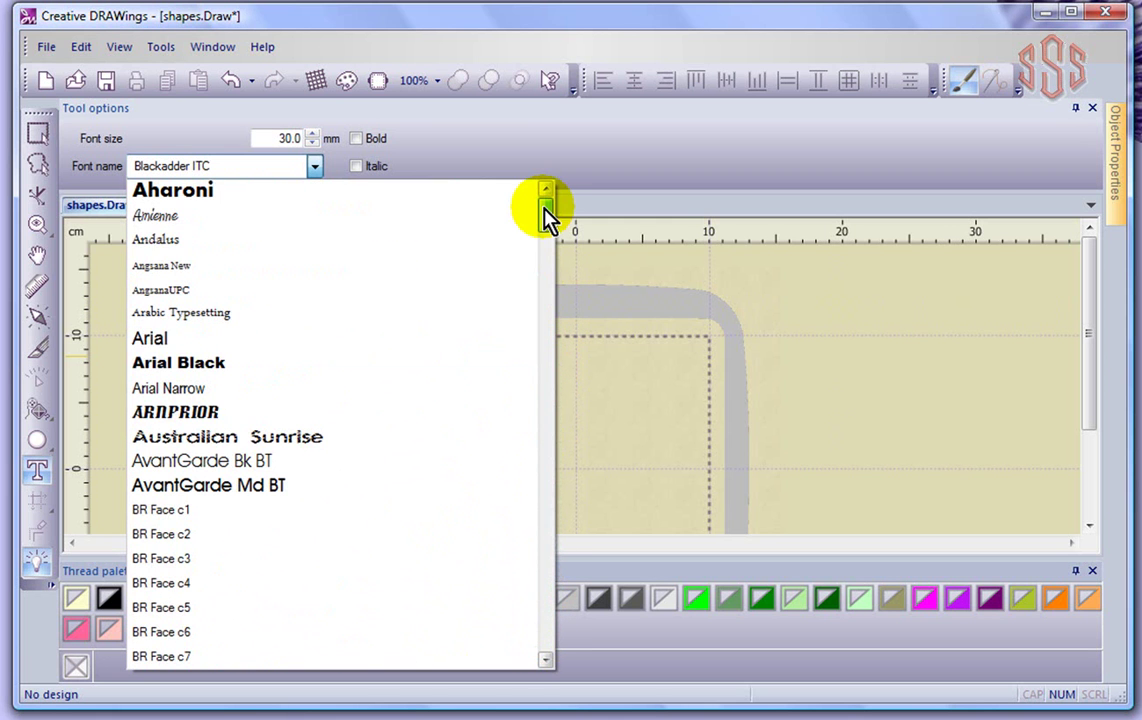
pyautogui.click(168, 362)
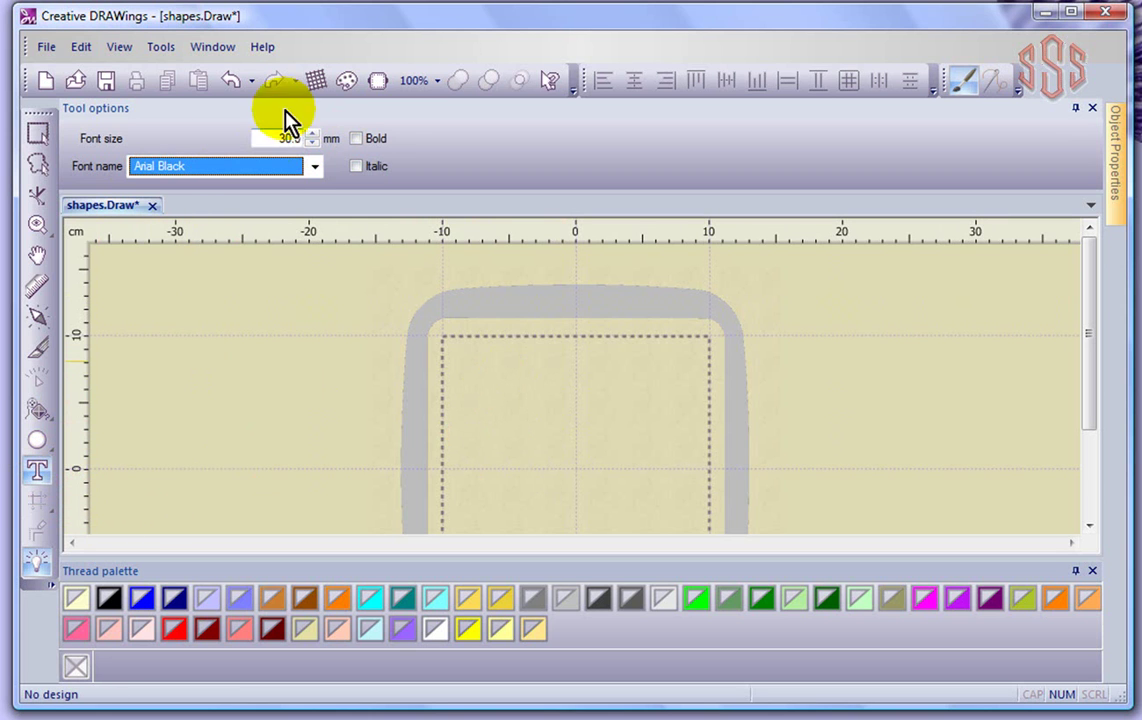
pyautogui.click(476, 410)
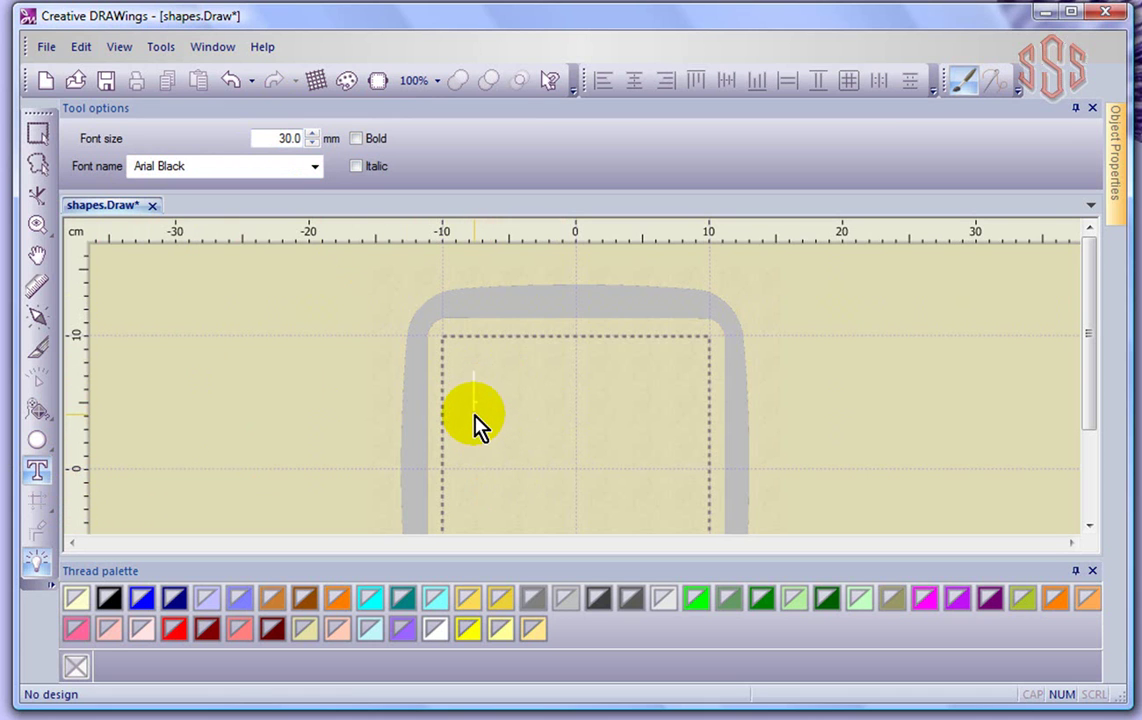
pyautogui.write('Trevor')
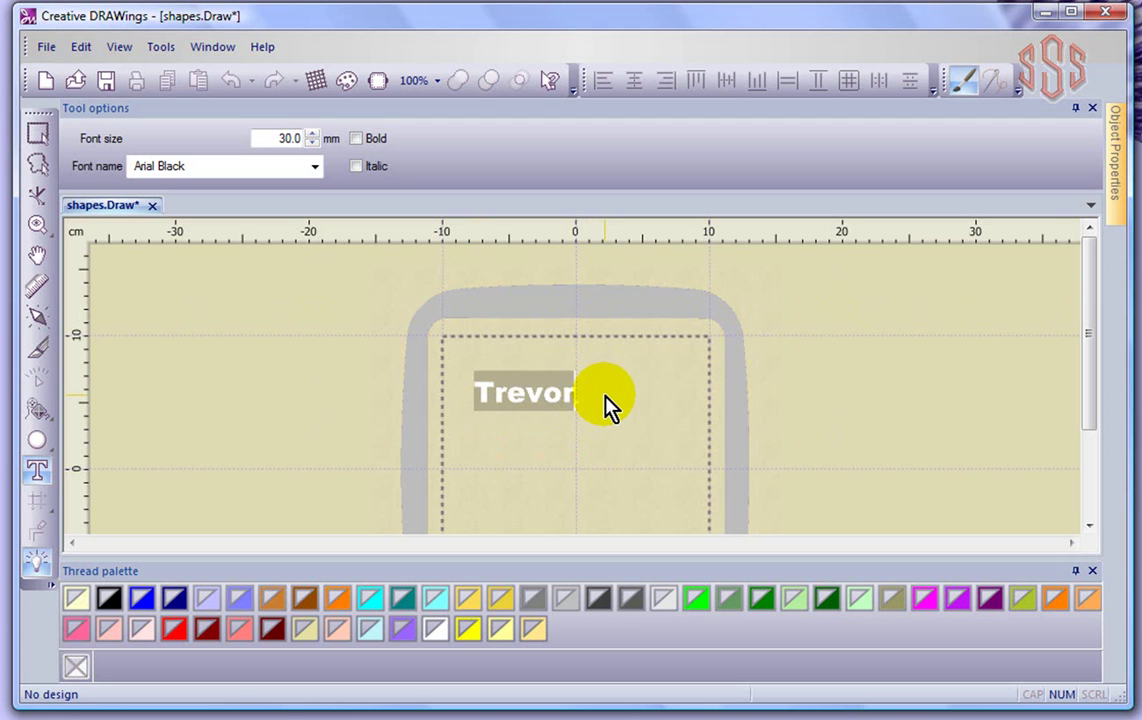
pyautogui.press('Return')
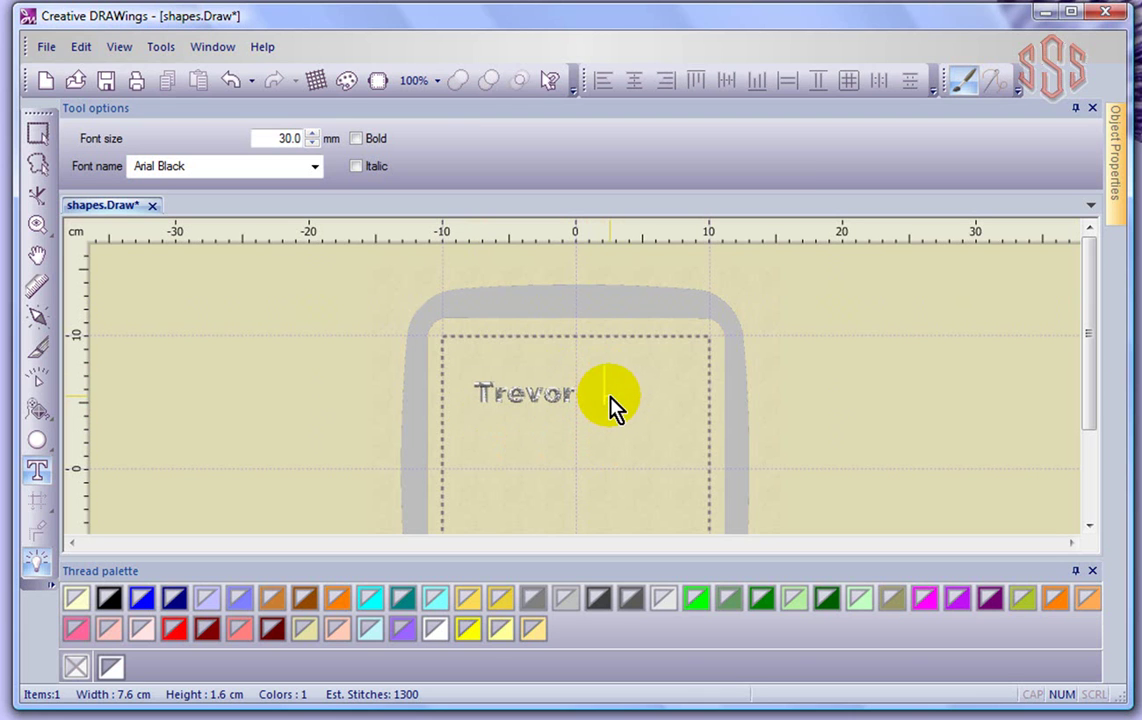
pyautogui.press('Return')
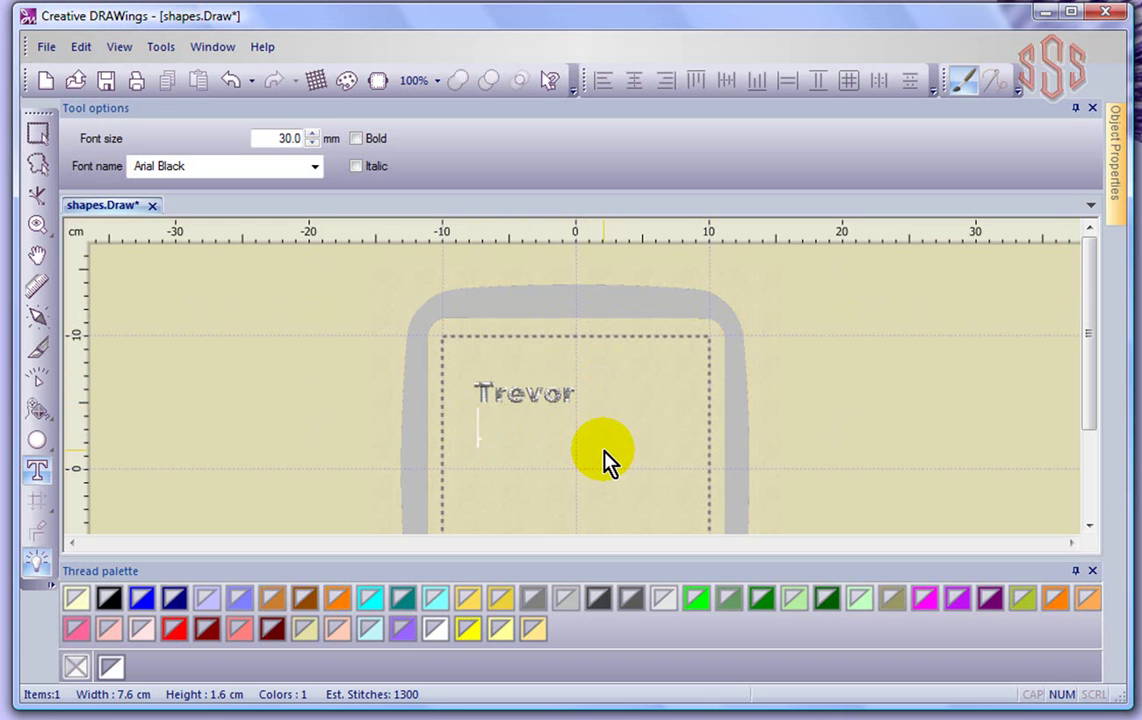
pyautogui.write('Conque')
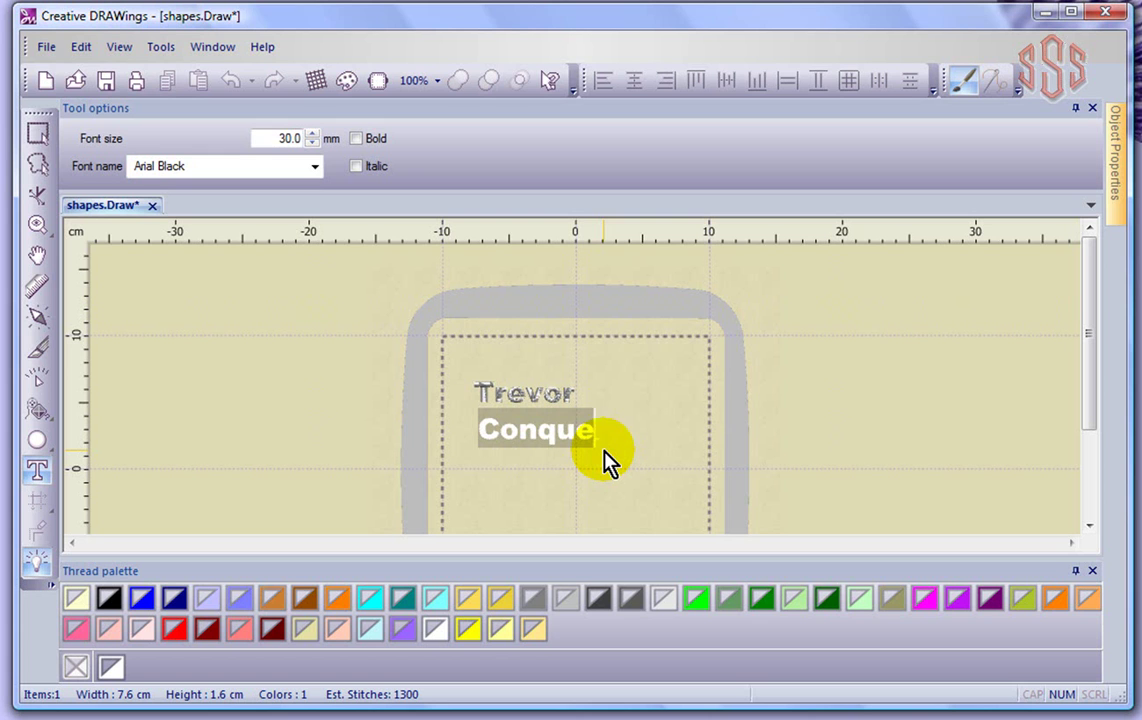
pyautogui.write('rgood')
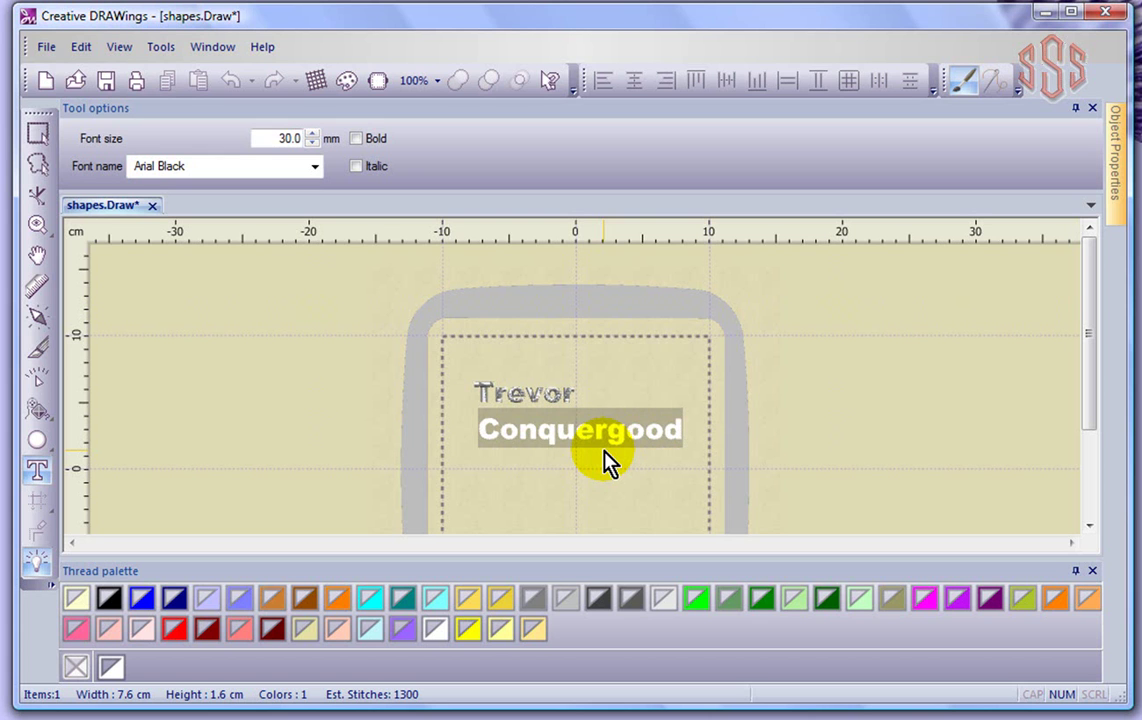
pyautogui.click(592, 496)
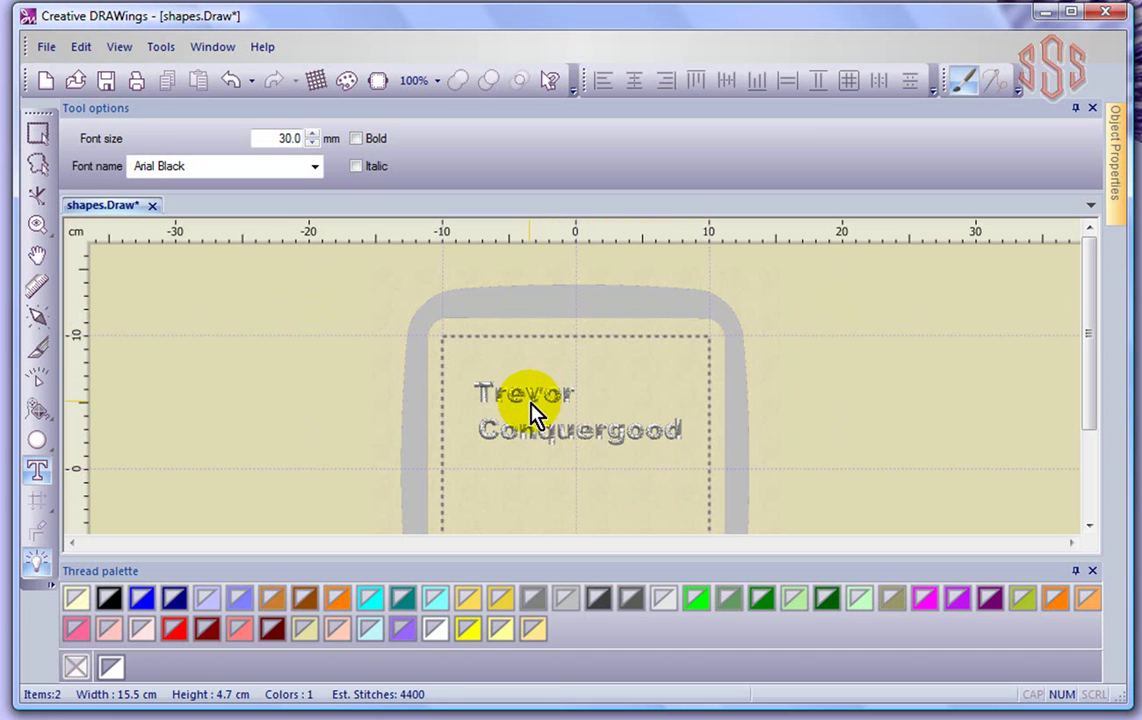
# - Zoom in and select the Trevor lettering, showing its 75.69 × 15.60 mm size
pyautogui.click(40, 142)
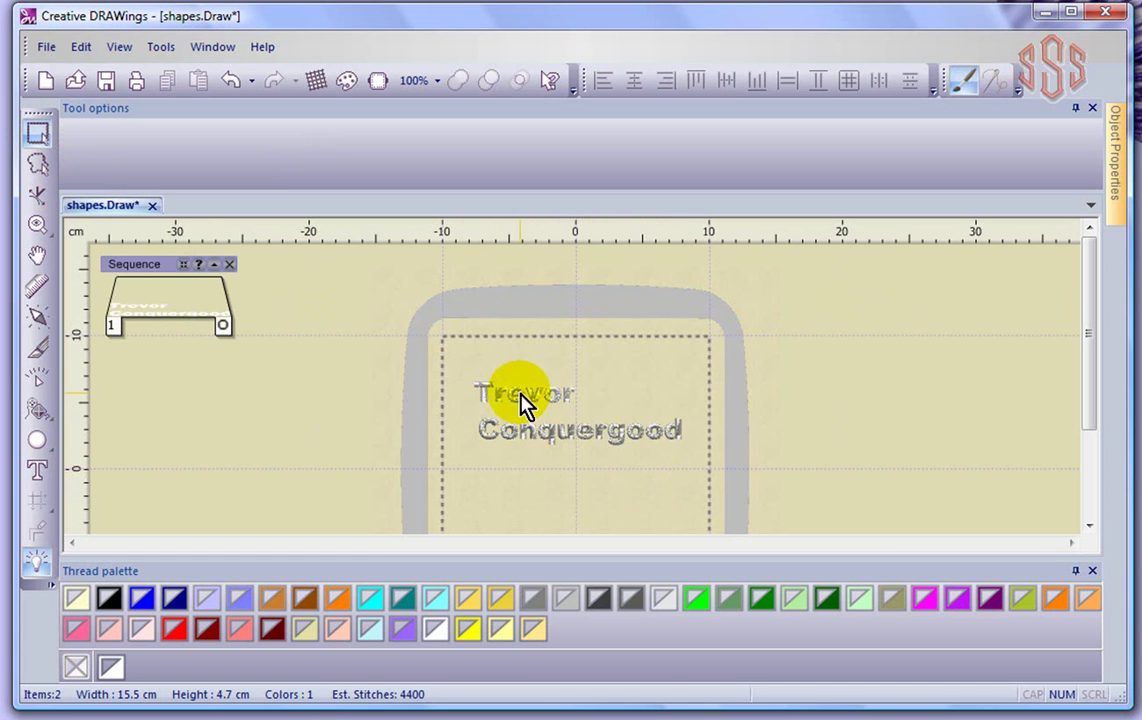
pyautogui.scroll(1, 540, 410)
pyautogui.scroll(1, 537, 402)
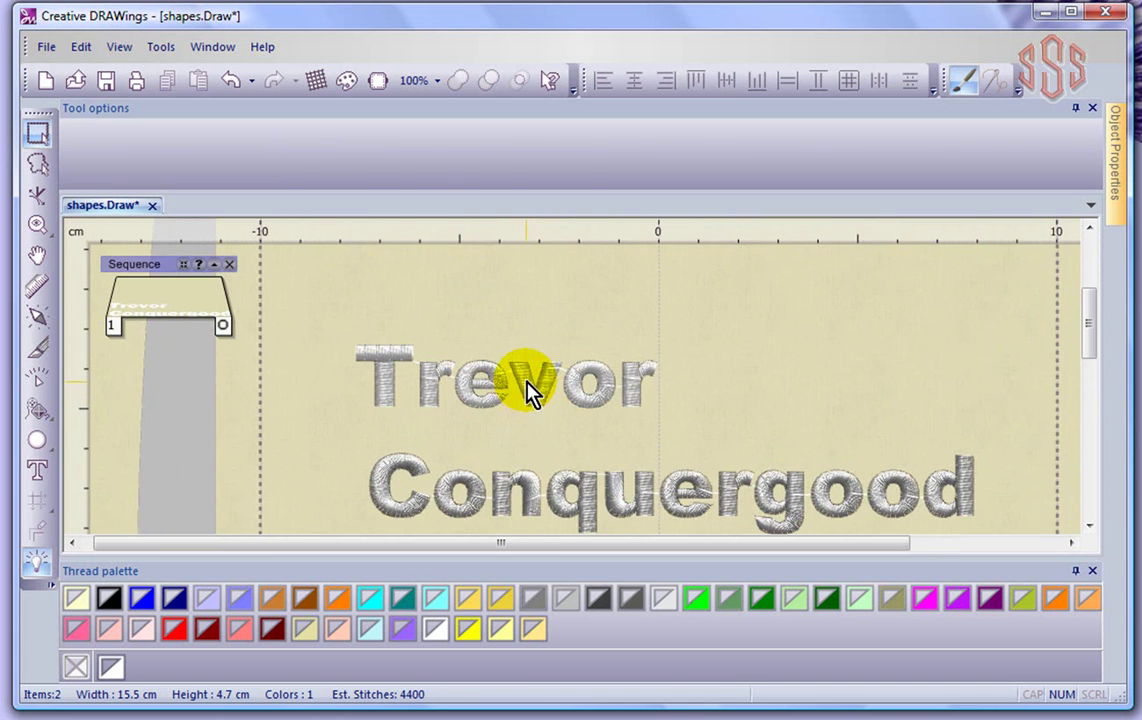
pyautogui.click(528, 385)
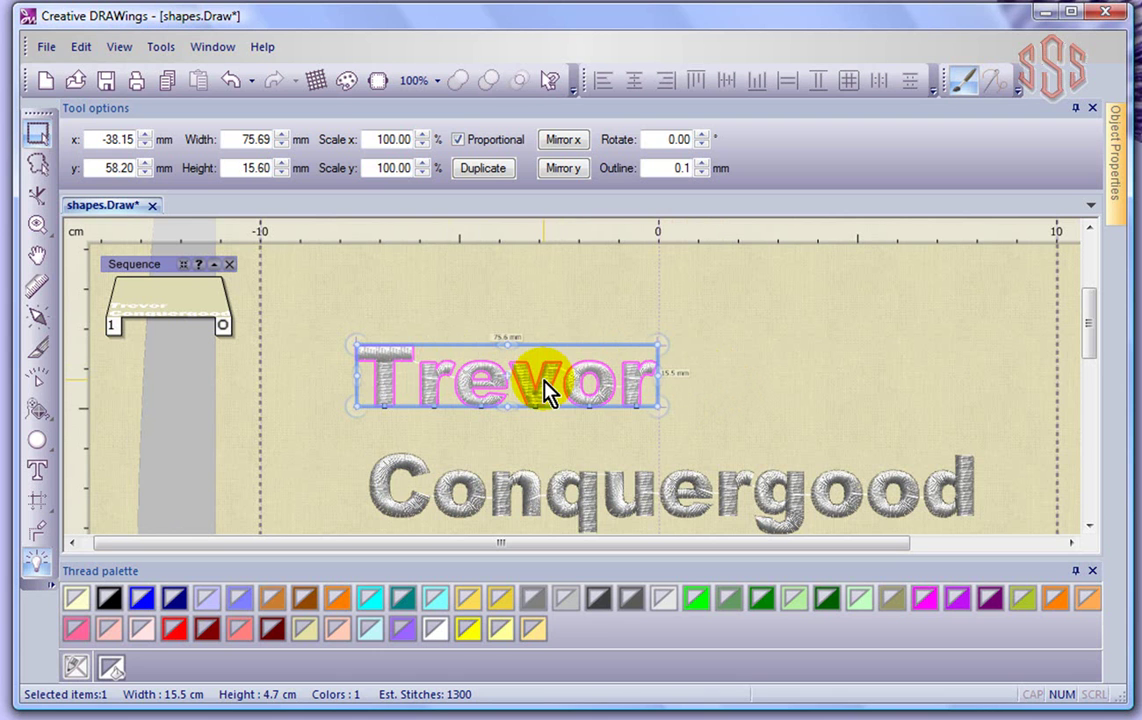
# - Slant Trevor forward about 35 degrees and enlarge it to about 101 × 19 mm
pyautogui.click(668, 351)
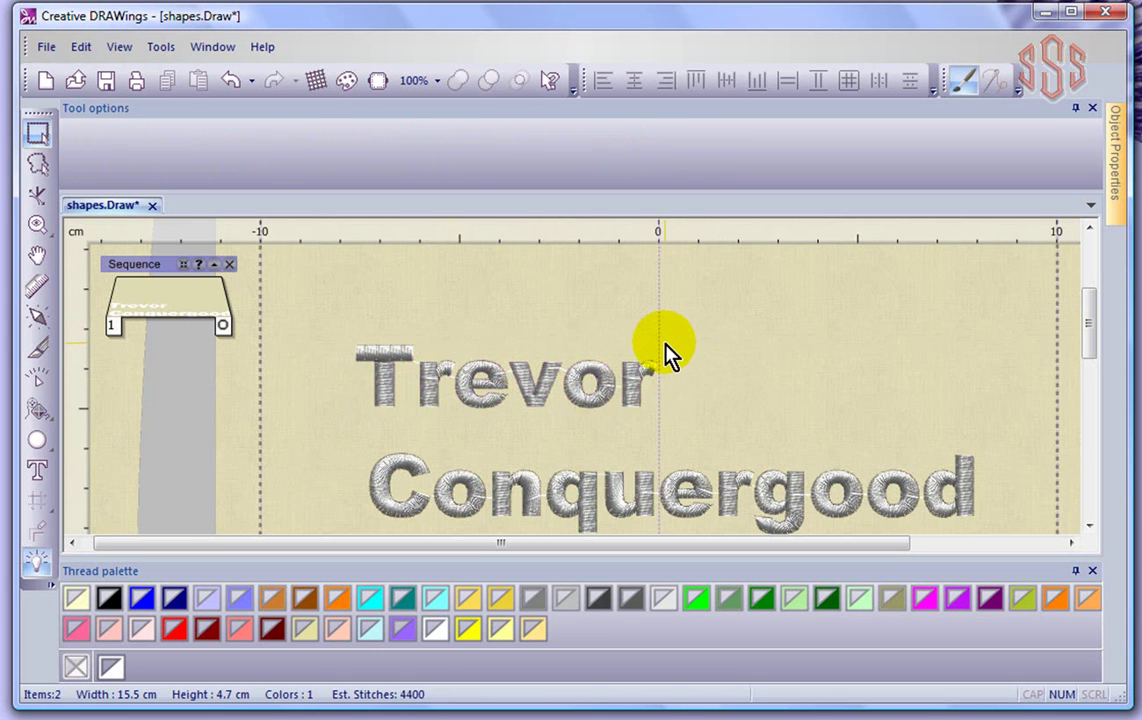
pyautogui.click(640, 395)
pyautogui.moveTo(658, 364); pyautogui.dragTo(655, 279)
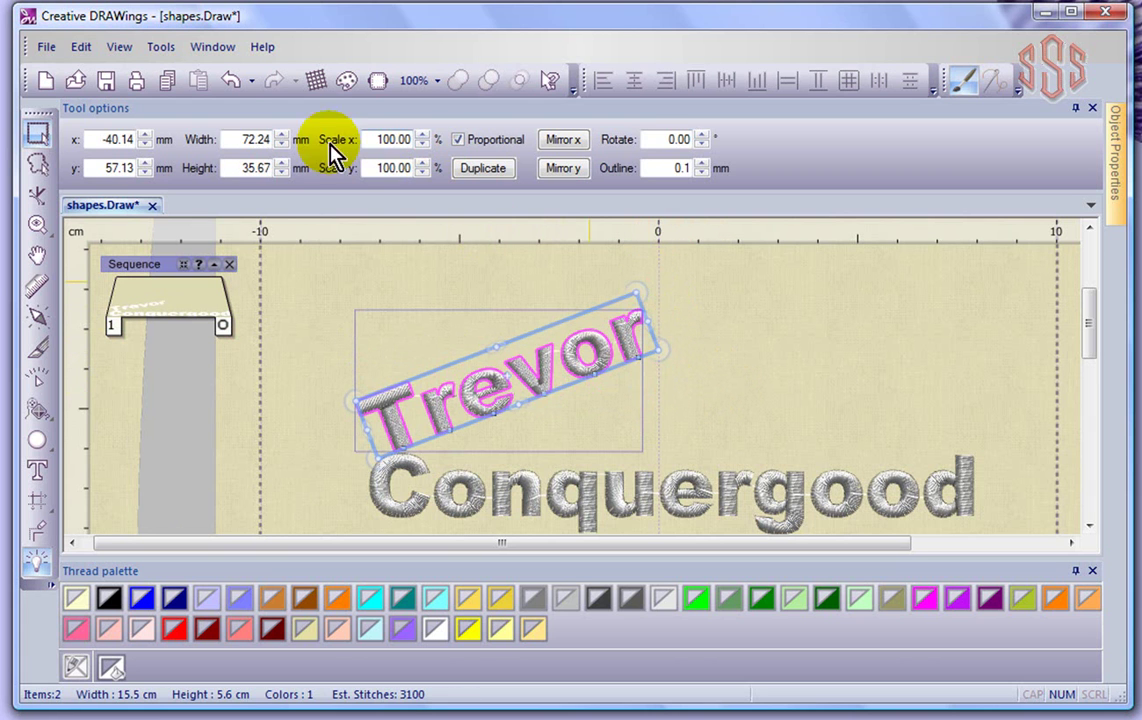
pyautogui.click(229, 81)
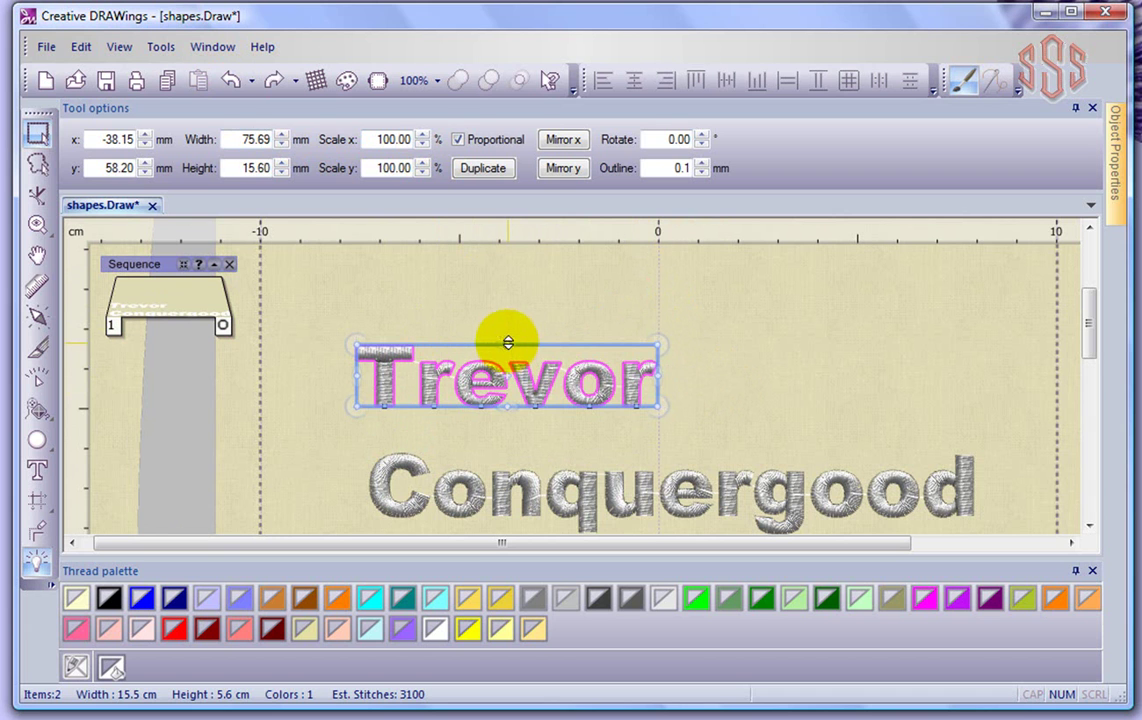
pyautogui.moveTo(507, 340); pyautogui.dragTo(537, 334)
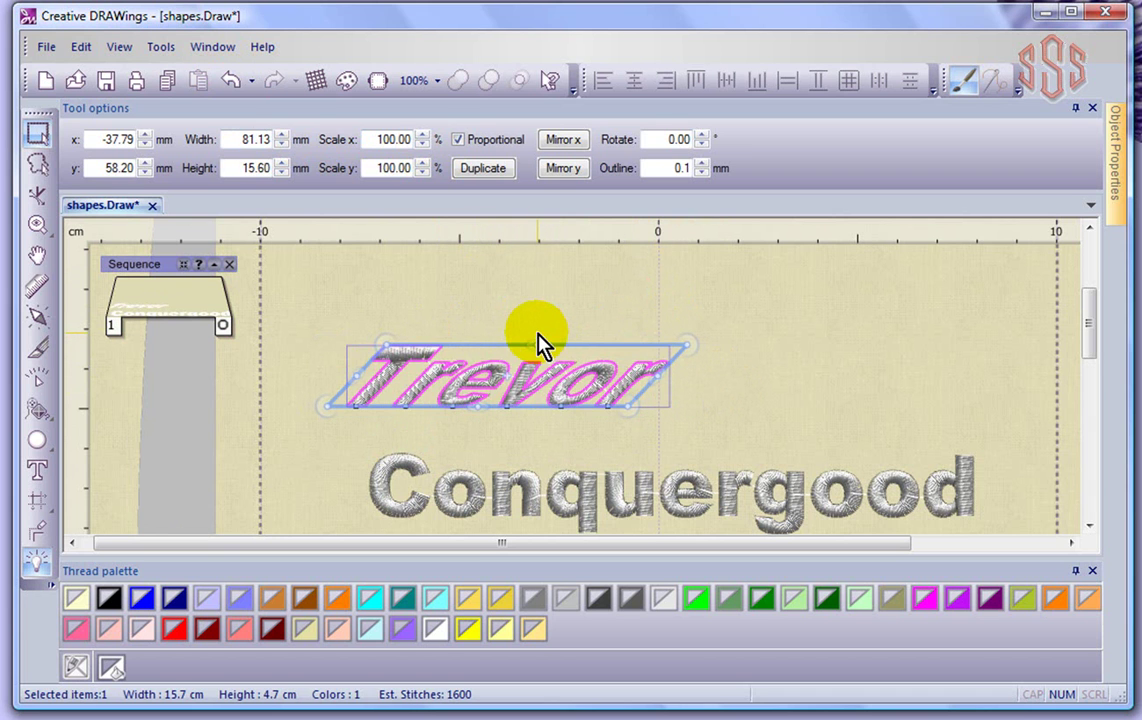
pyautogui.moveTo(681, 346); pyautogui.dragTo(772, 324)
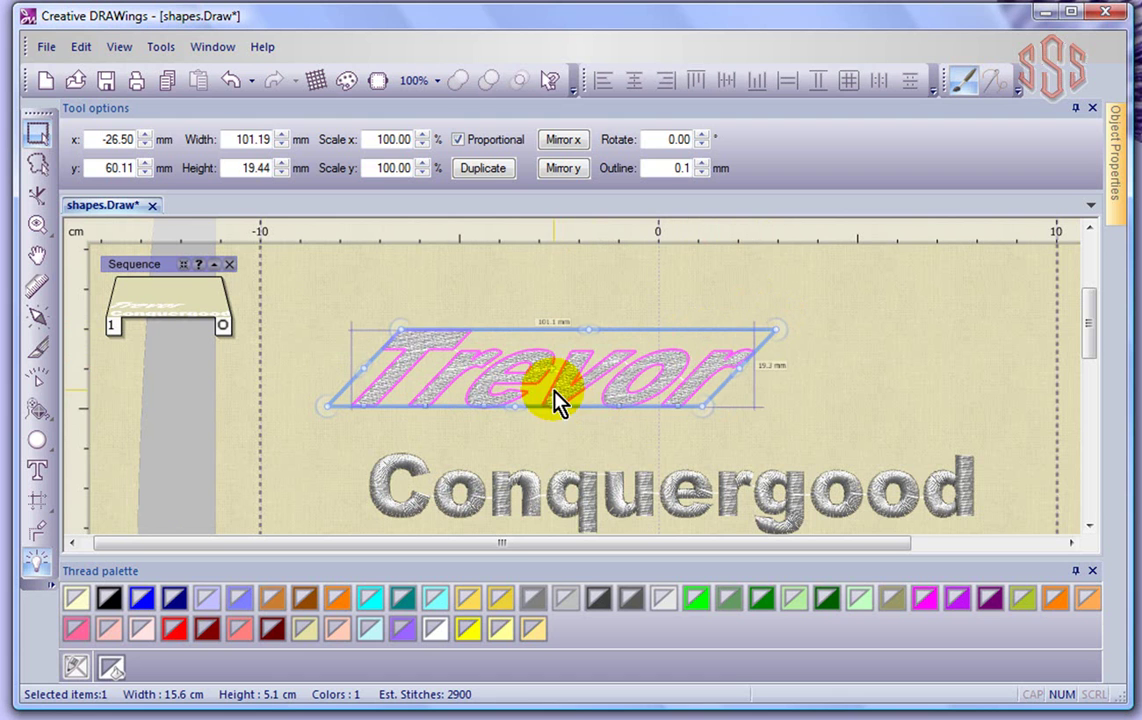
pyautogui.click(891, 335)
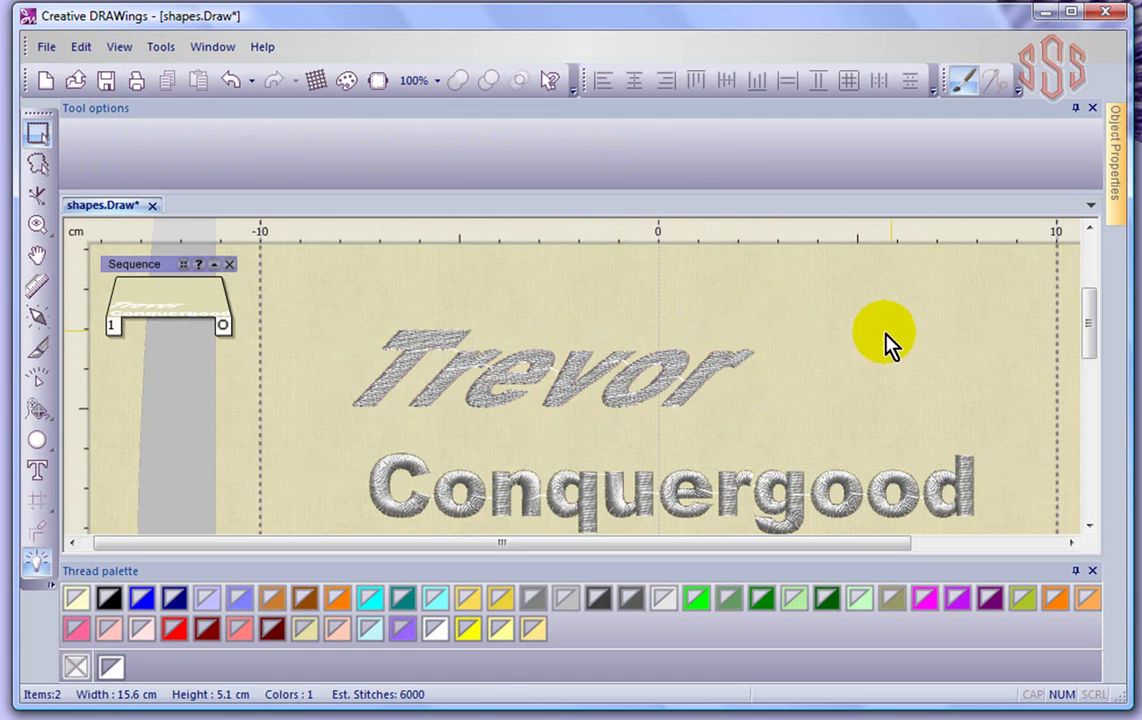
# - Change Trevor's font to Bauhaus Hv BT and convert it to stitches
pyautogui.click(562, 378)
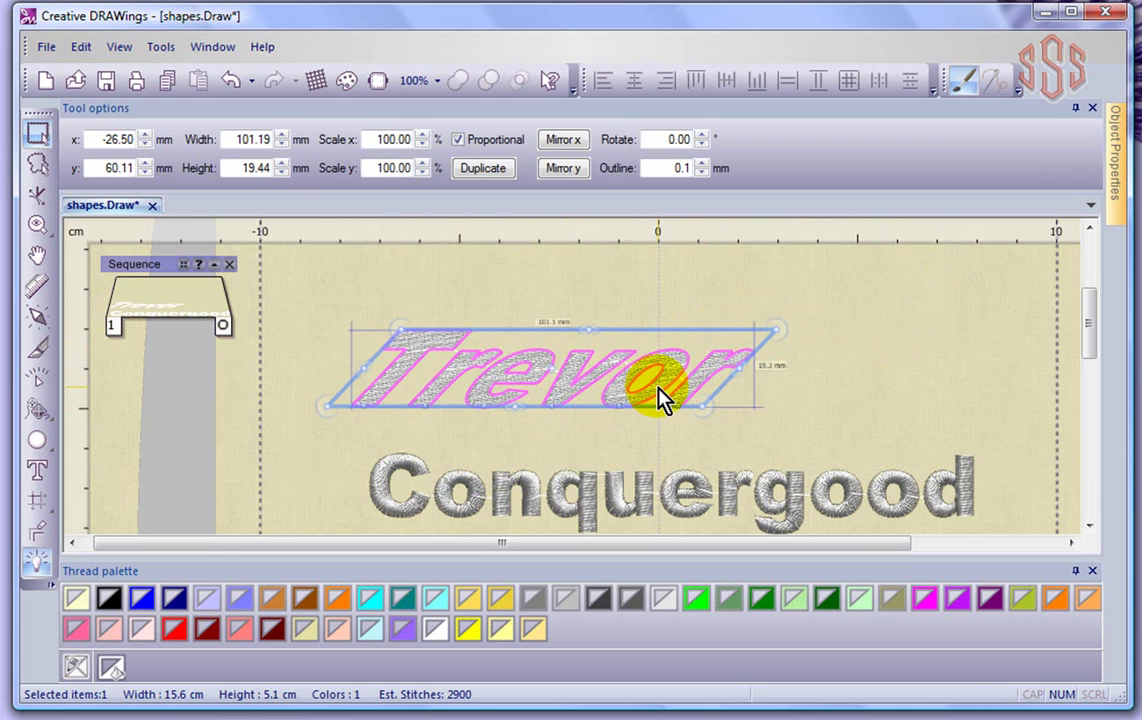
pyautogui.click(37, 468)
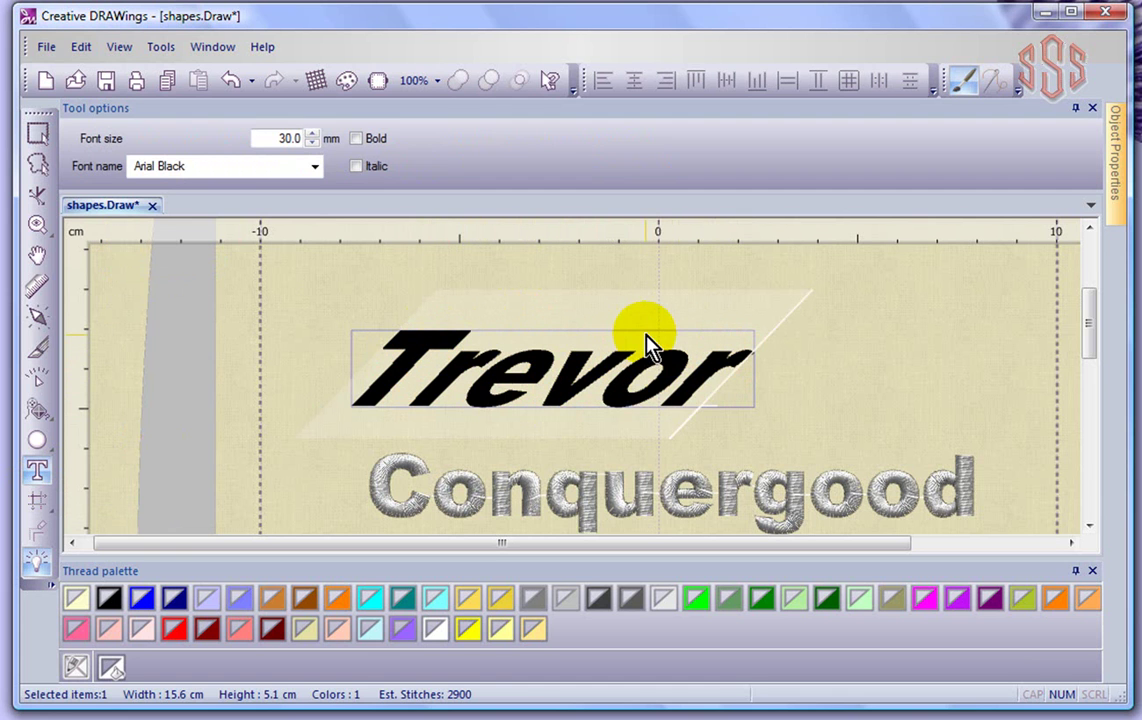
pyautogui.click(315, 170)
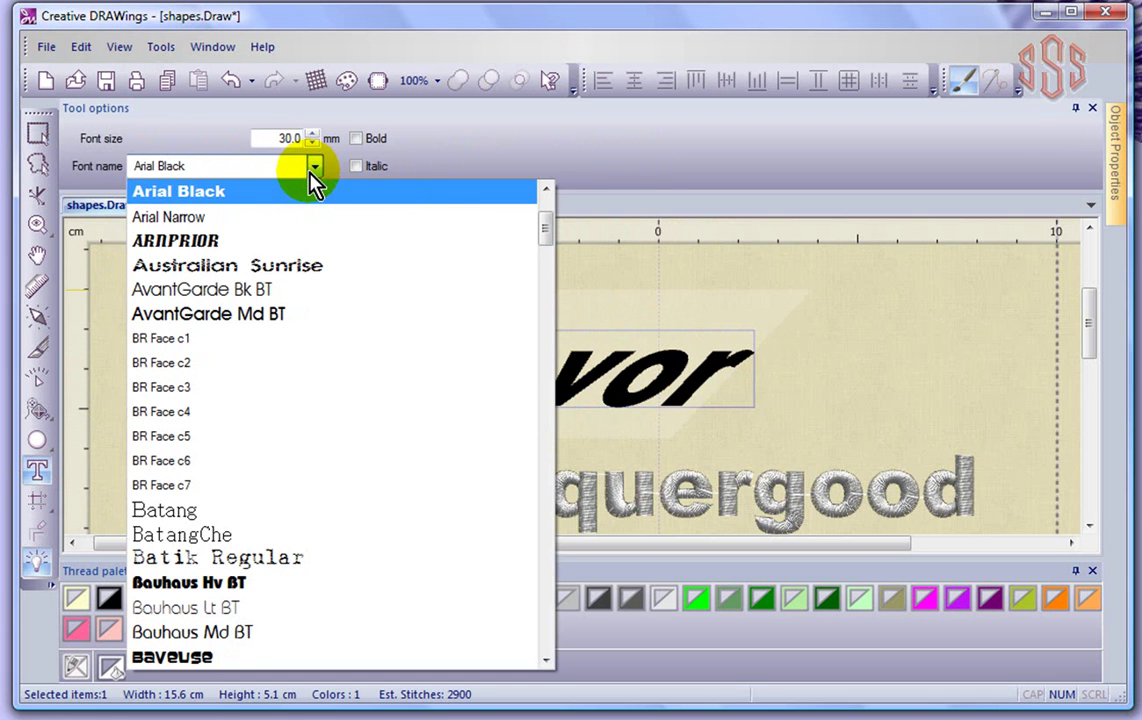
pyautogui.click(226, 586)
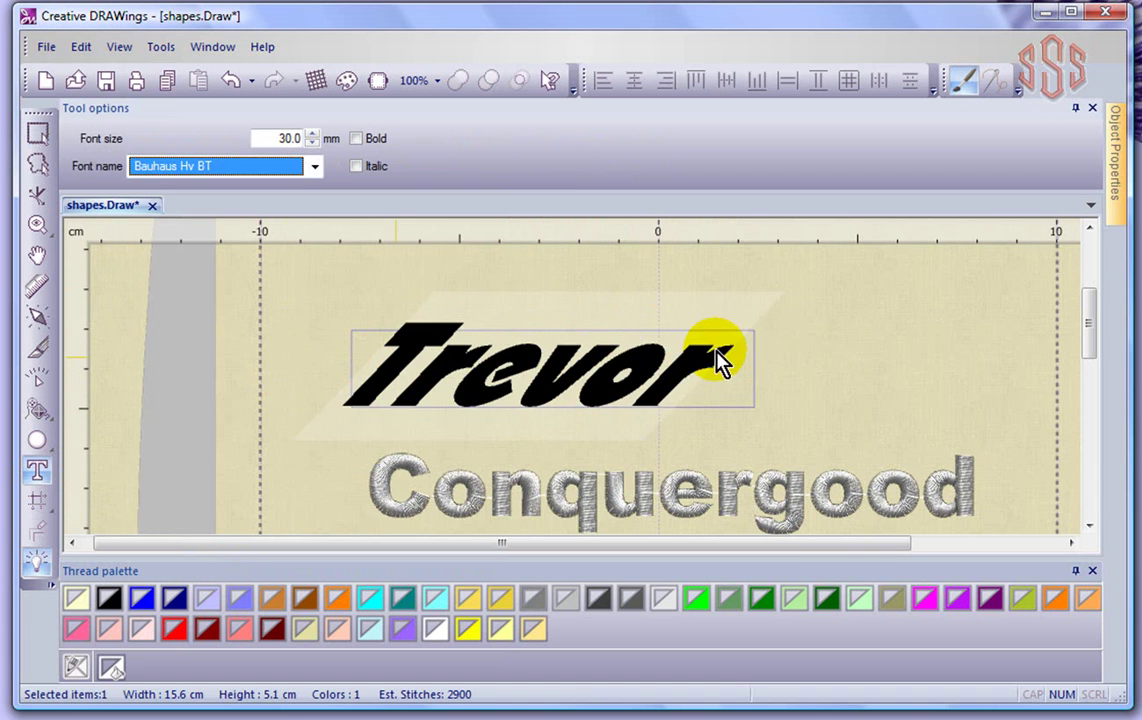
pyautogui.click(907, 364)
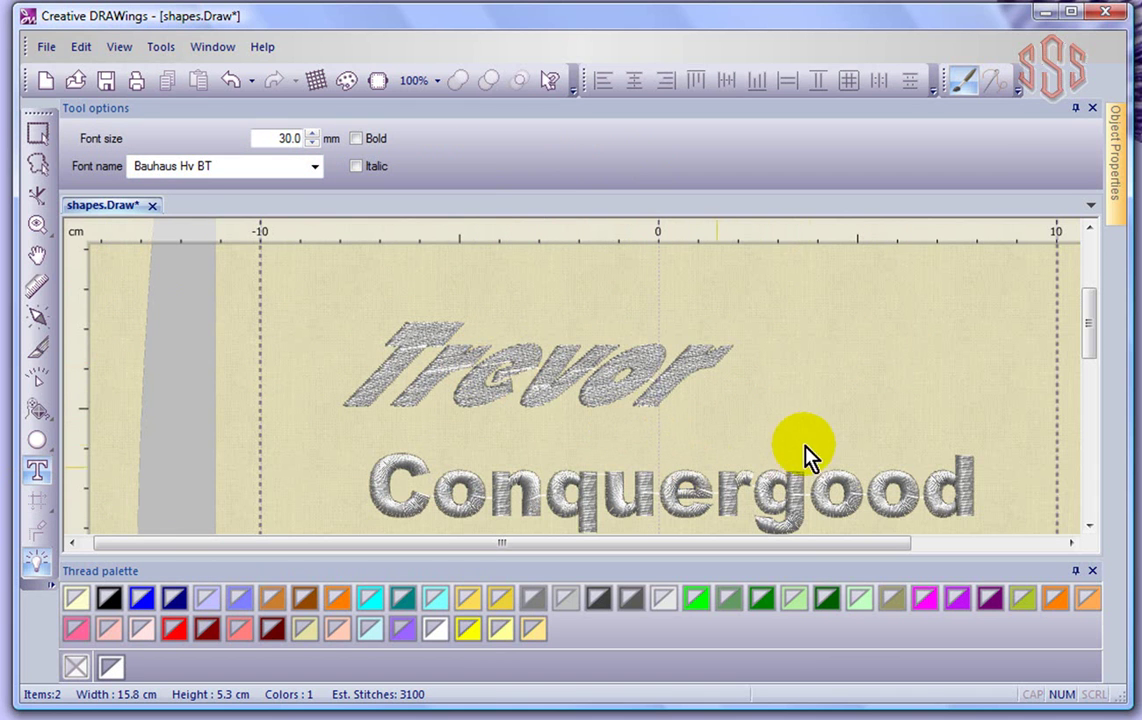
pyautogui.moveTo(1088, 322); pyautogui.dragTo(1094, 332)
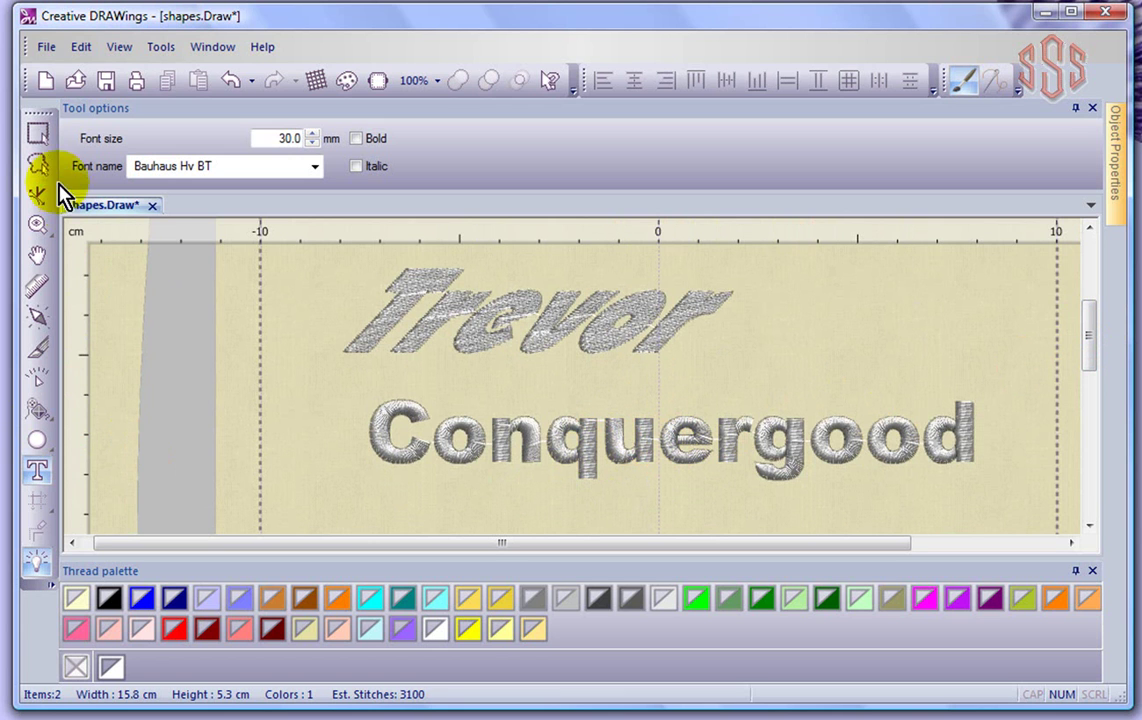
# - Set the Conquergood lettering's font to Biondi
pyautogui.click(38, 133)
pyautogui.click(555, 449)
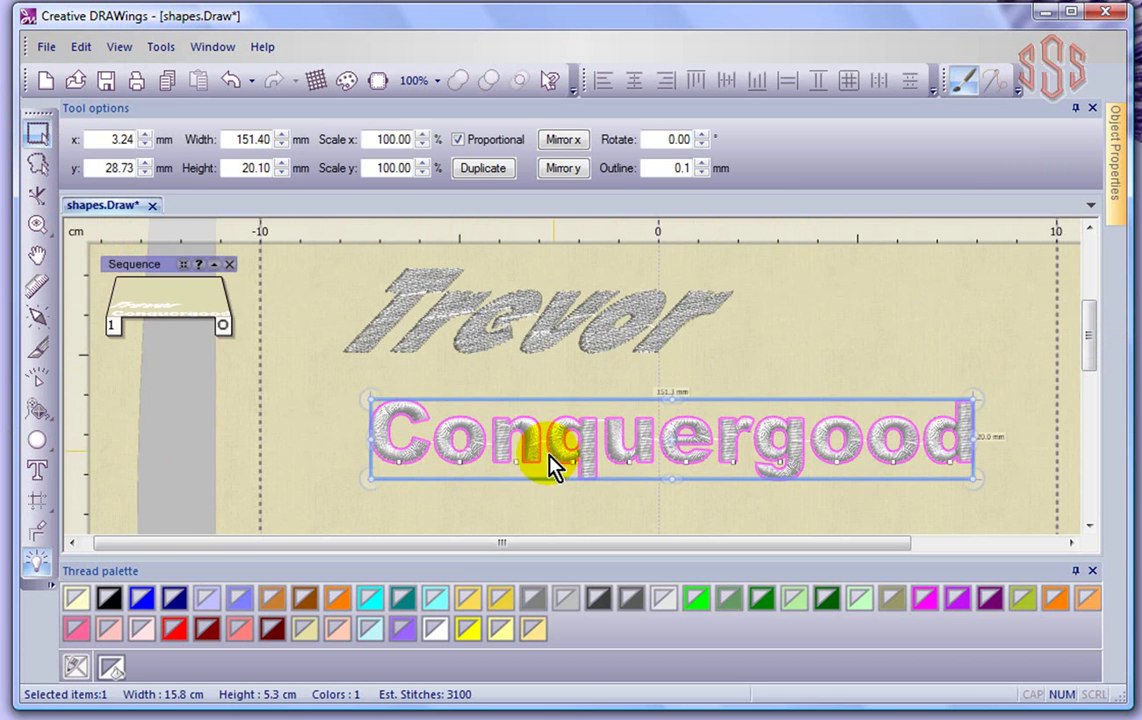
pyautogui.click(37, 469)
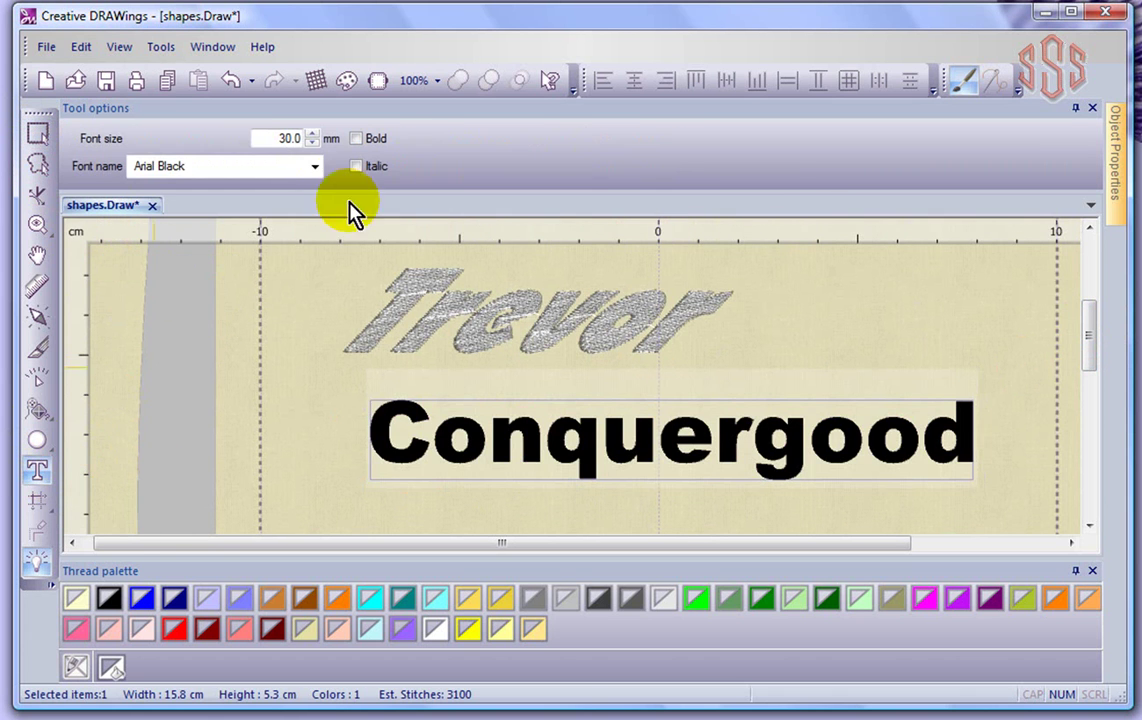
pyautogui.click(315, 168)
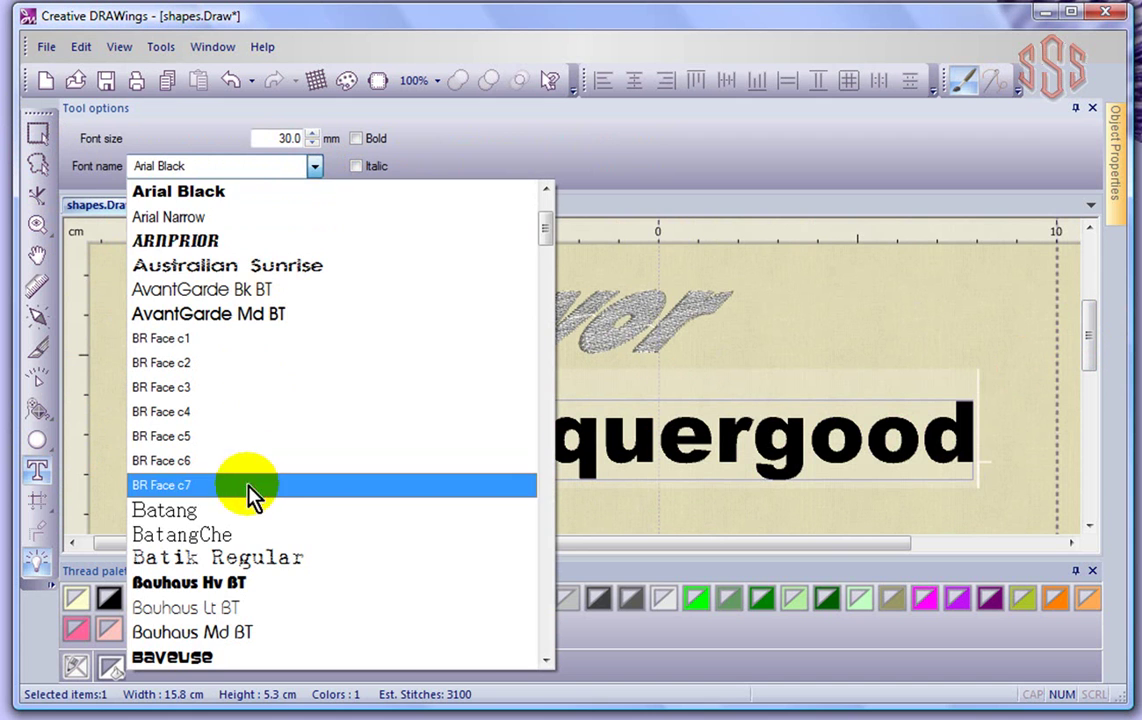
pyautogui.scroll(-2, 252, 495)
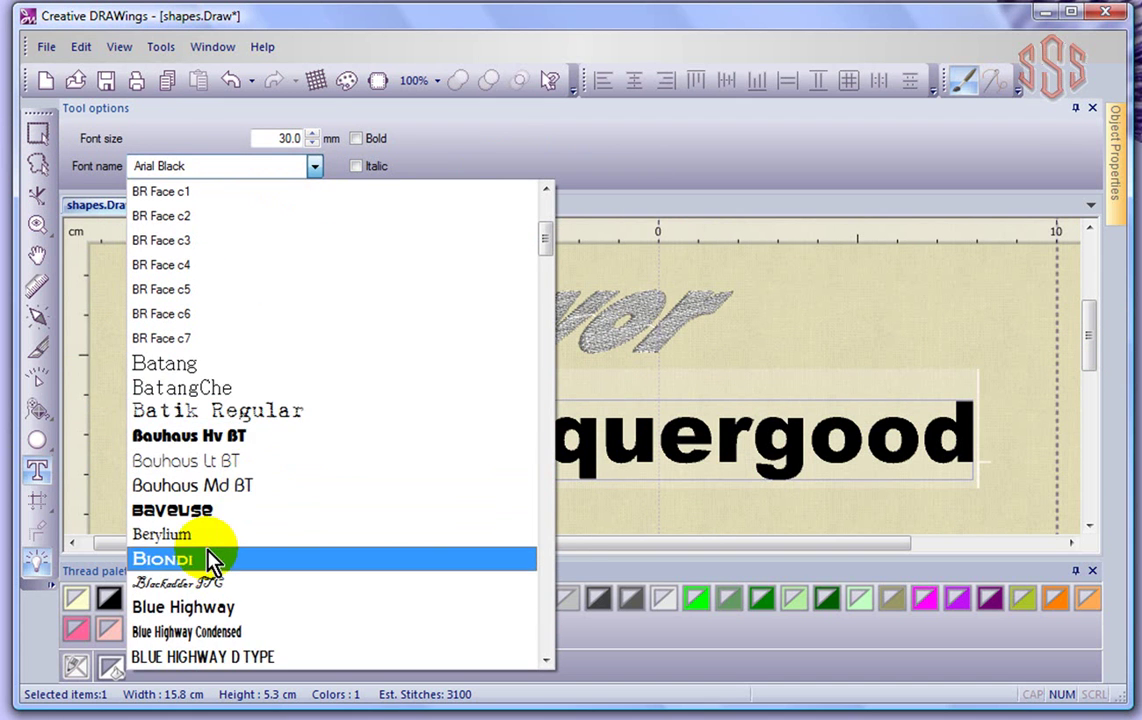
pyautogui.click(209, 558)
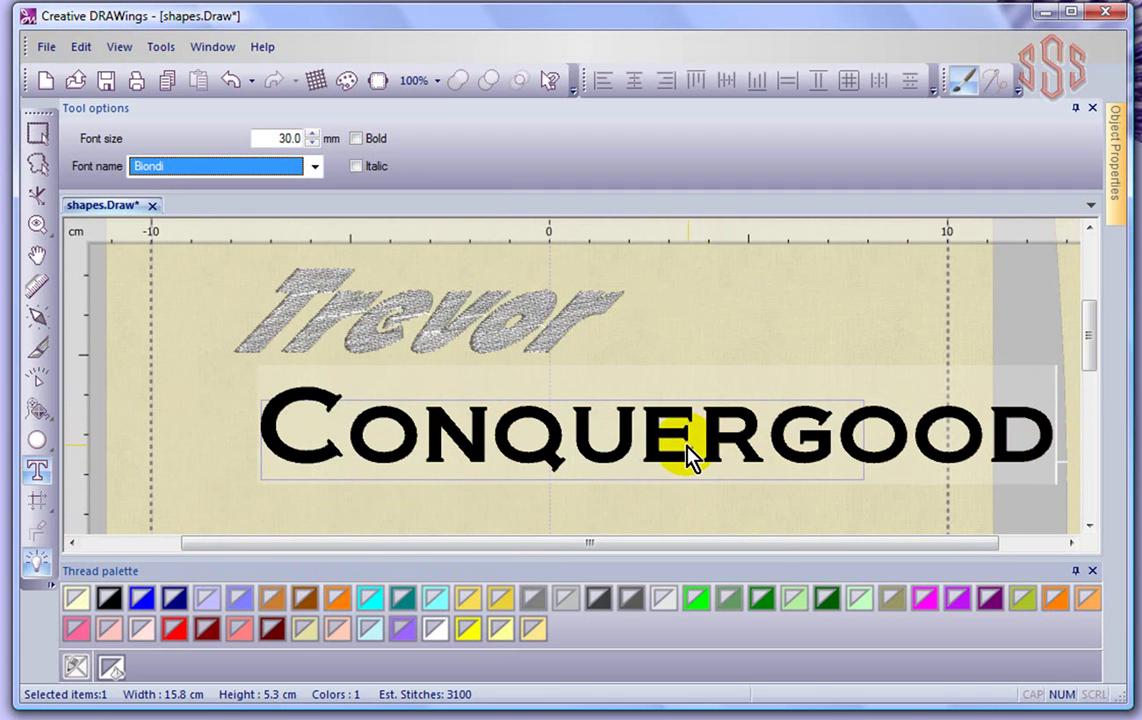
# - Insert a hyphen between R and G so it reads 'Conquer-good', and stitch it
pyautogui.click(770, 455)
pyautogui.write('-')
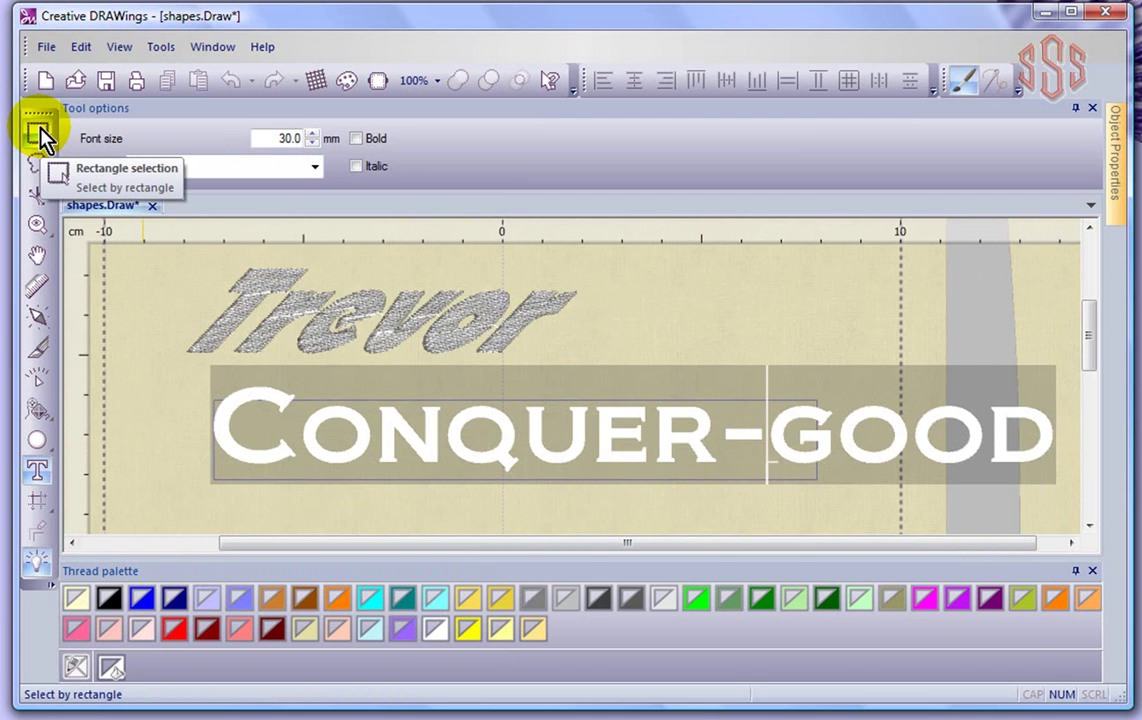
pyautogui.click(752, 318)
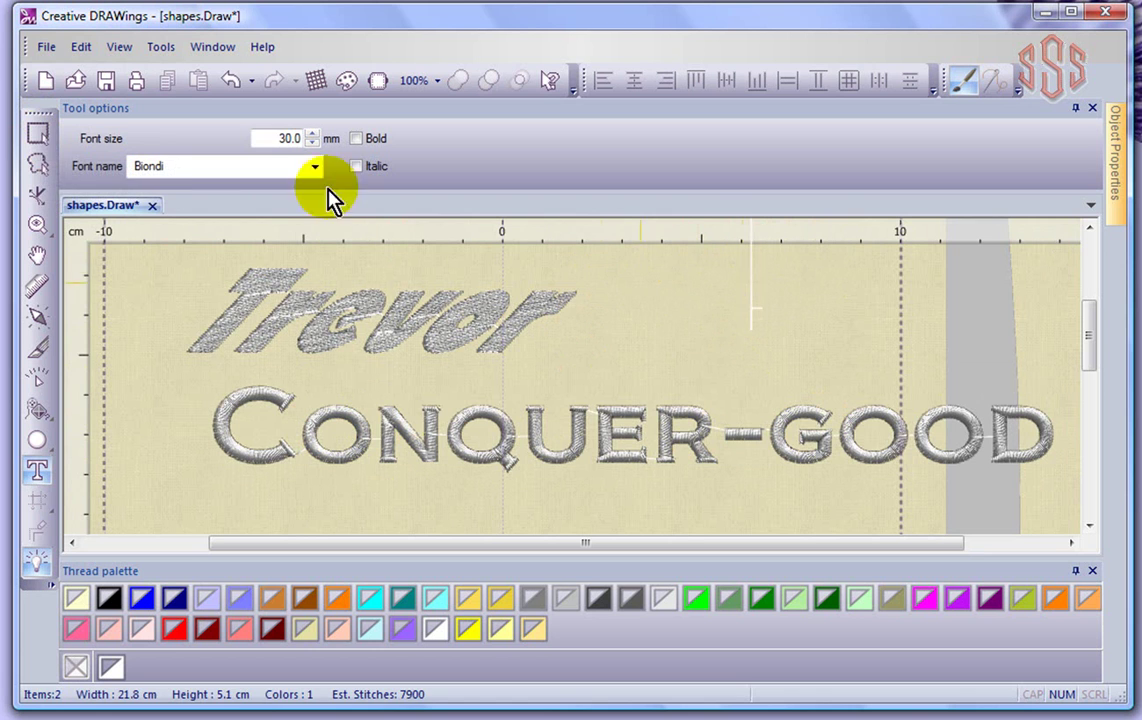
pyautogui.click(33, 136)
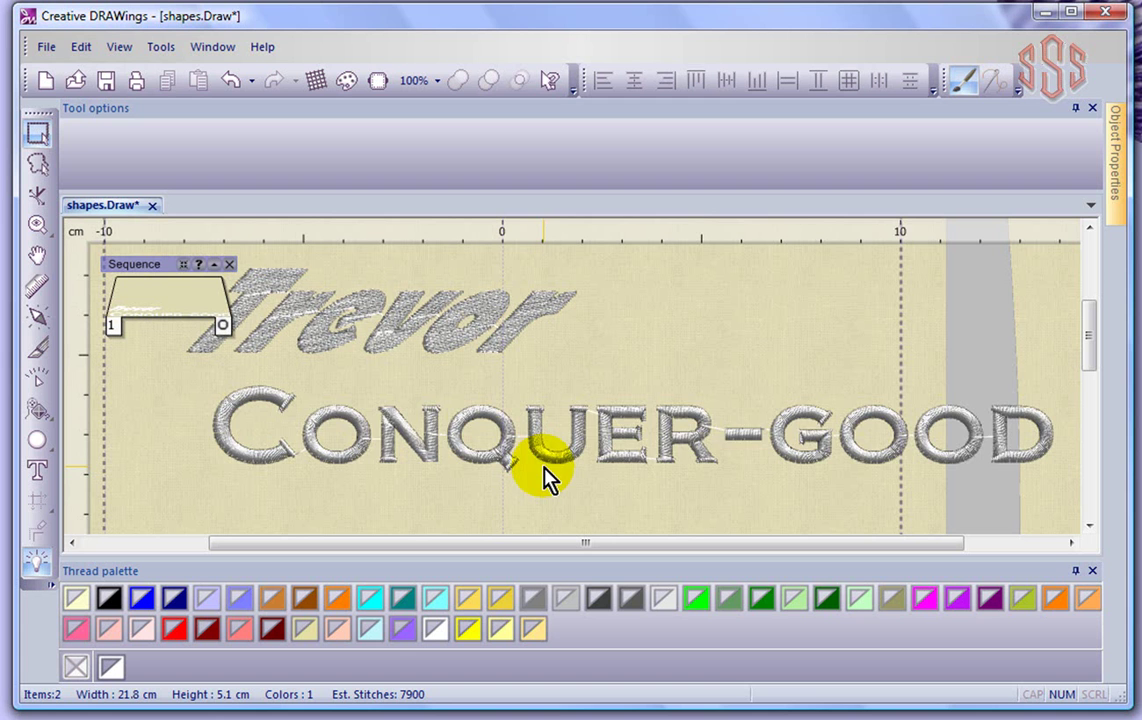
# - Move Conquer-good left to x 5.30 mm, starting beneath the beginning of Trevor
pyautogui.click(778, 440)
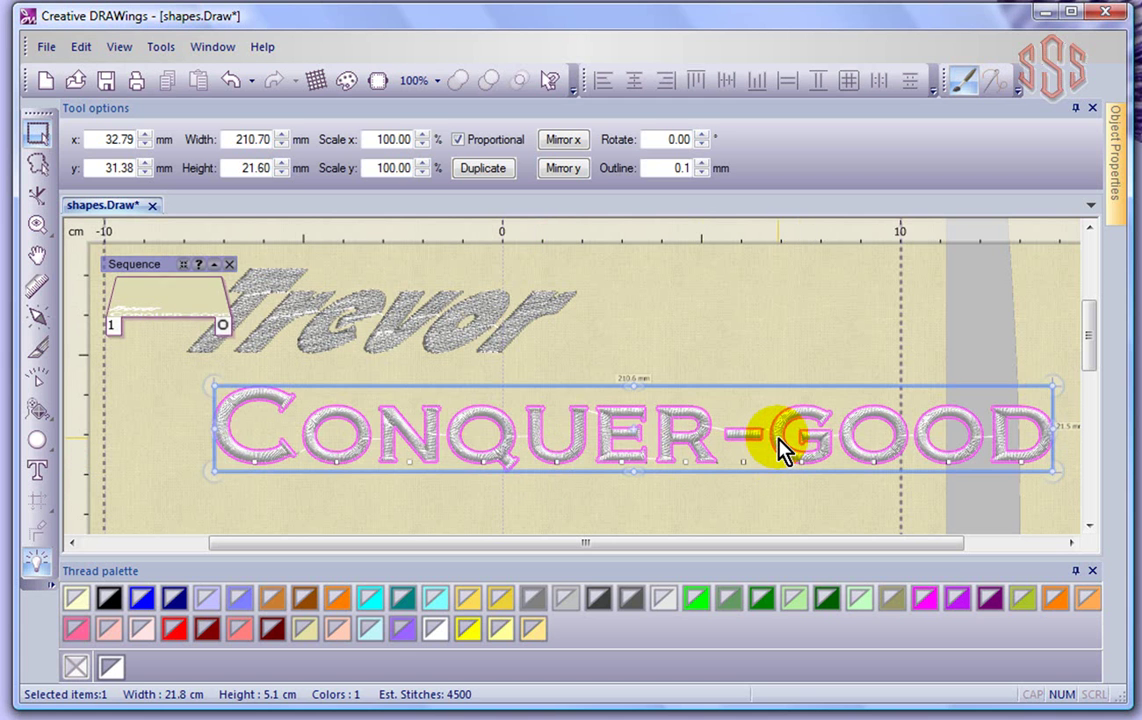
pyautogui.moveTo(778, 440); pyautogui.dragTo(666, 432)
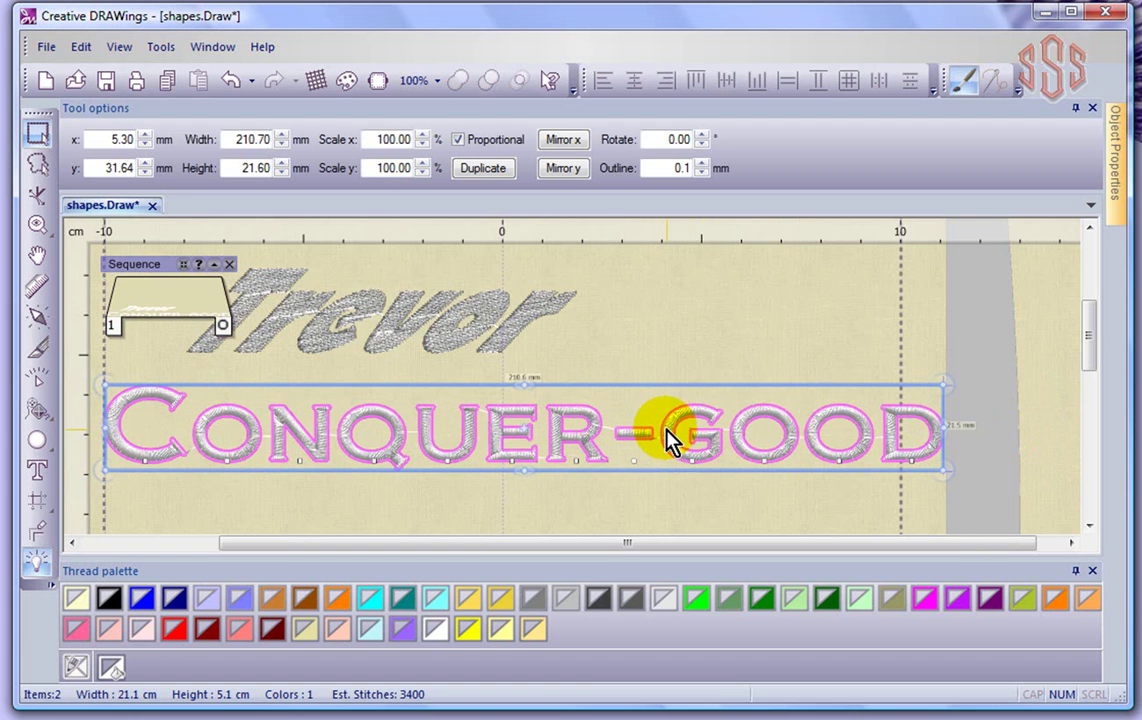
pyautogui.click(37, 197)
# - Reshape the G's nodes and shift the G and first O so GOOD spaces evenly
pyautogui.scroll(1, 737, 500)
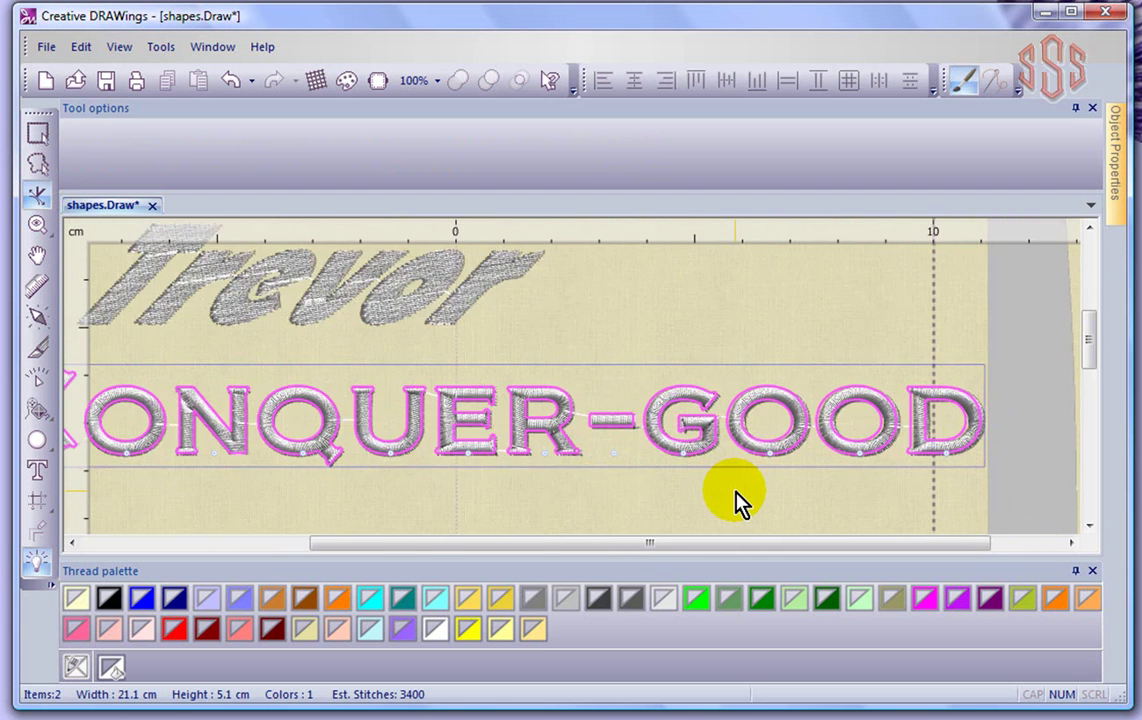
pyautogui.scroll(2, 737, 497)
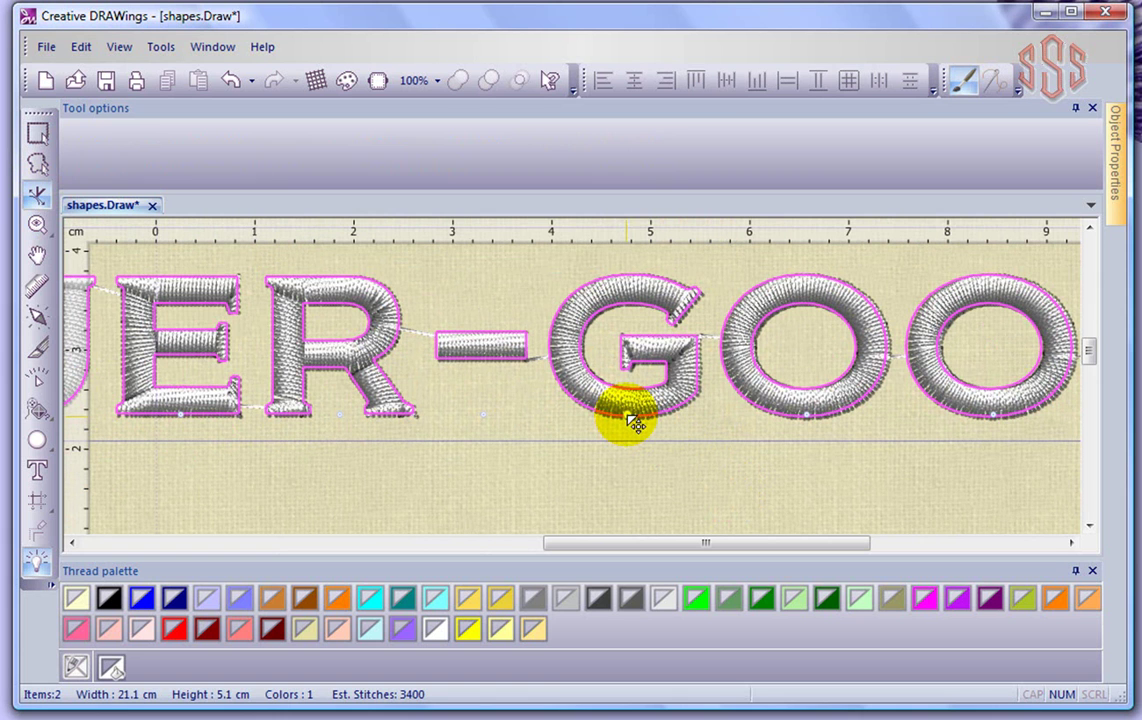
pyautogui.moveTo(632, 421); pyautogui.dragTo(636, 473)
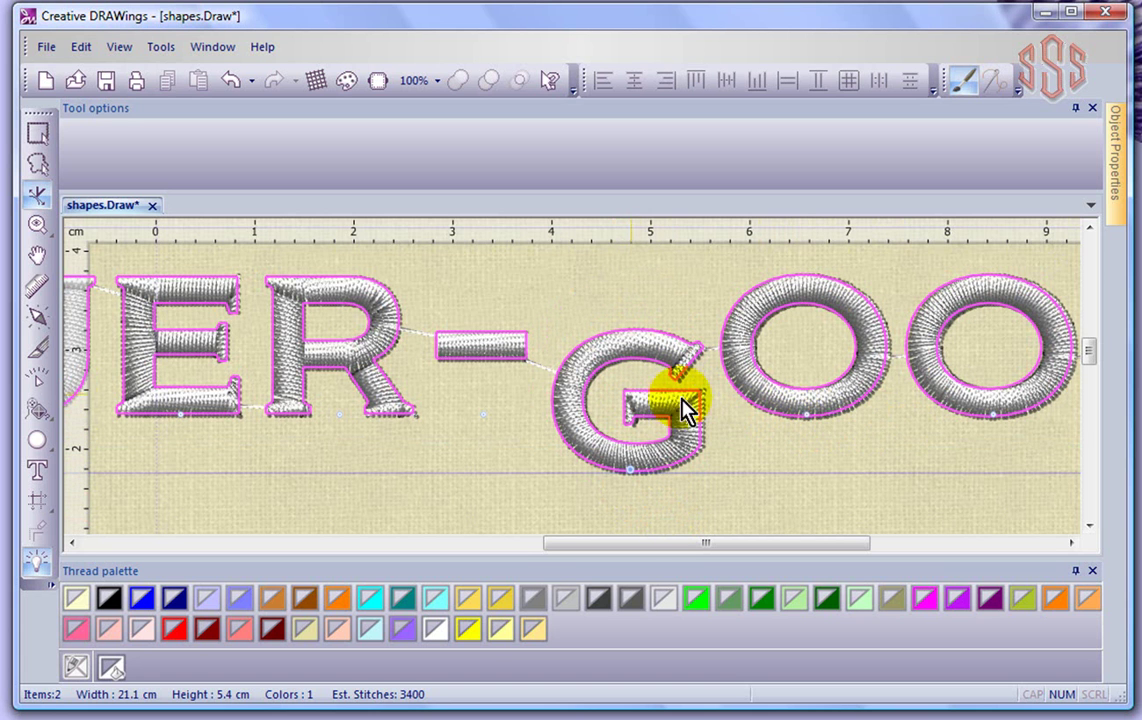
pyautogui.moveTo(630, 463); pyautogui.dragTo(626, 425)
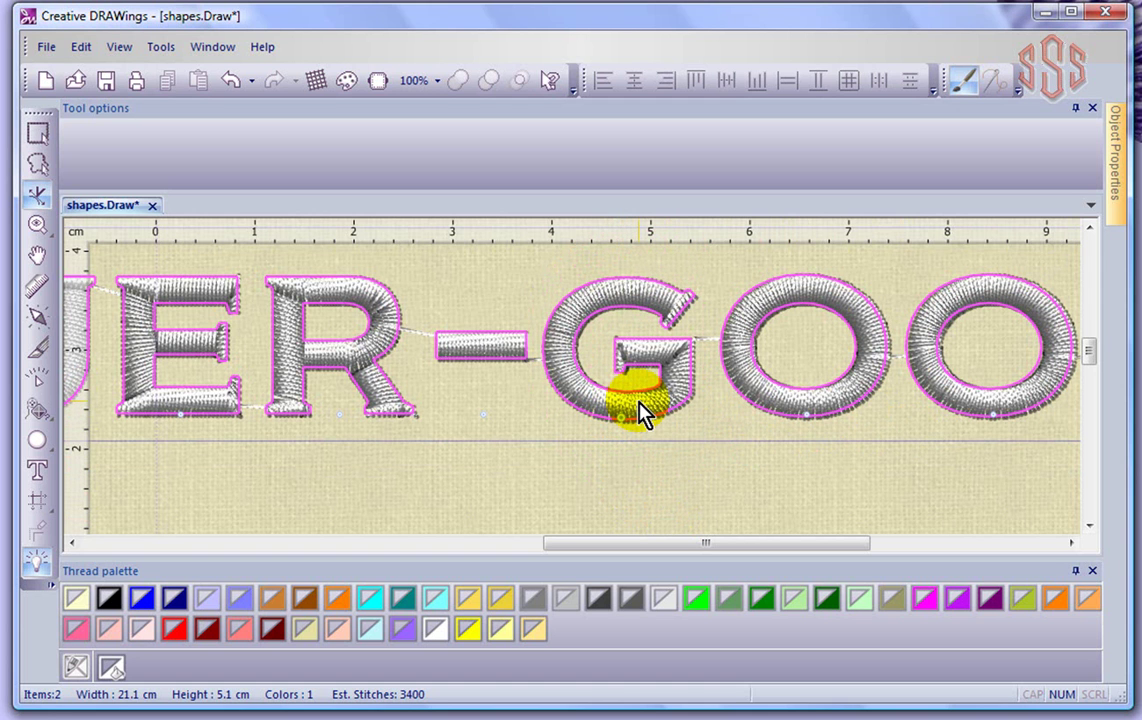
pyautogui.moveTo(823, 543); pyautogui.dragTo(893, 555)
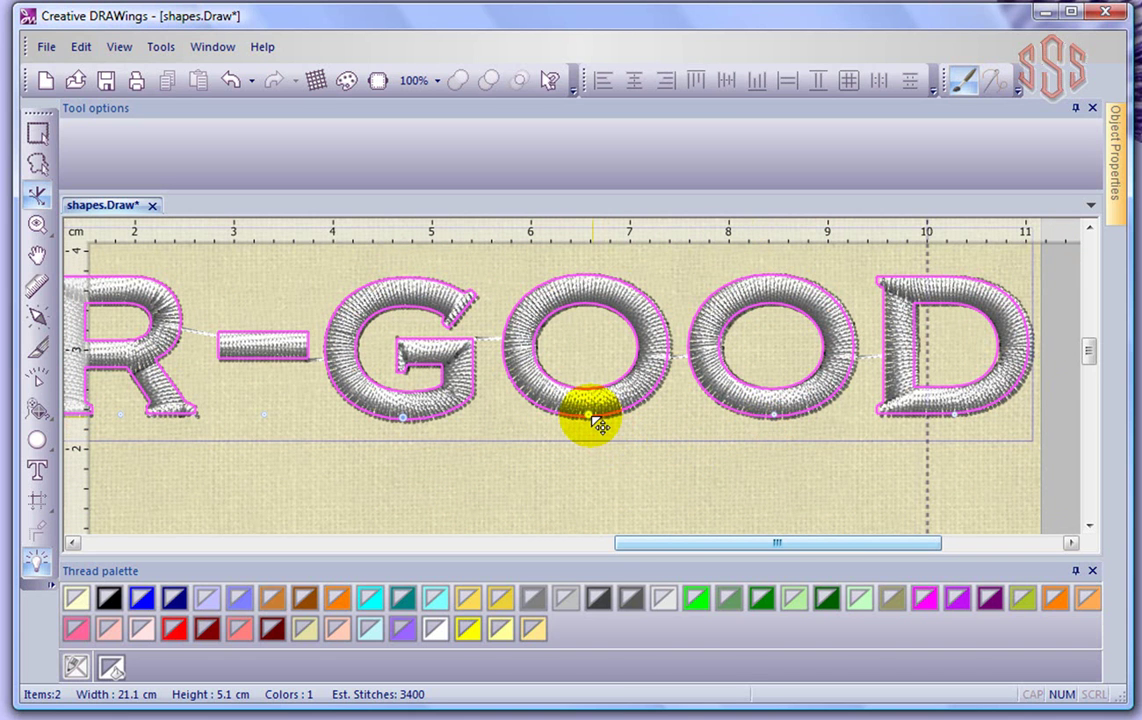
pyautogui.moveTo(592, 420)
pyautogui.mouseDown()
pyautogui.moveTo(500, 414)
pyautogui.moveTo(547, 418)
pyautogui.moveTo(520, 416)
pyautogui.moveTo(519, 395)
pyautogui.moveTo(527, 450)
pyautogui.moveTo(535, 423)
pyautogui.moveTo(497, 424)
pyautogui.moveTo(637, 423)
pyautogui.moveTo(612, 416)
pyautogui.mouseUp()
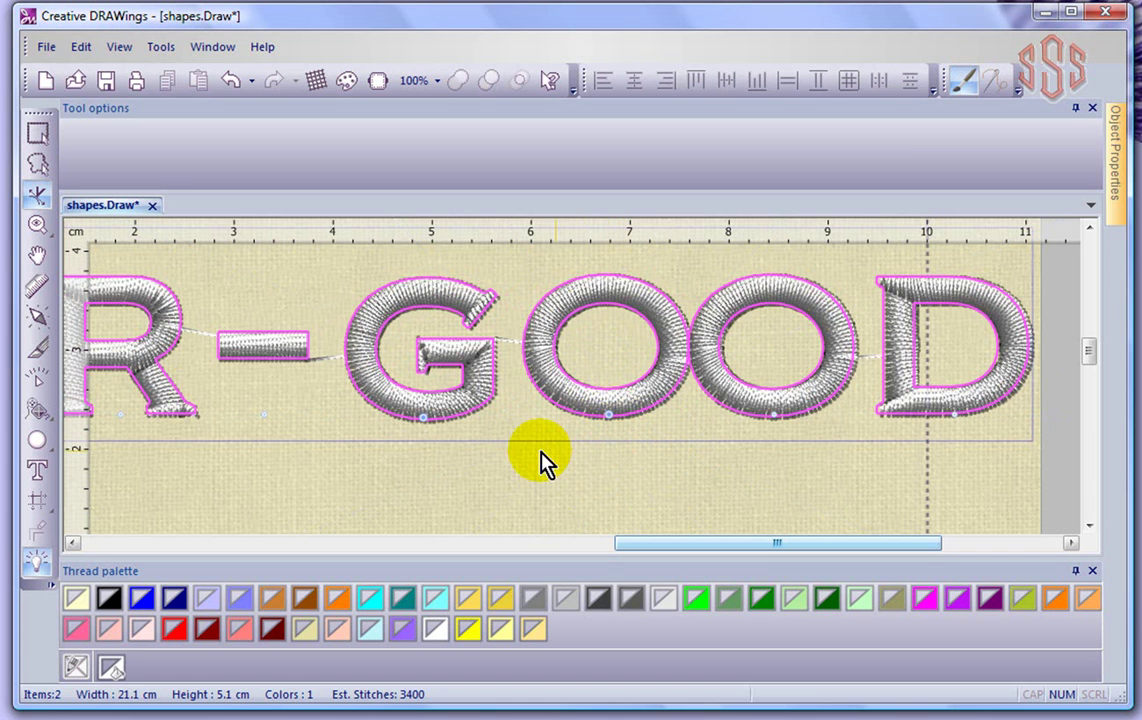
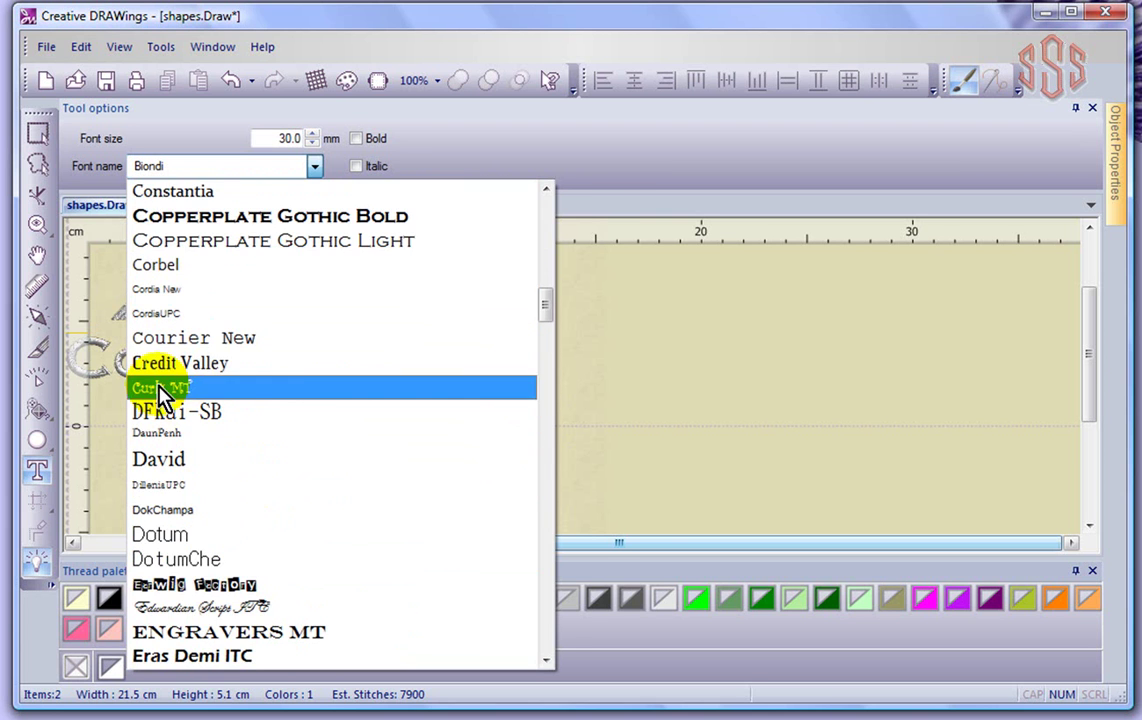
# - Pick Curlz MT from the Font name list for the next lettering
pyautogui.click(160, 389)
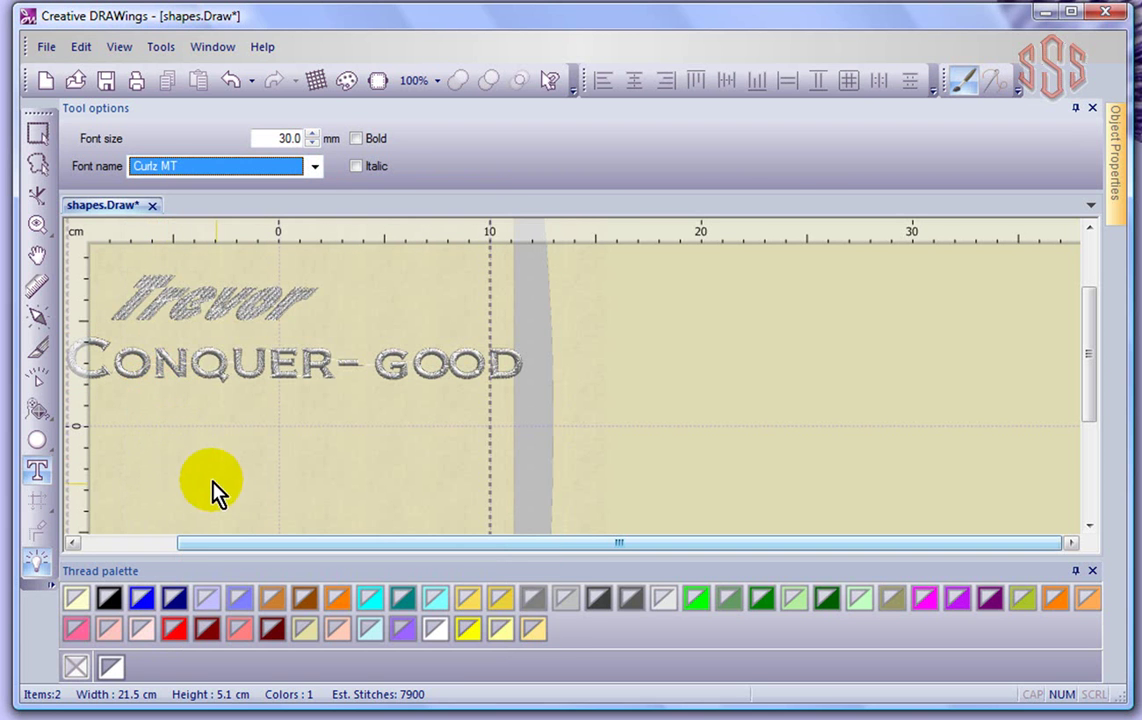
# - Type 'Artistic' in Curlz MT below Conquer-good, commit it, and zoom in on it
pyautogui.click(160, 469)
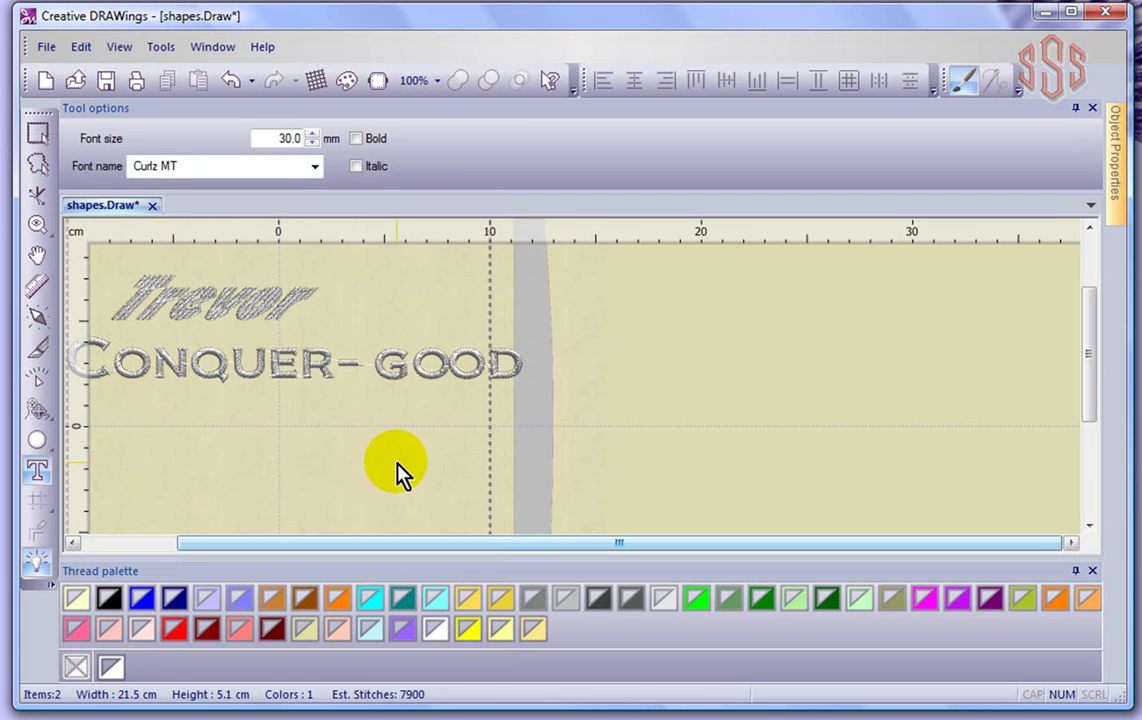
pyautogui.write('Ar')
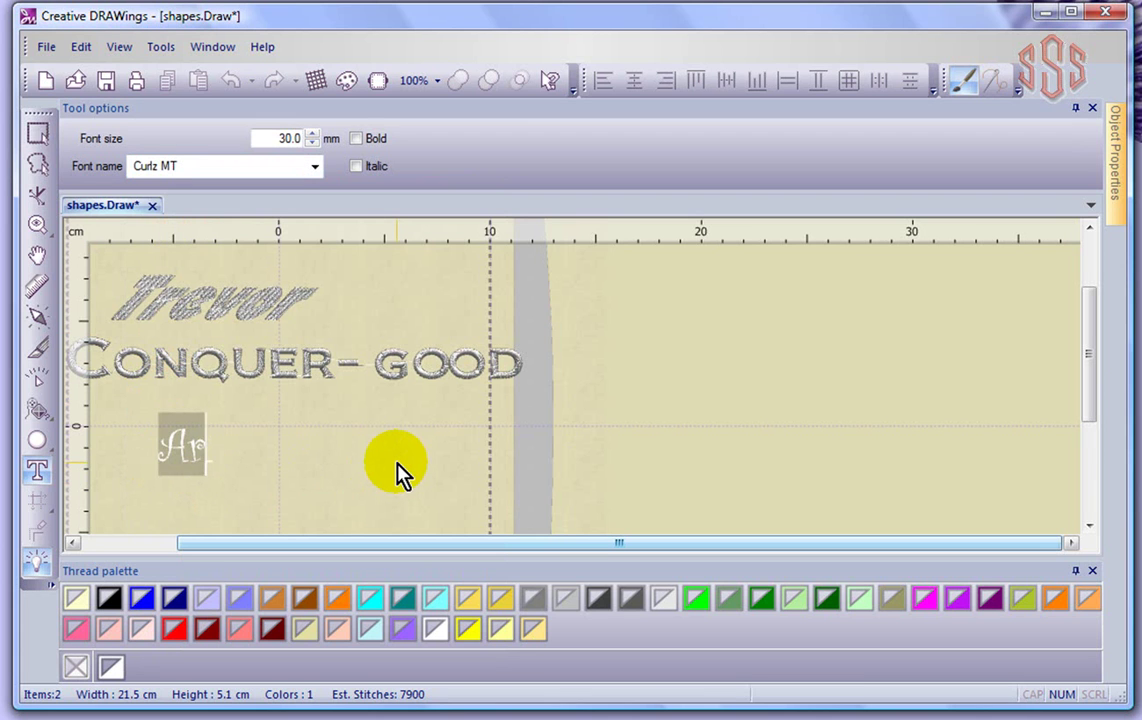
pyautogui.write('tistic')
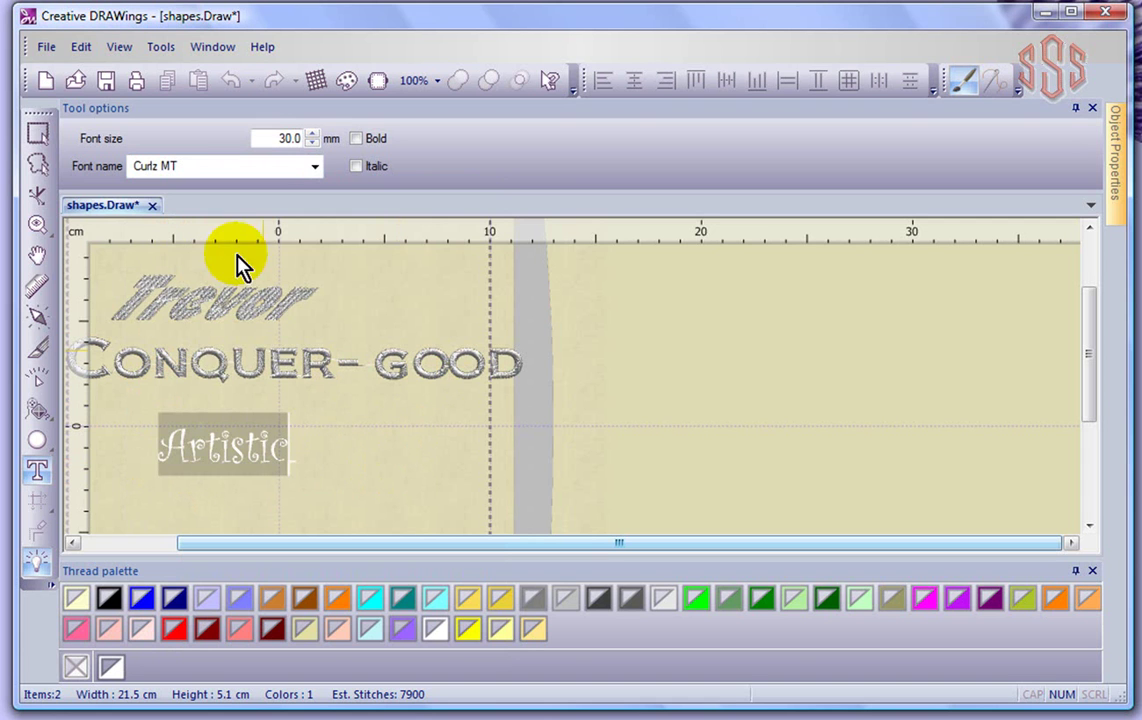
pyautogui.click(359, 463)
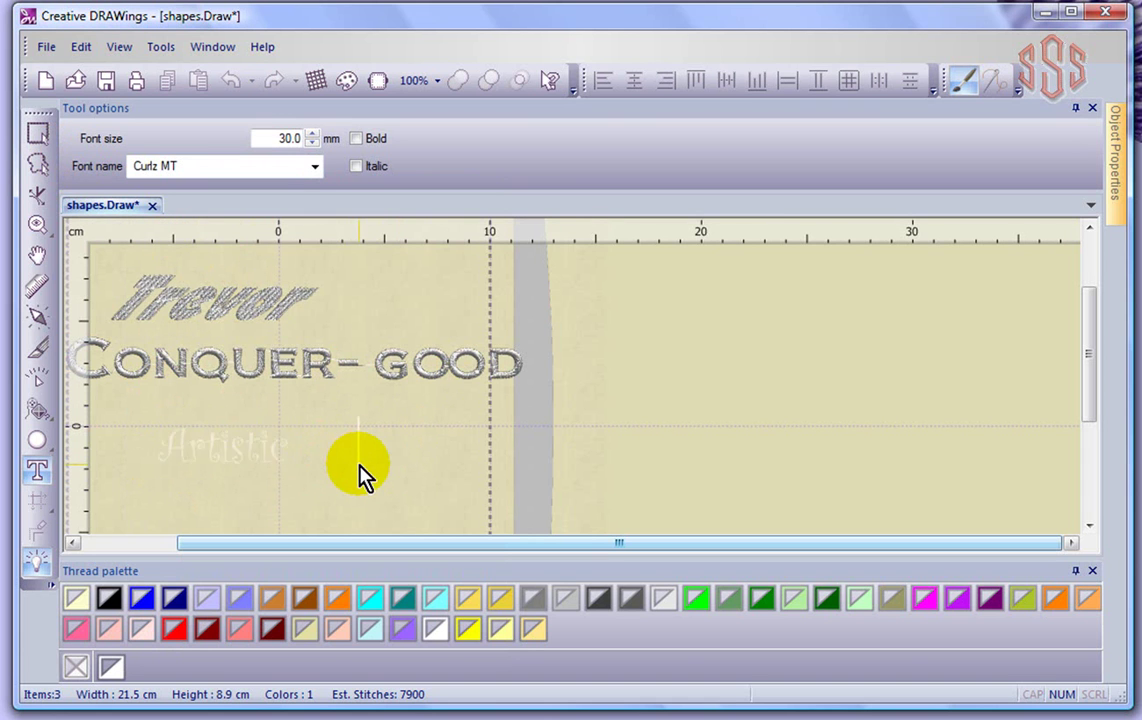
pyautogui.scroll(3, 175, 490)
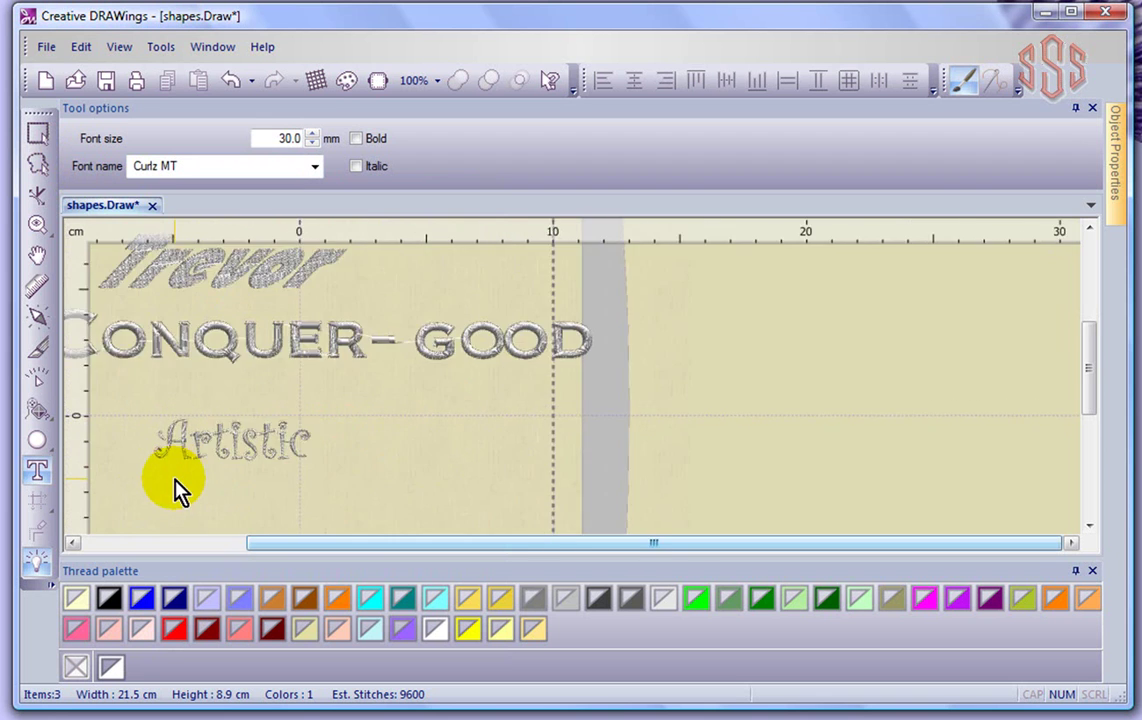
pyautogui.moveTo(497, 548); pyautogui.dragTo(433, 549)
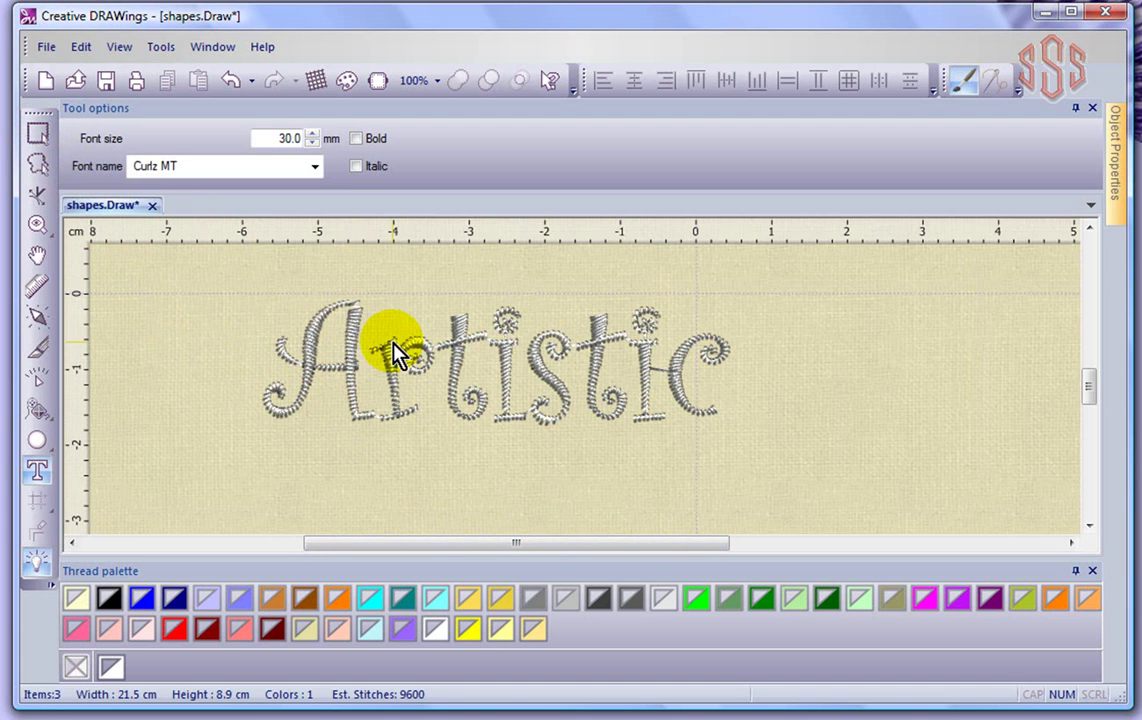
# - Select the Artistic lettering for text editing, undoing the accidental F8 clear to restore it
pyautogui.click(37, 133)
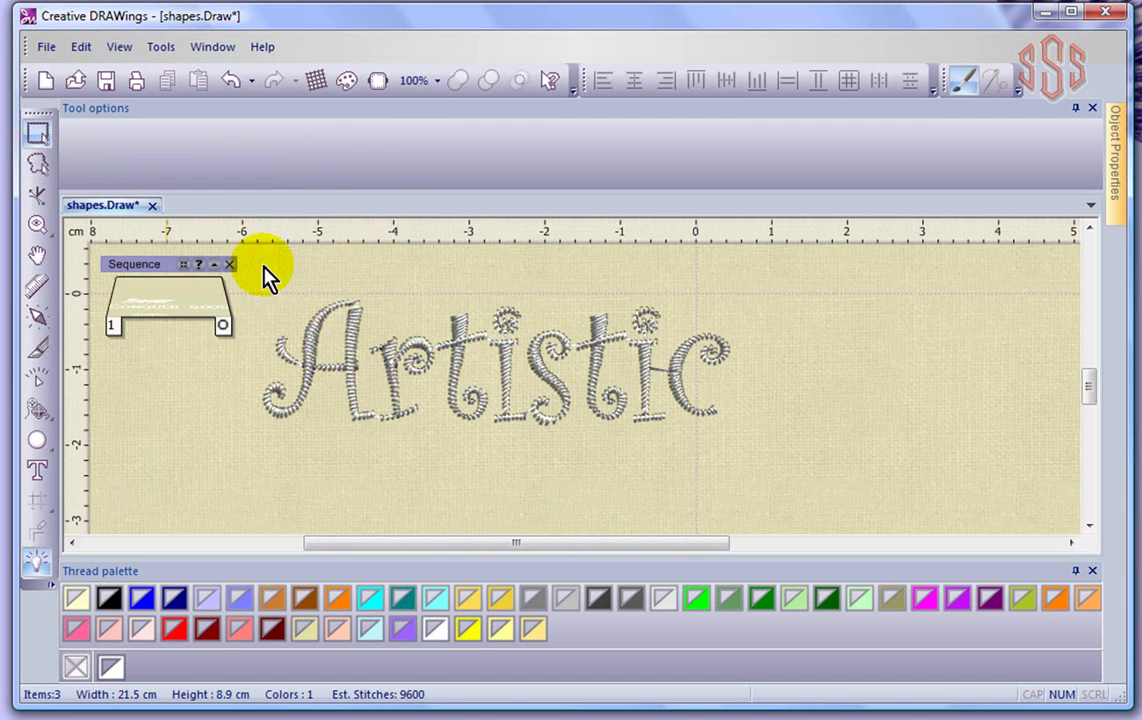
pyautogui.click(360, 360)
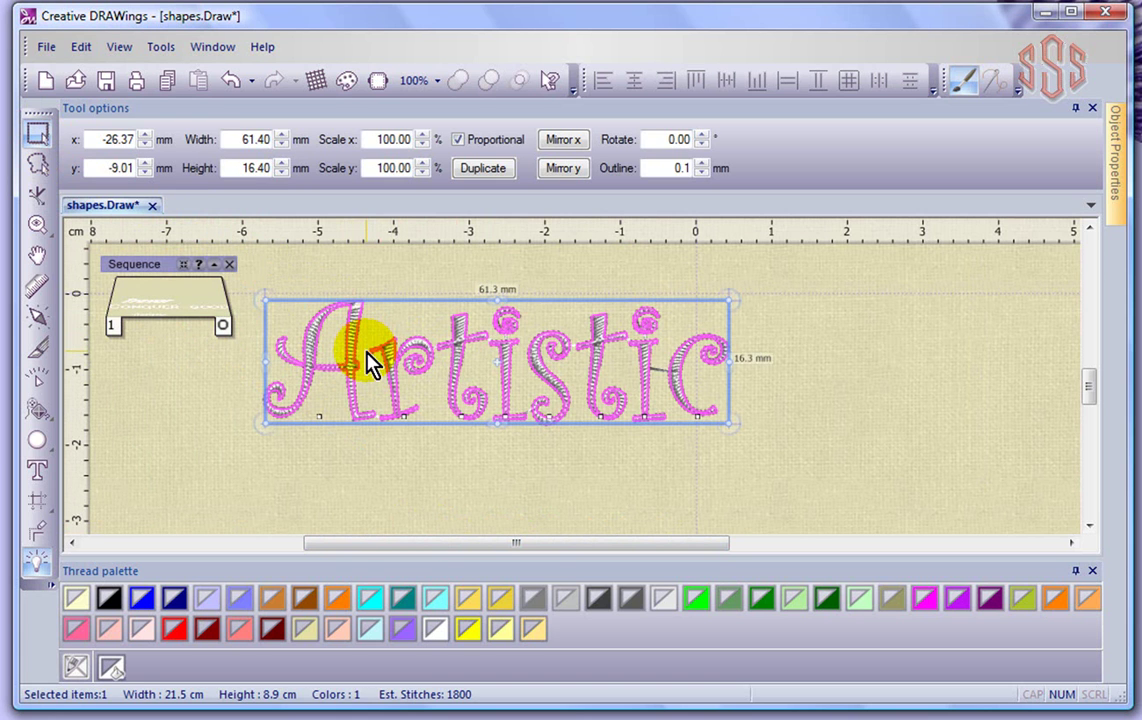
pyautogui.click(36, 470)
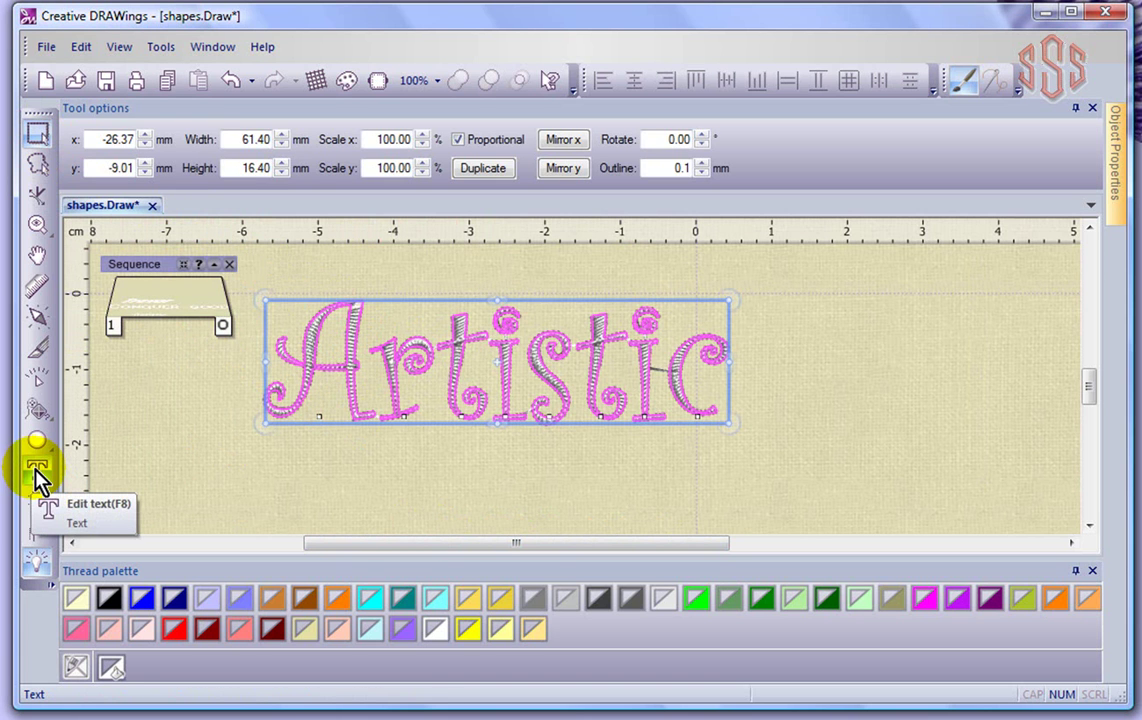
pyautogui.click(92, 504)
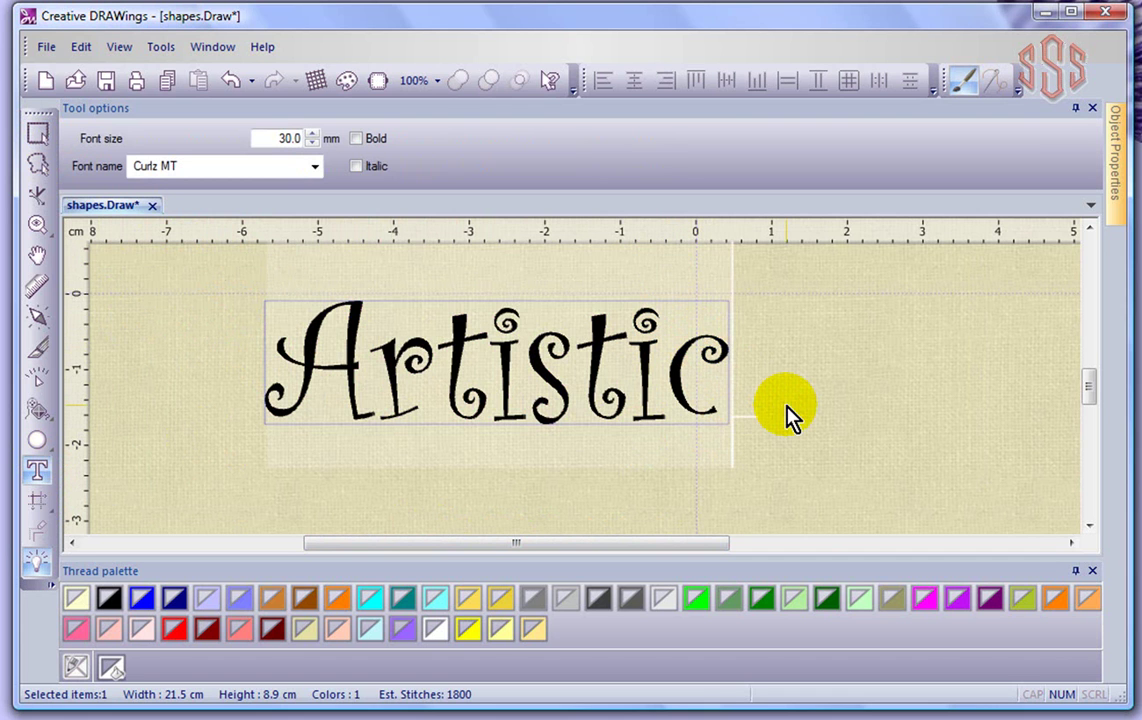
pyautogui.press('F8')
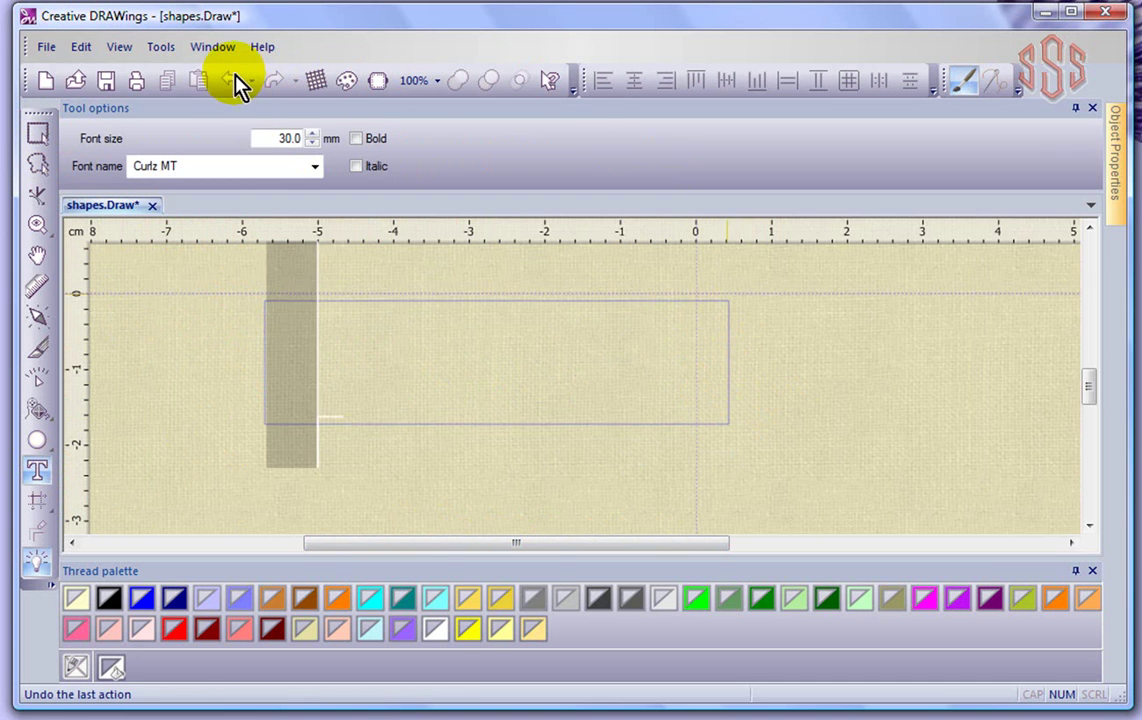
pyautogui.click(798, 401)
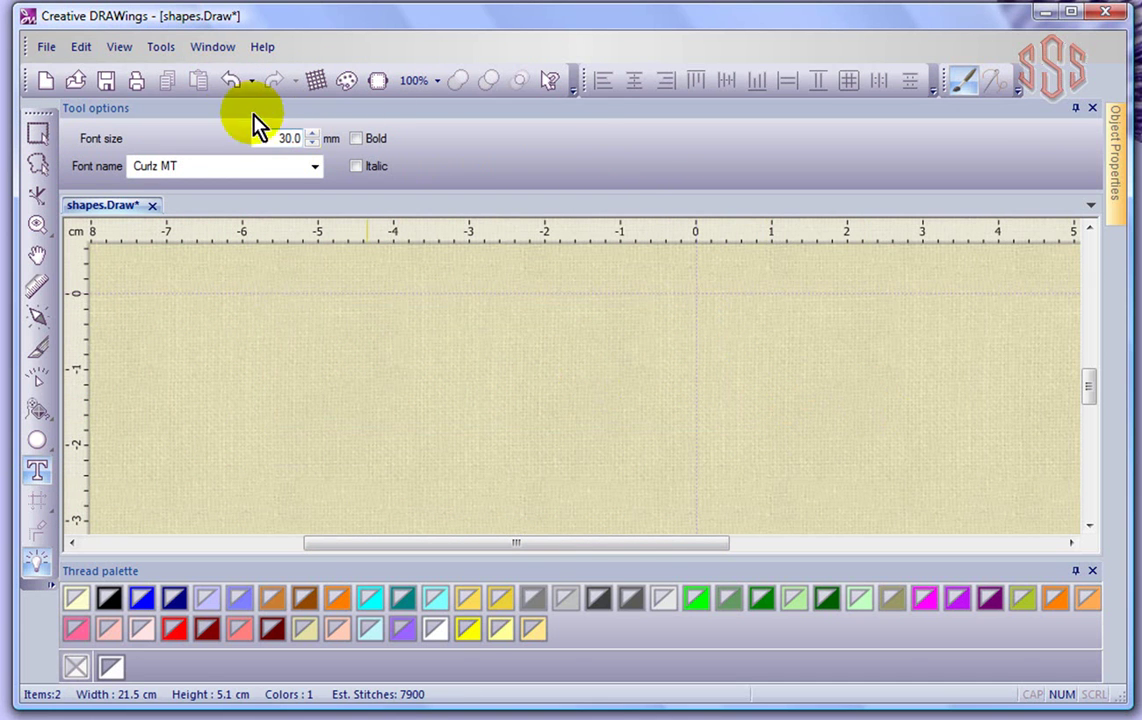
pyautogui.click(231, 82)
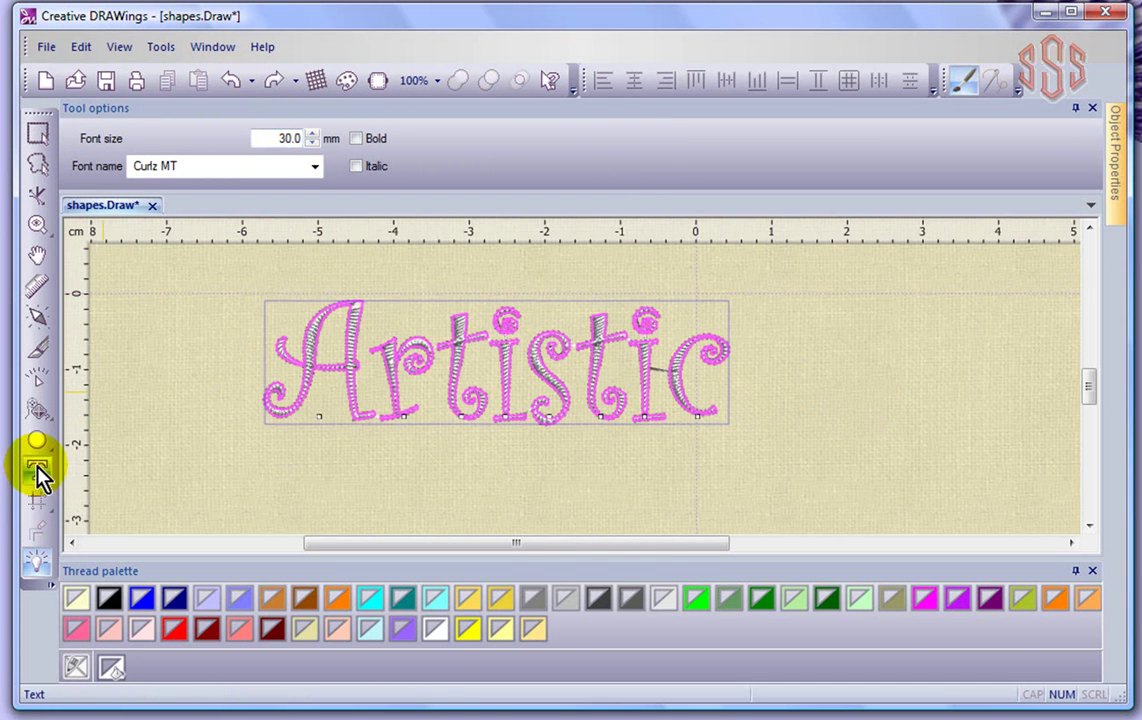
# - Reopen the lettering and append 'Sewing' so it reads 'Artistic Sewing'
pyautogui.click(37, 133)
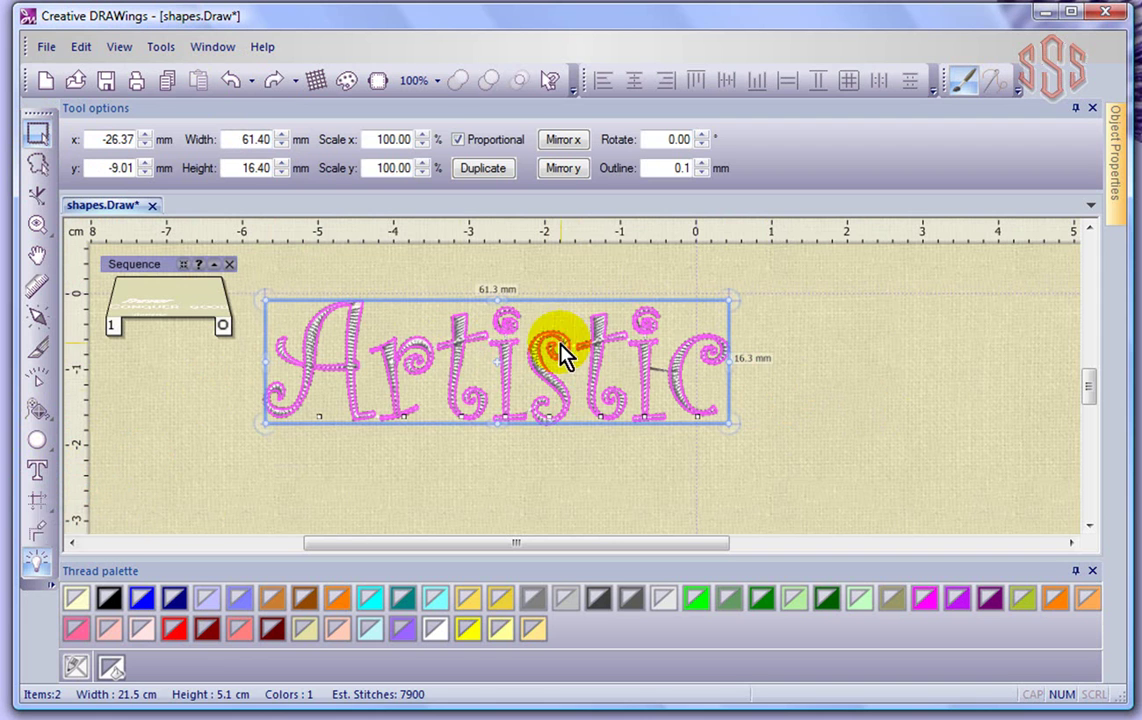
pyautogui.click(37, 470)
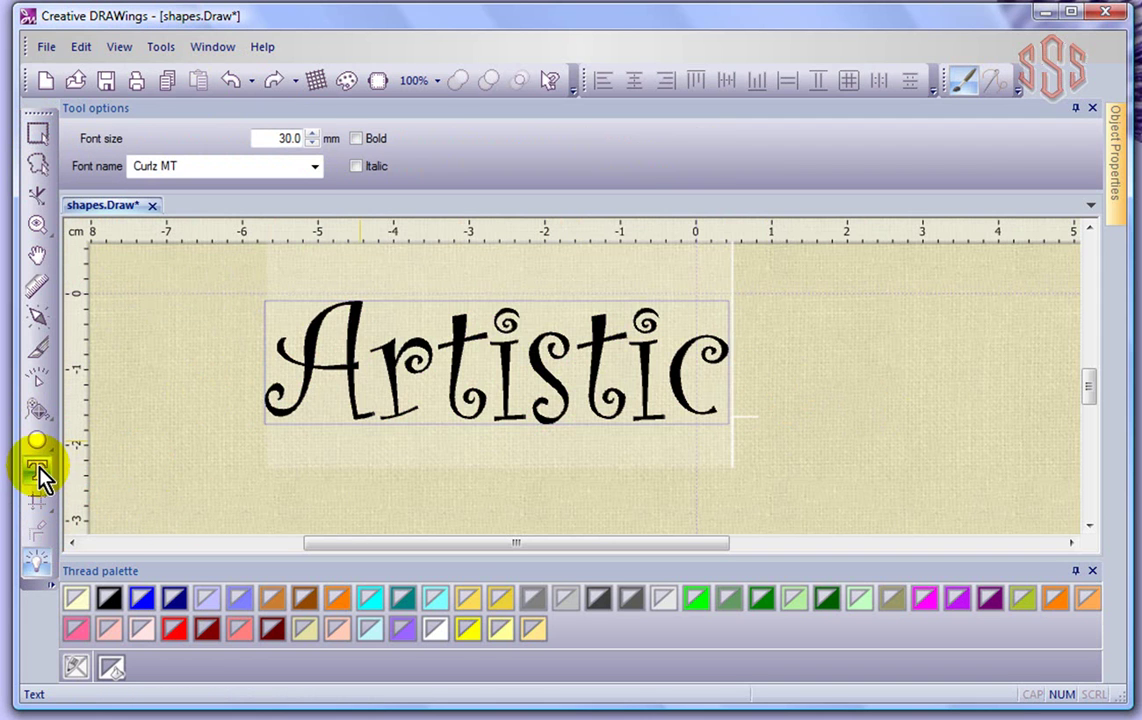
pyautogui.click(729, 398)
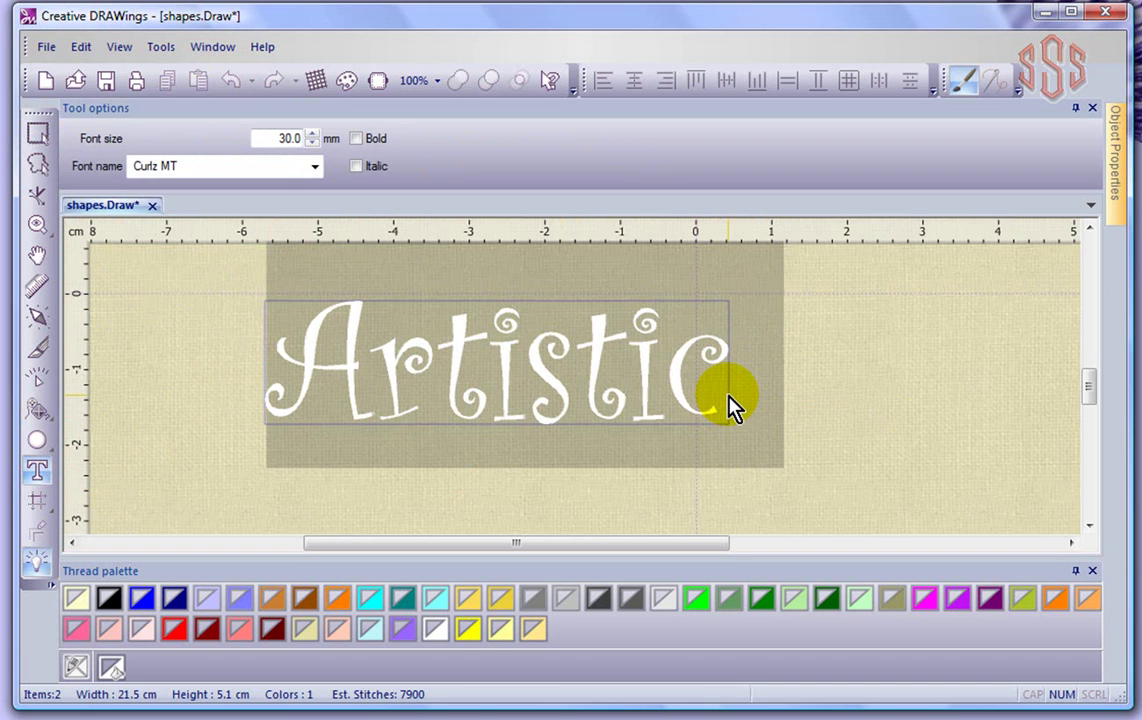
pyautogui.write('Sewing')
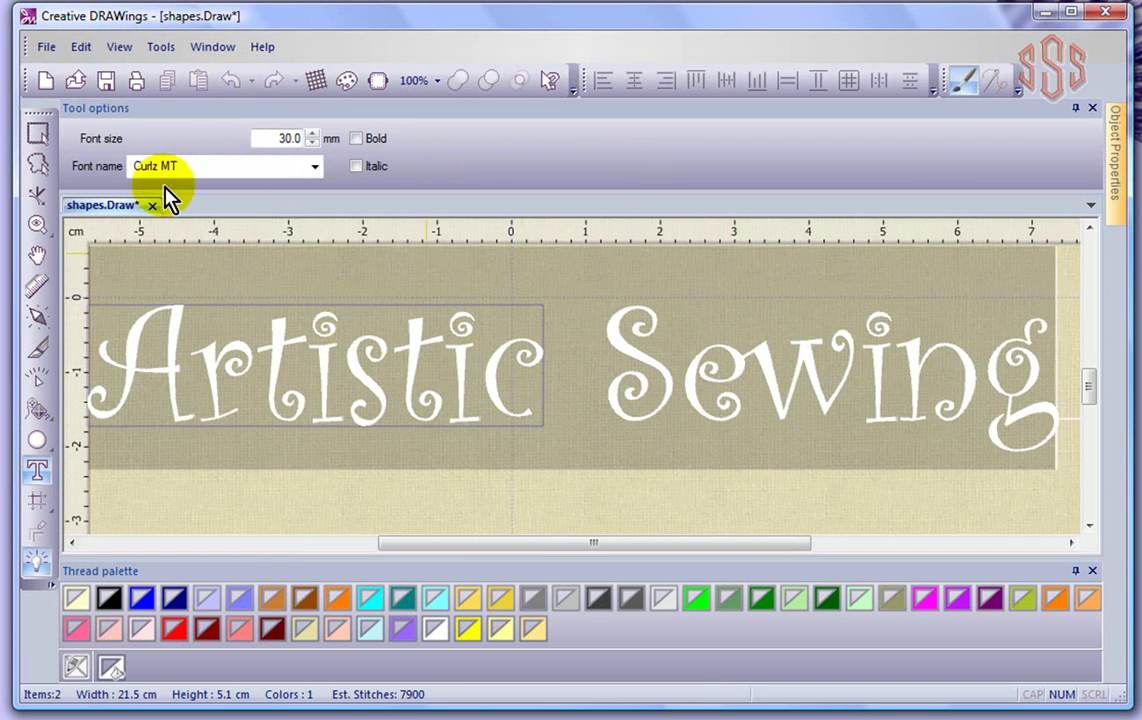
# - Commit the Artistic Sewing text as stitches and reselect it
pyautogui.click(38, 134)
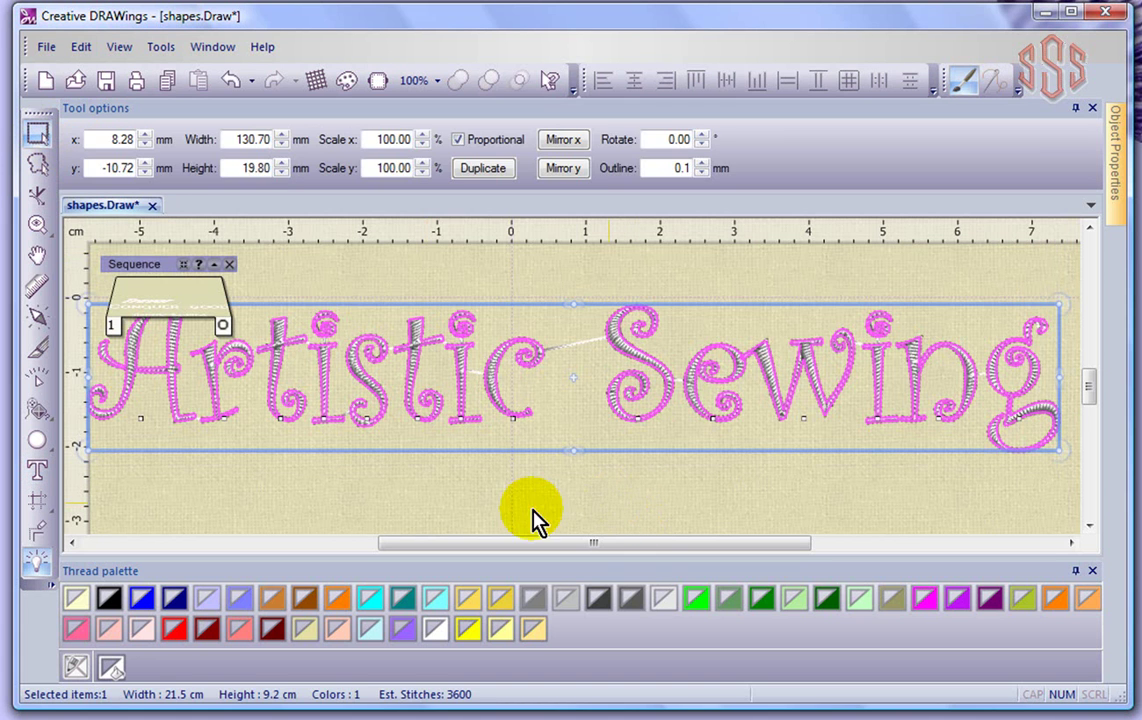
pyautogui.click(605, 499)
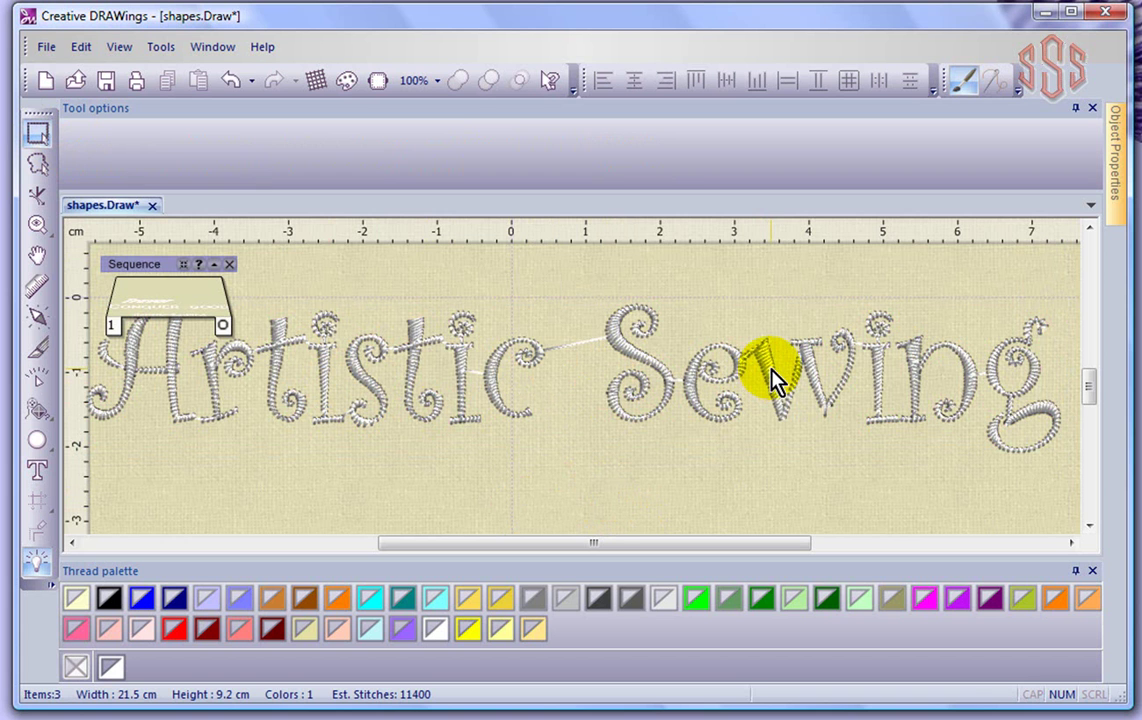
pyautogui.click(657, 365)
# - Drag the S, e, w, i and n of Sewing closer together at bouncing, uneven heights
pyautogui.click(38, 197)
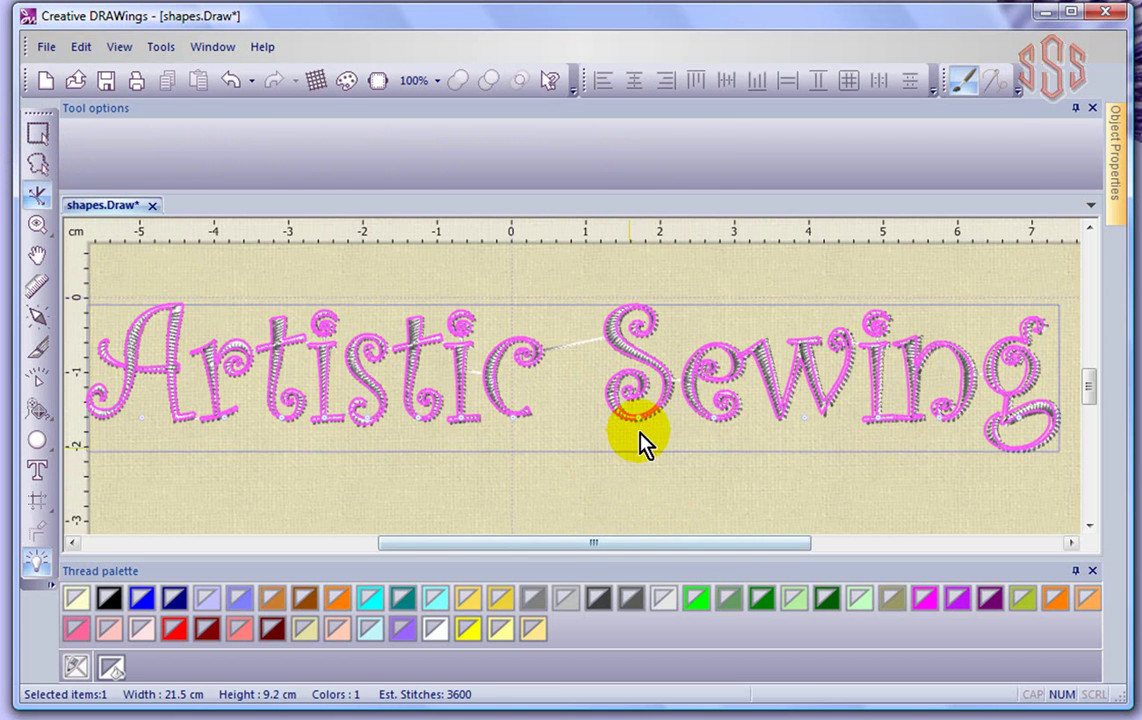
pyautogui.moveTo(640, 418); pyautogui.dragTo(612, 430)
pyautogui.moveTo(720, 424); pyautogui.dragTo(690, 428)
pyautogui.moveTo(811, 424); pyautogui.dragTo(765, 395)
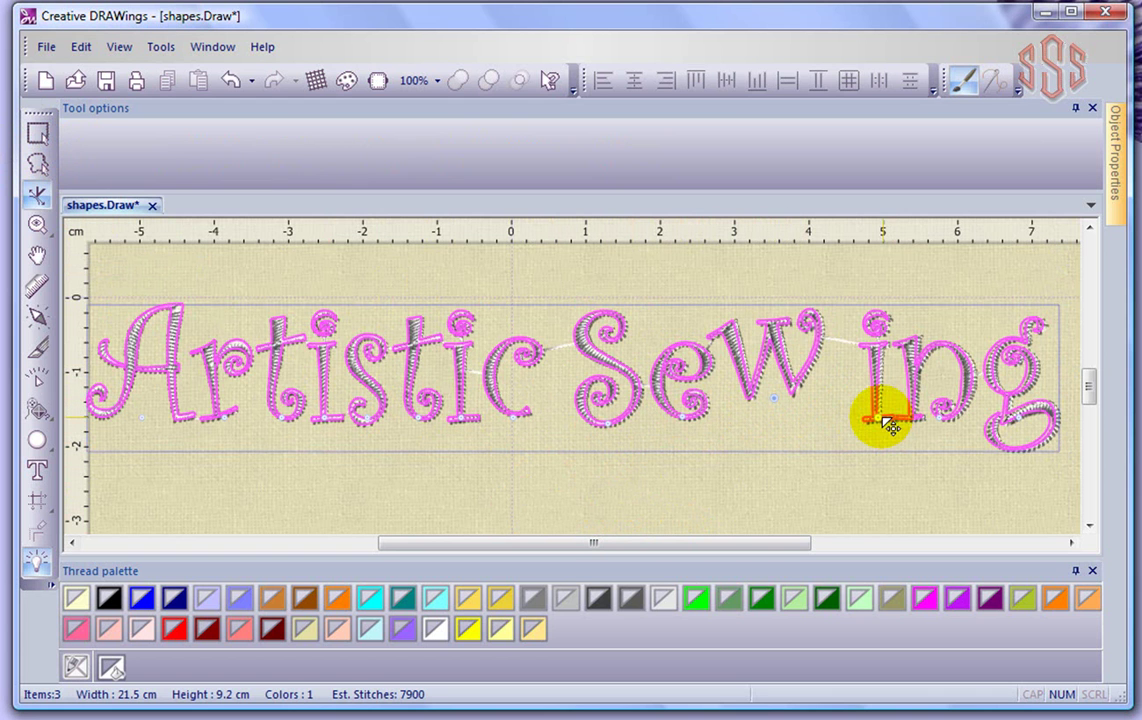
pyautogui.moveTo(885, 425); pyautogui.dragTo(849, 434)
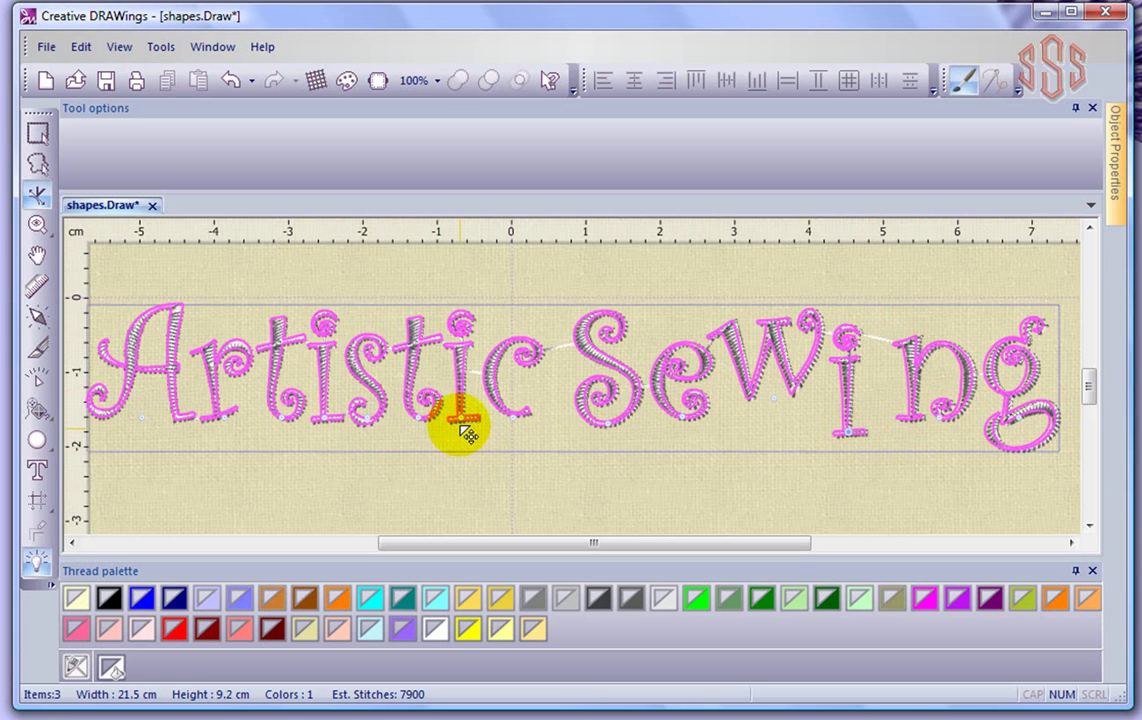
pyautogui.moveTo(466, 425)
pyautogui.mouseDown()
pyautogui.moveTo(614, 421)
pyautogui.moveTo(390, 425)
pyautogui.moveTo(503, 425)
pyautogui.moveTo(466, 425)
pyautogui.mouseUp()
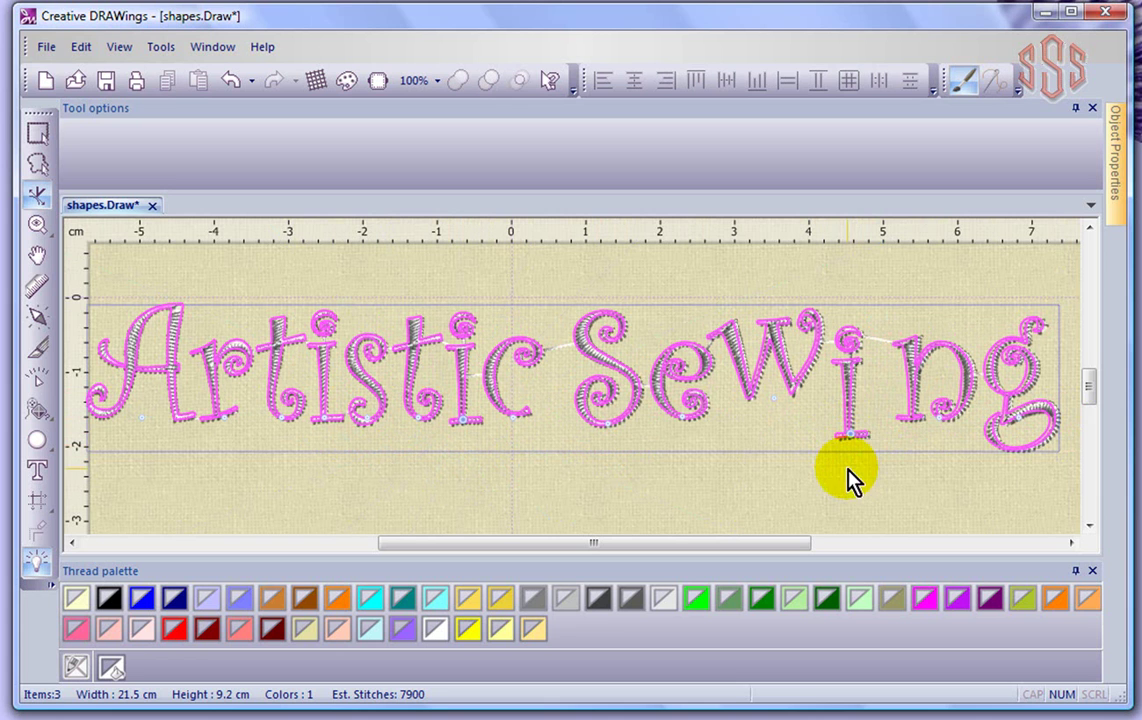
pyautogui.moveTo(902, 432); pyautogui.dragTo(942, 417)
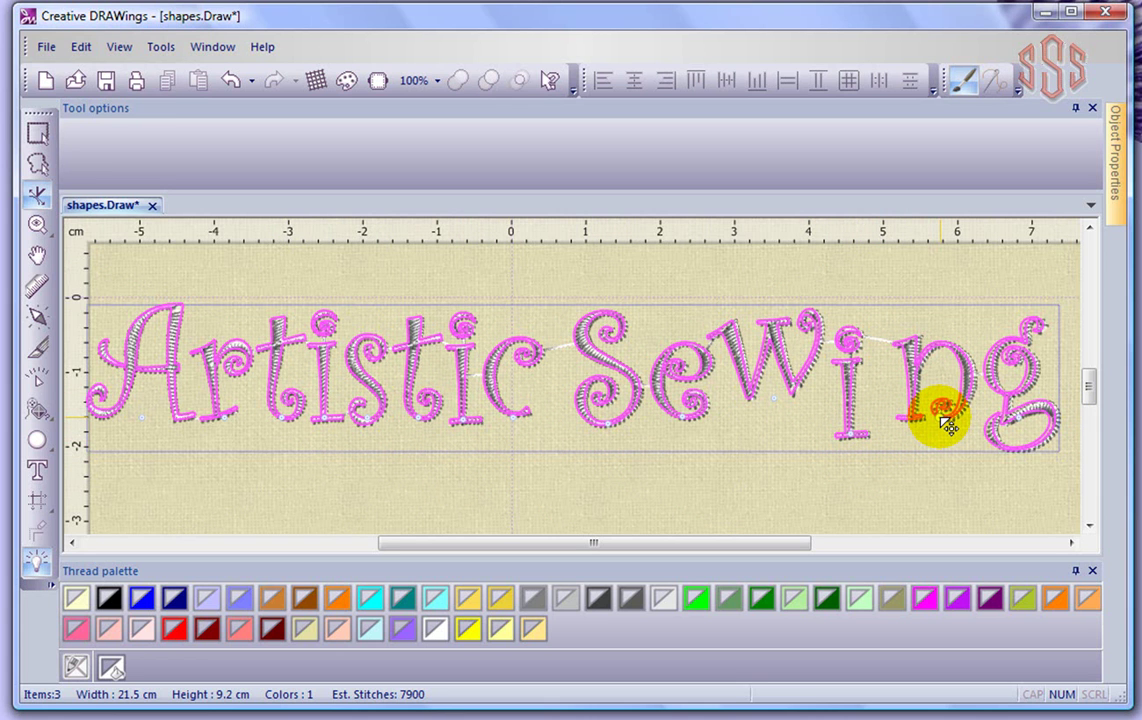
pyautogui.moveTo(941, 417)
pyautogui.mouseDown()
pyautogui.moveTo(862, 442)
pyautogui.moveTo(788, 391)
pyautogui.moveTo(773, 397)
pyautogui.moveTo(783, 402)
pyautogui.moveTo(686, 420)
pyautogui.moveTo(683, 441)
pyautogui.moveTo(700, 459)
pyautogui.moveTo(686, 388)
pyautogui.mouseUp()
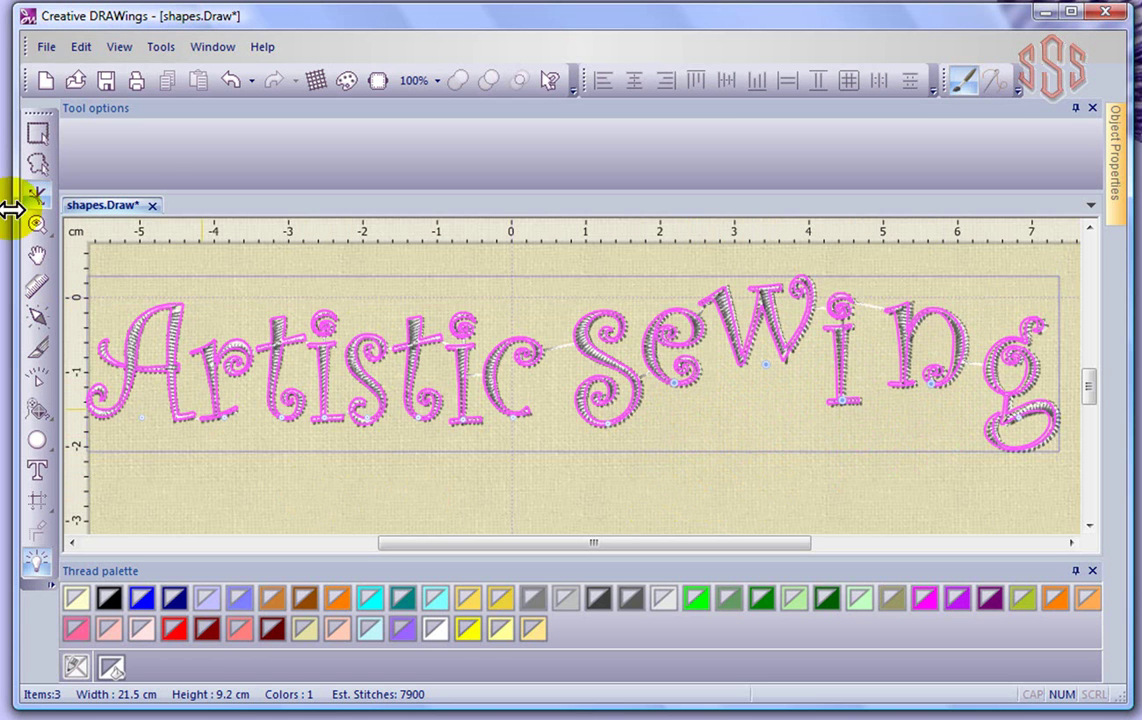
# - Move the slanted Trevor lettering up and slightly right to y 64.73 mm above Conquer-good
pyautogui.click(37, 140)
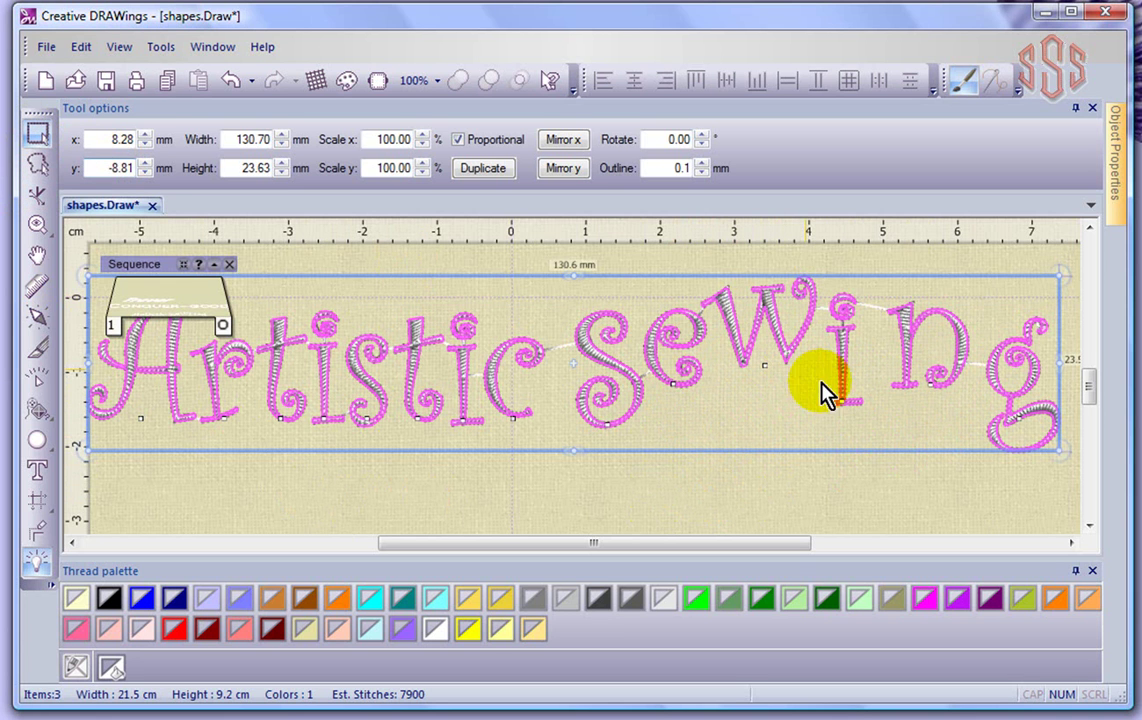
pyautogui.click(727, 490)
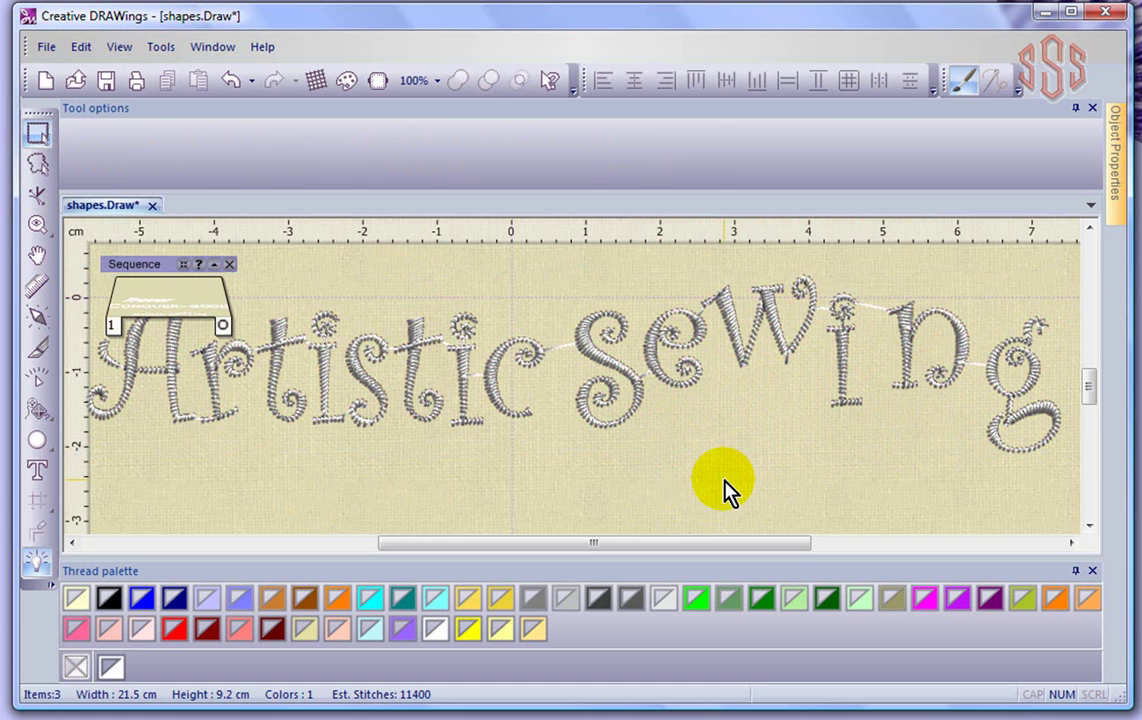
pyautogui.scroll(-1, 705, 418)
pyautogui.scroll(-4, 705, 418)
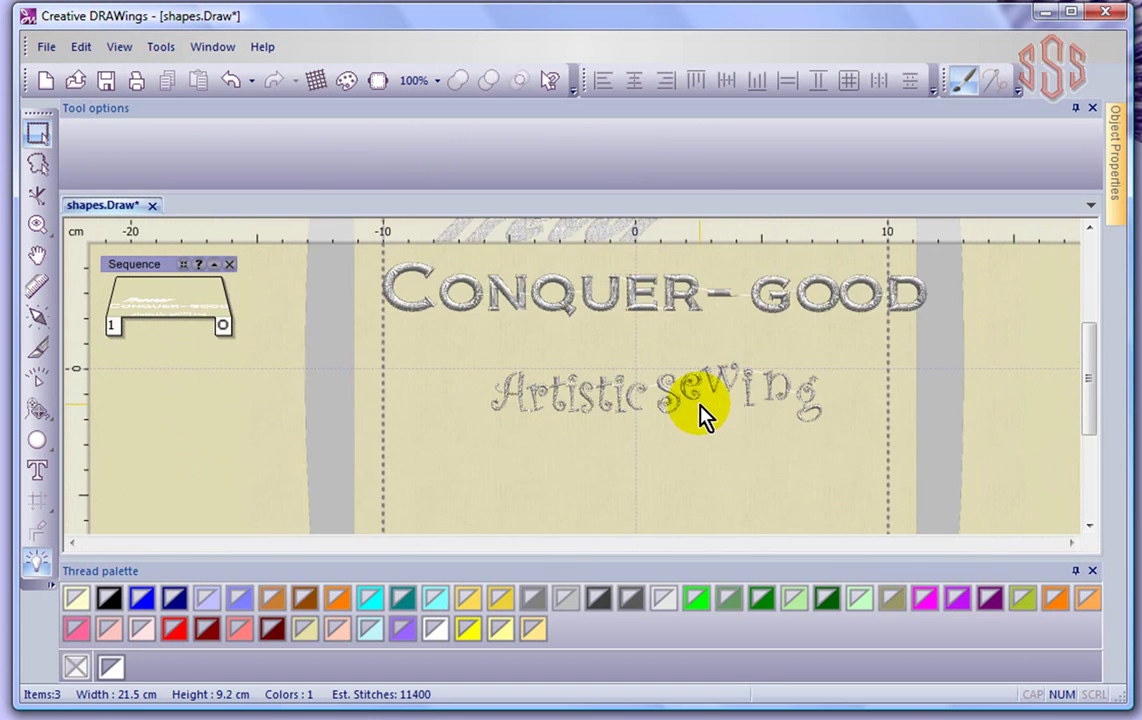
pyautogui.moveTo(1095, 378); pyautogui.dragTo(1091, 332)
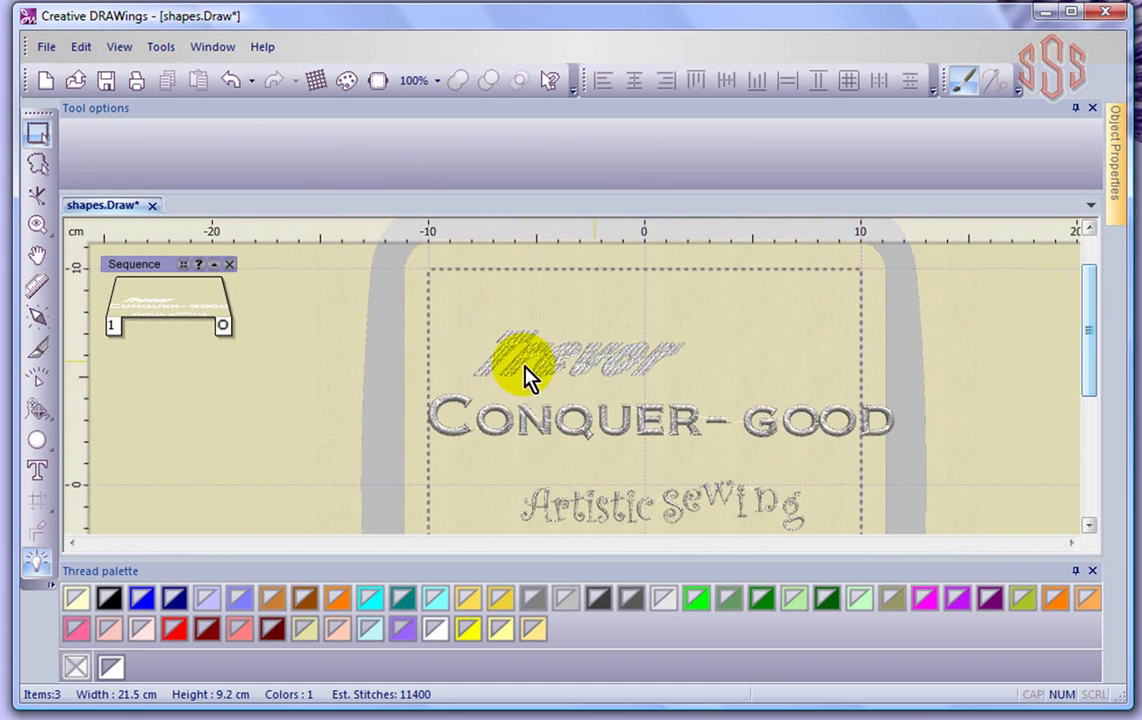
pyautogui.scroll(2, 540, 373)
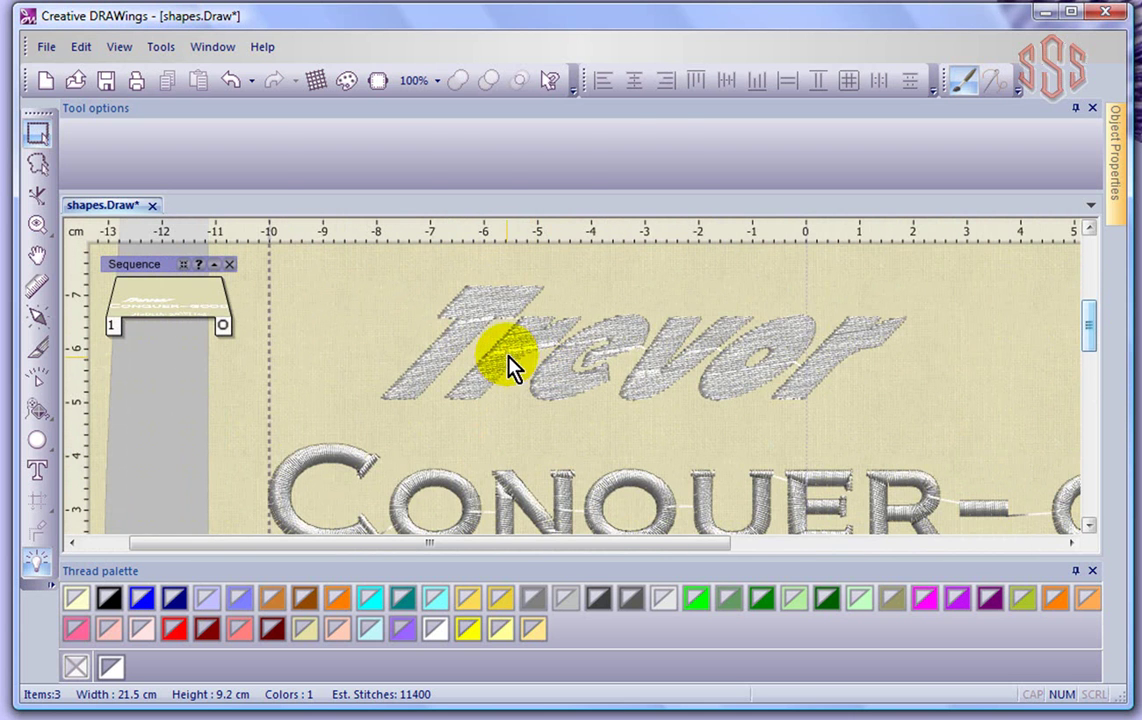
pyautogui.click(518, 350)
pyautogui.moveTo(518, 350); pyautogui.dragTo(520, 325)
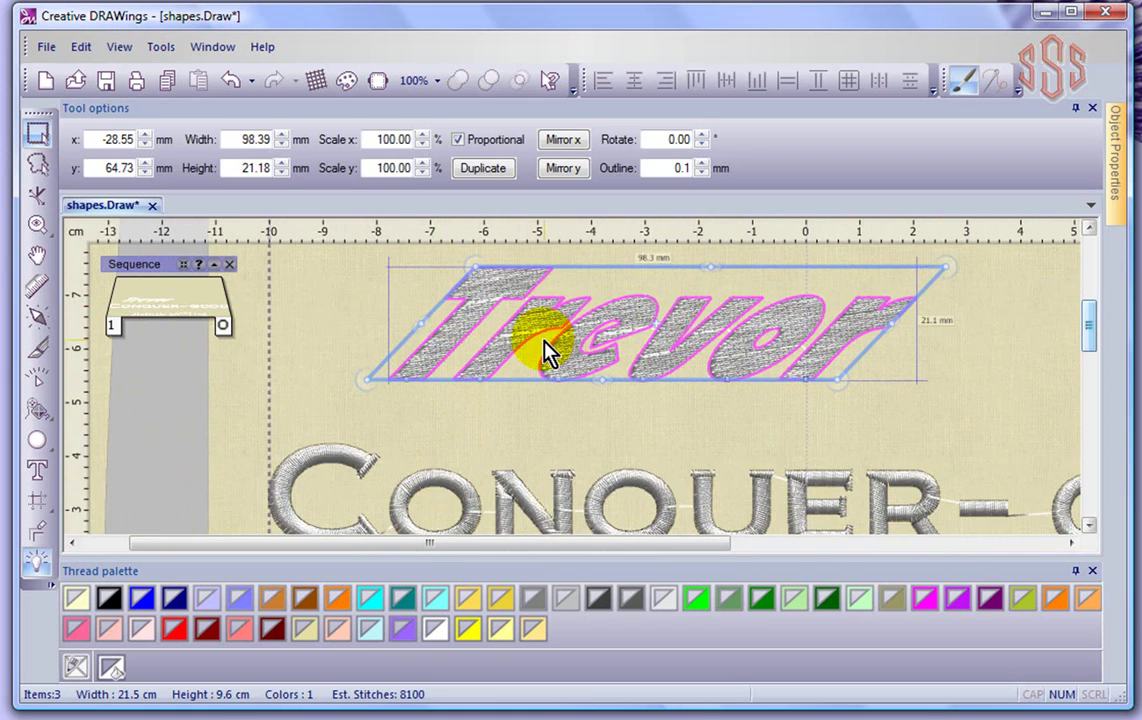
pyautogui.scroll(3, 545, 350)
pyautogui.scroll(-3, 545, 350)
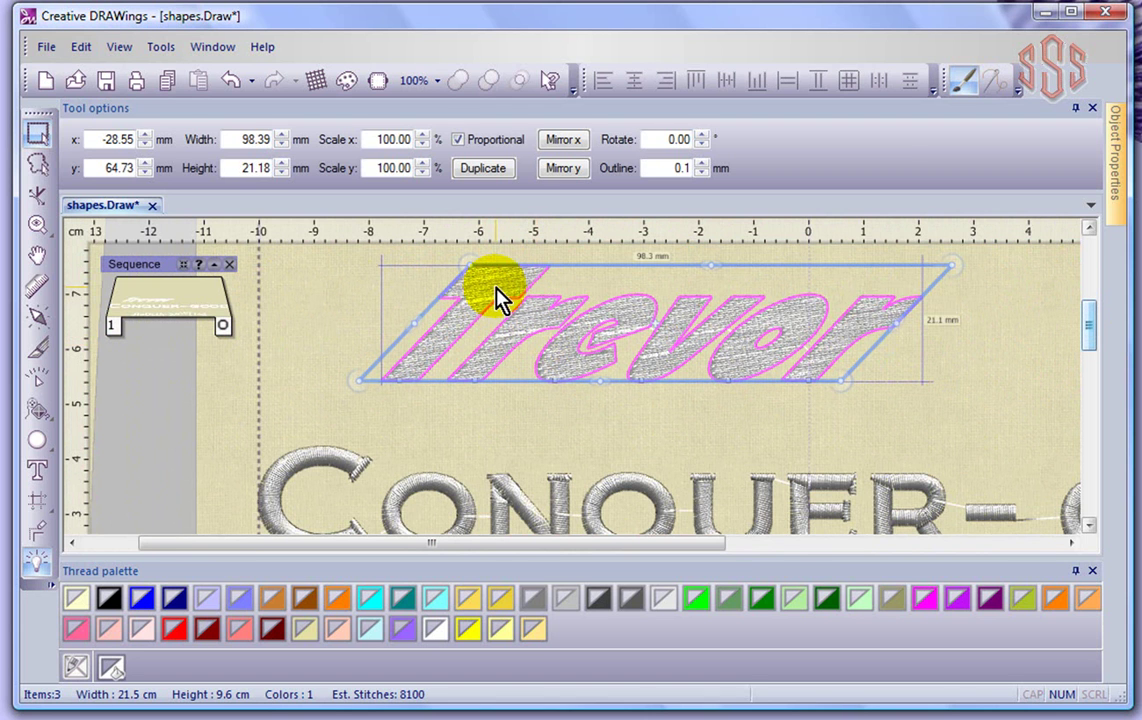
# - Give Trevor a Satin fill with stitch direction lines drawn across its e, v and o
pyautogui.click(1114, 150)
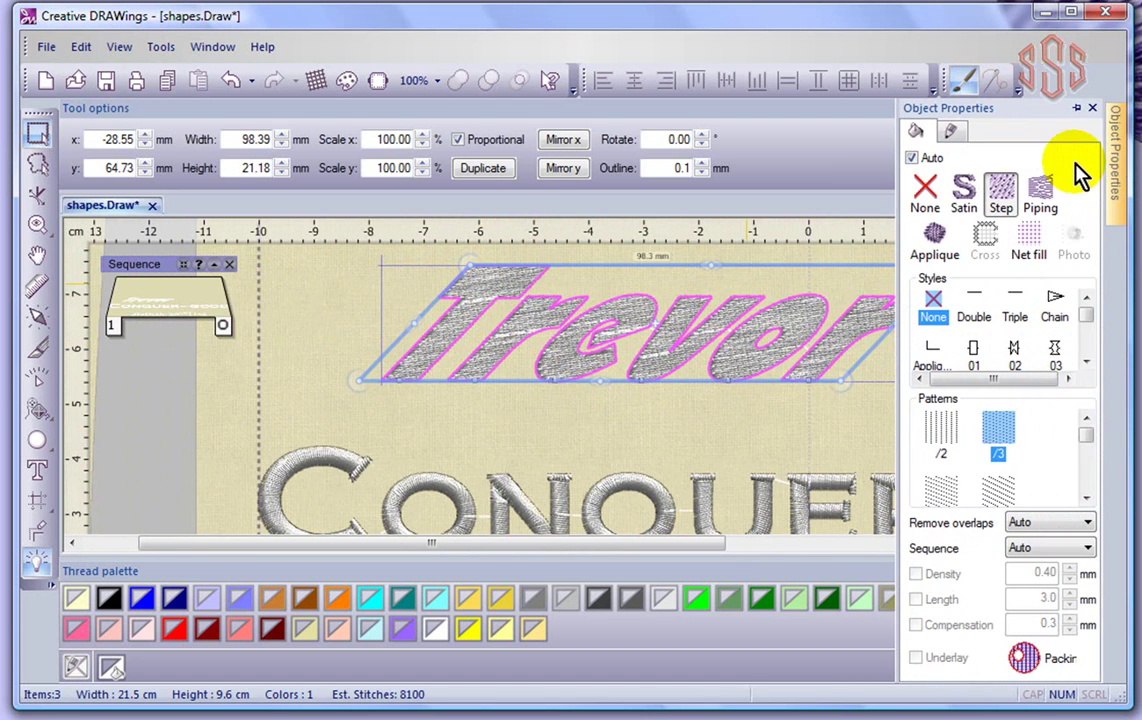
pyautogui.click(964, 193)
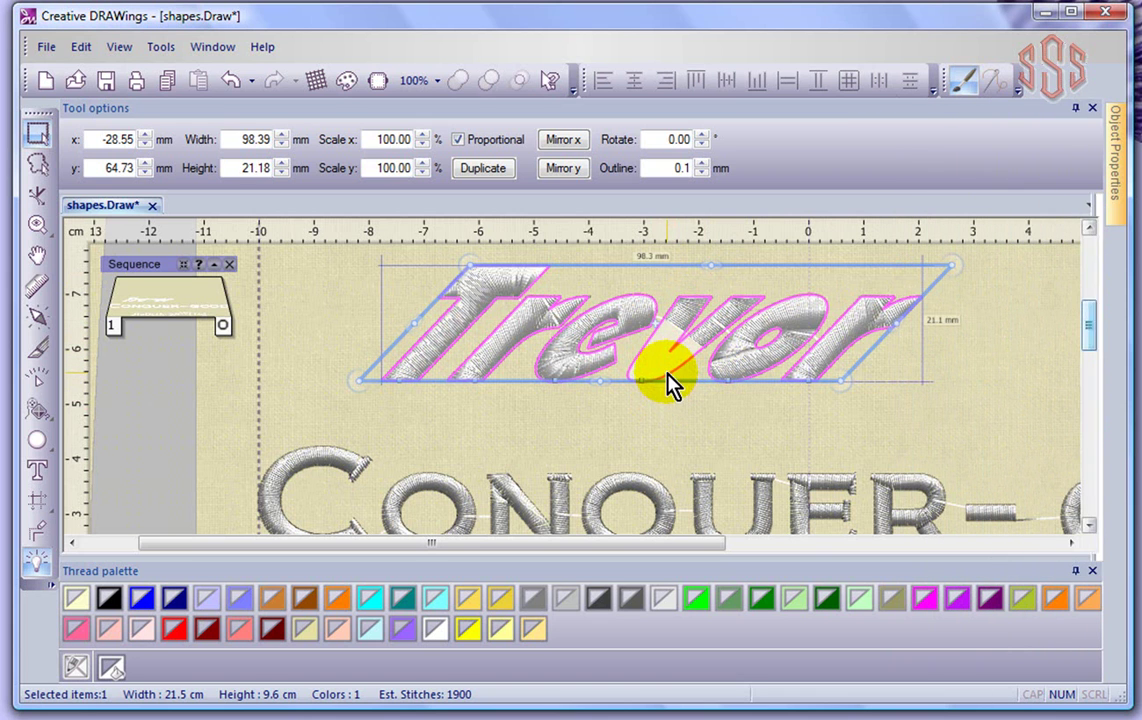
pyautogui.click(40, 316)
pyautogui.moveTo(641, 349)
pyautogui.mouseDown()
pyautogui.moveTo(655, 370)
pyautogui.moveTo(683, 382)
pyautogui.moveTo(679, 373)
pyautogui.mouseUp()
pyautogui.moveTo(708, 318); pyautogui.dragTo(757, 366)
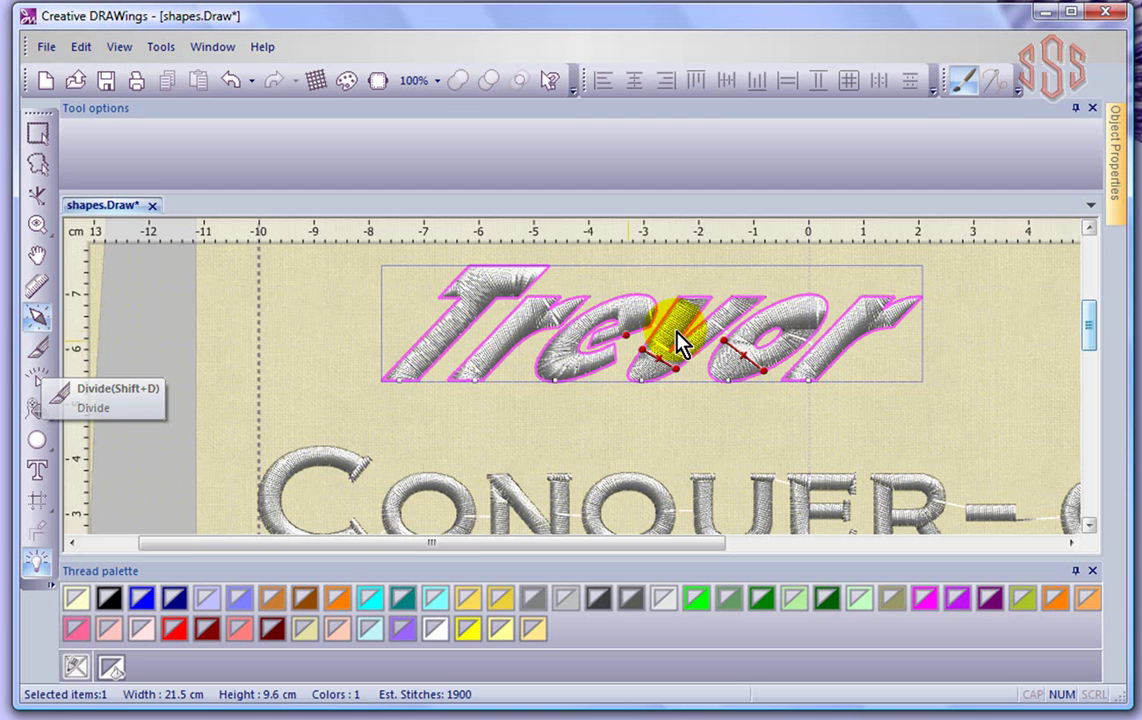
pyautogui.click(777, 304)
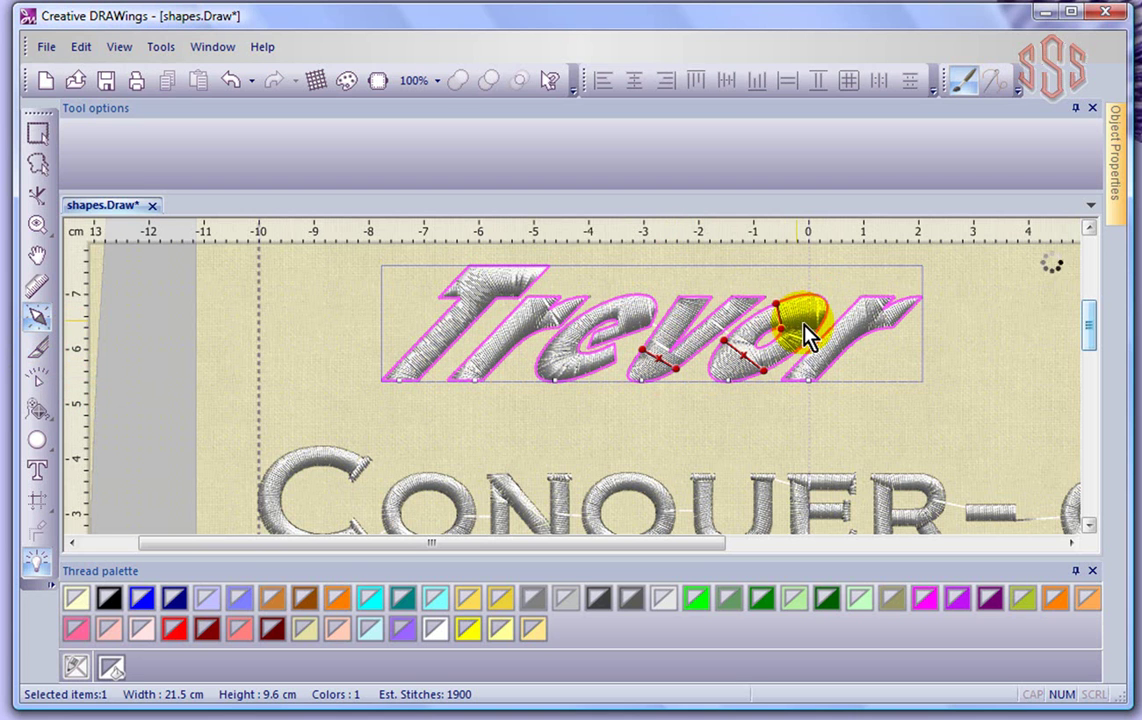
pyautogui.click(816, 325)
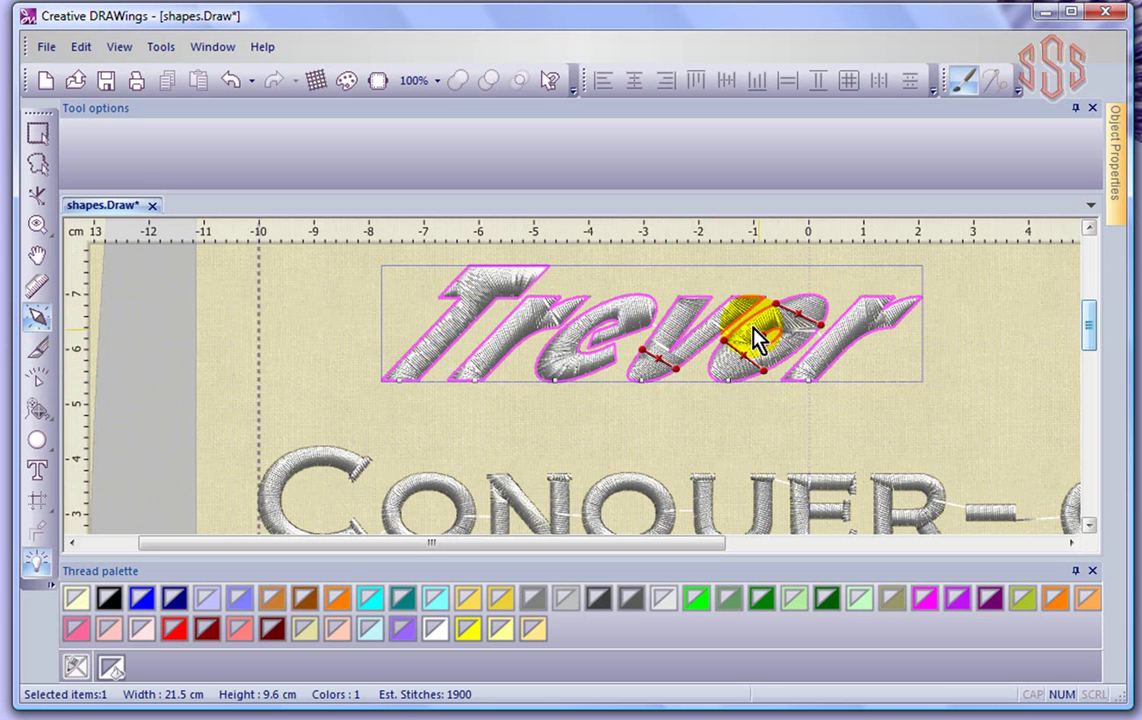
pyautogui.click(776, 348)
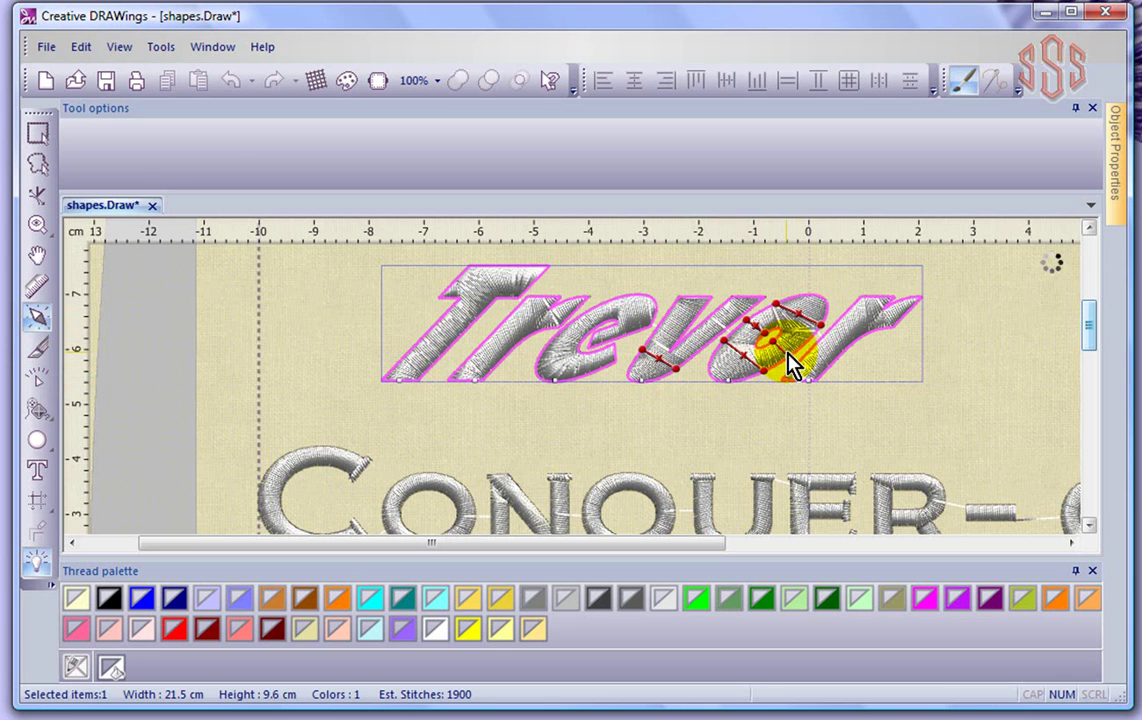
pyautogui.click(64, 155)
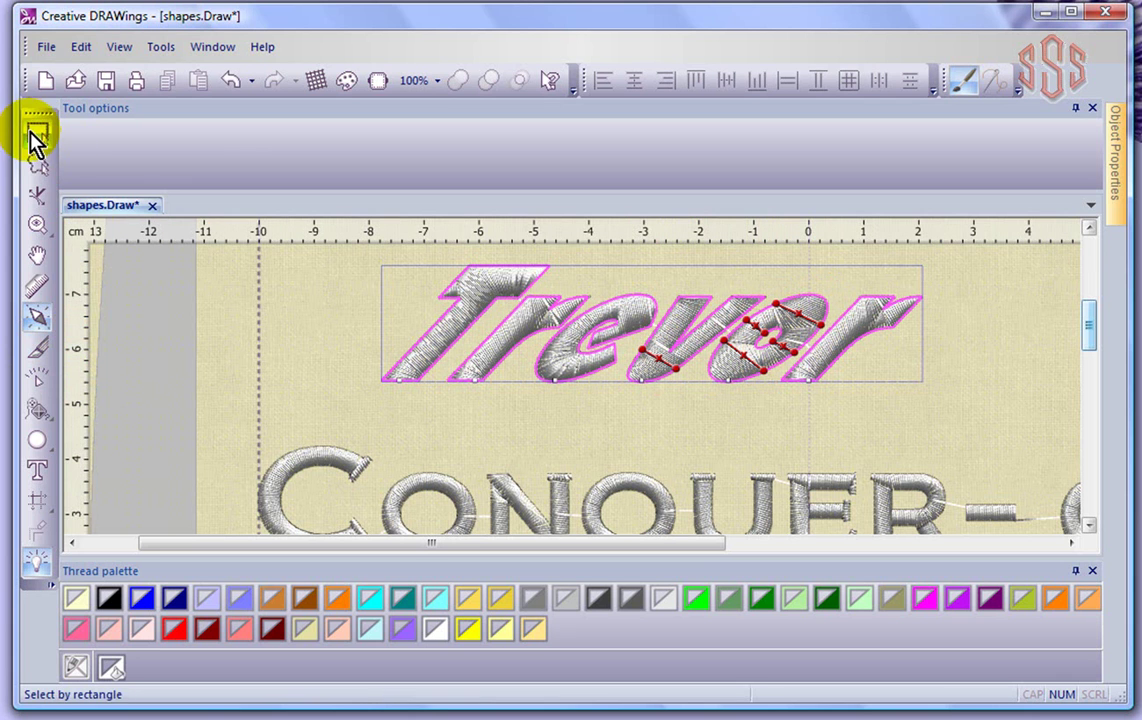
pyautogui.click(35, 135)
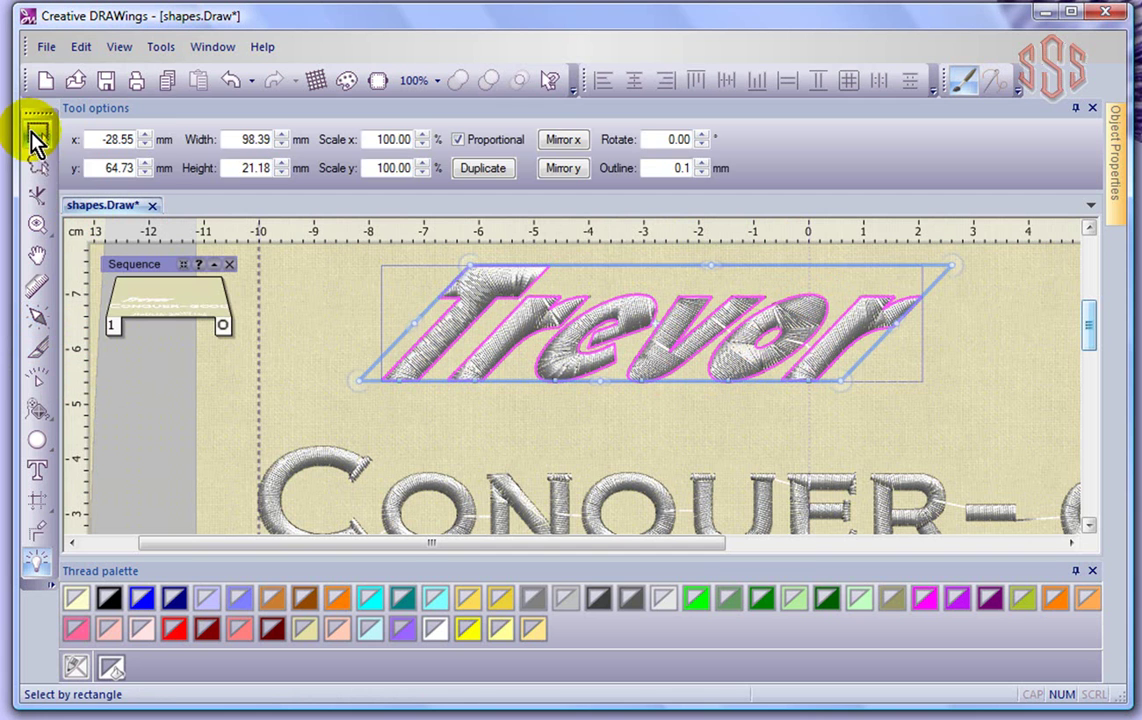
# - Fill Conquer-good with Red thread and add a 2.0 mm Blue dark outline
pyautogui.click(304, 330)
pyautogui.scroll(-3, 480, 372)
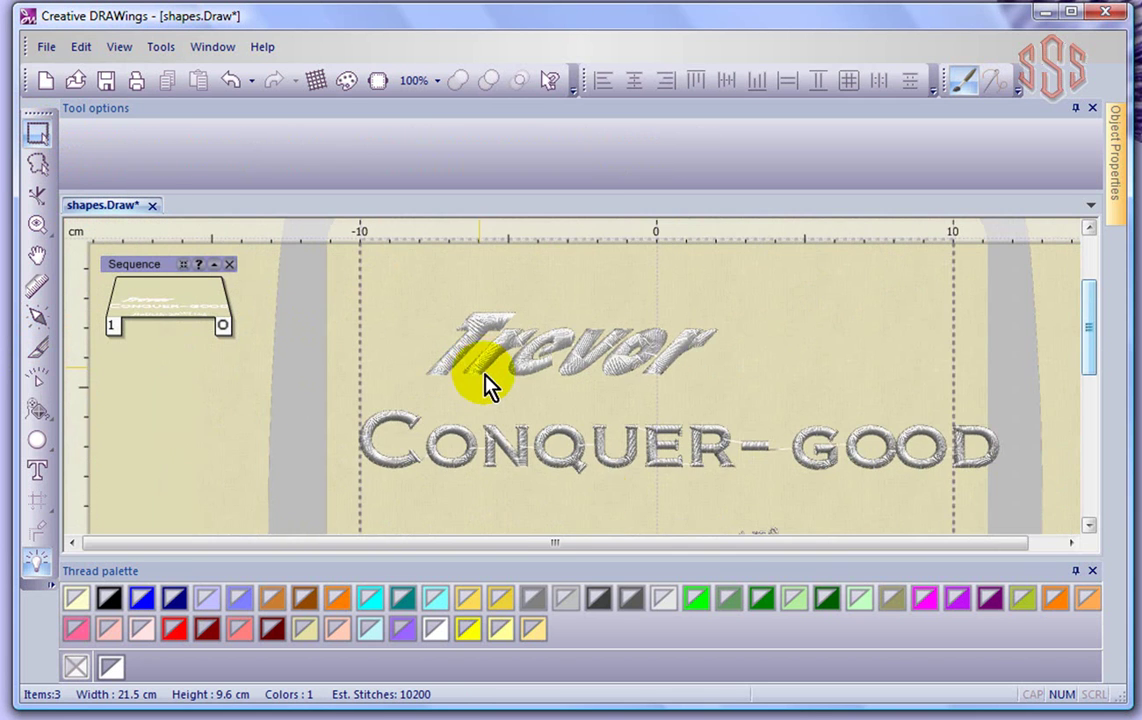
pyautogui.scroll(3, 497, 489)
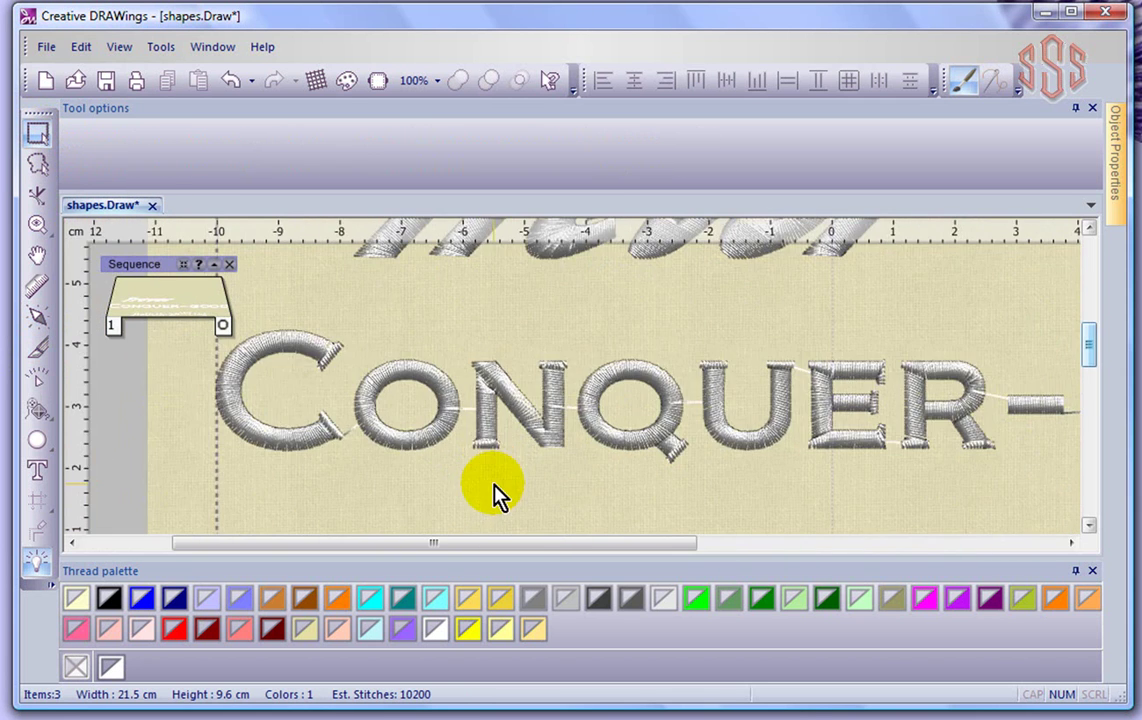
pyautogui.click(519, 405)
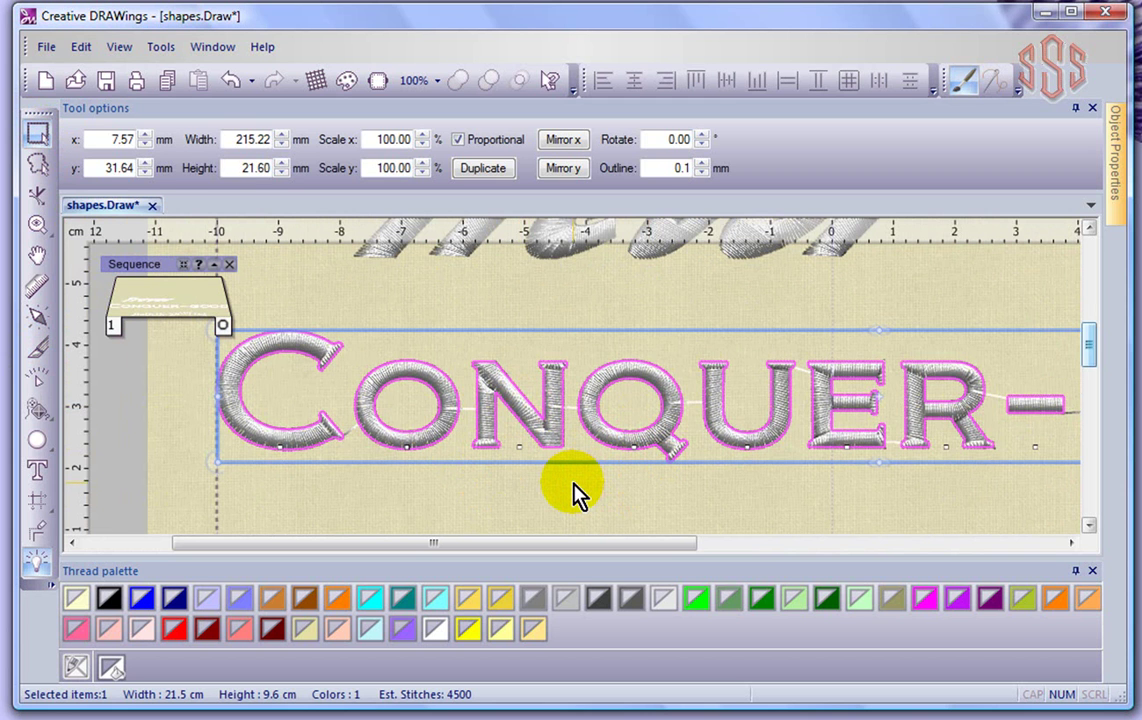
pyautogui.scroll(1, 575, 490)
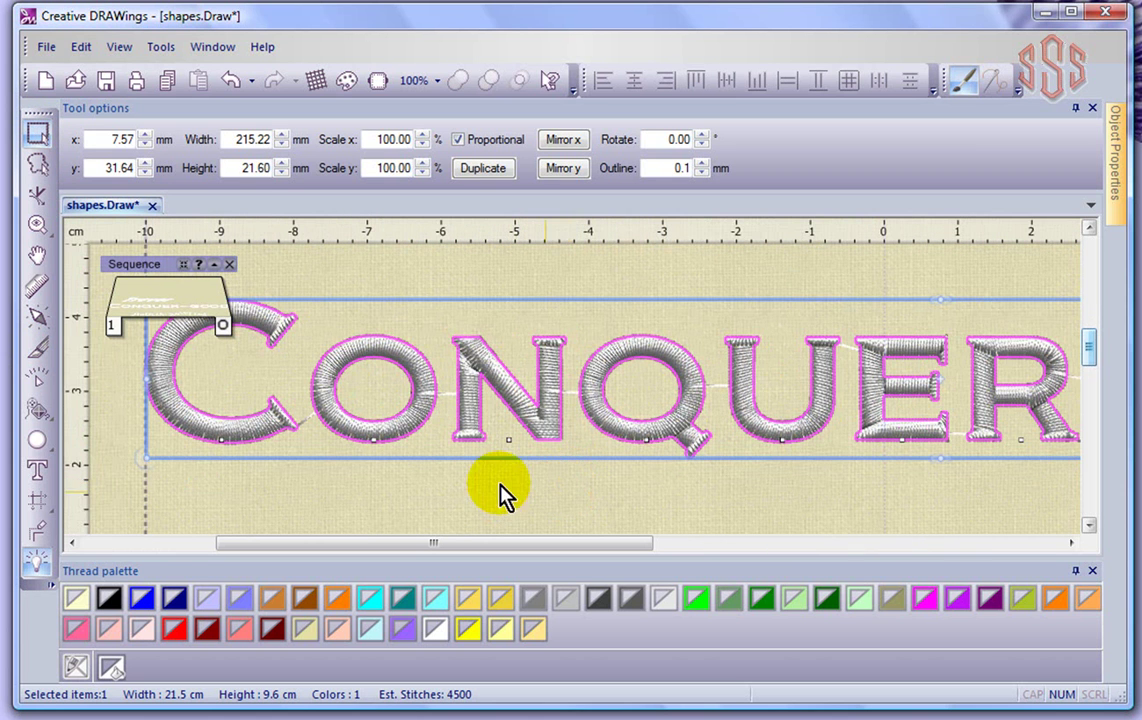
pyautogui.click(75, 665)
pyautogui.click(613, 356)
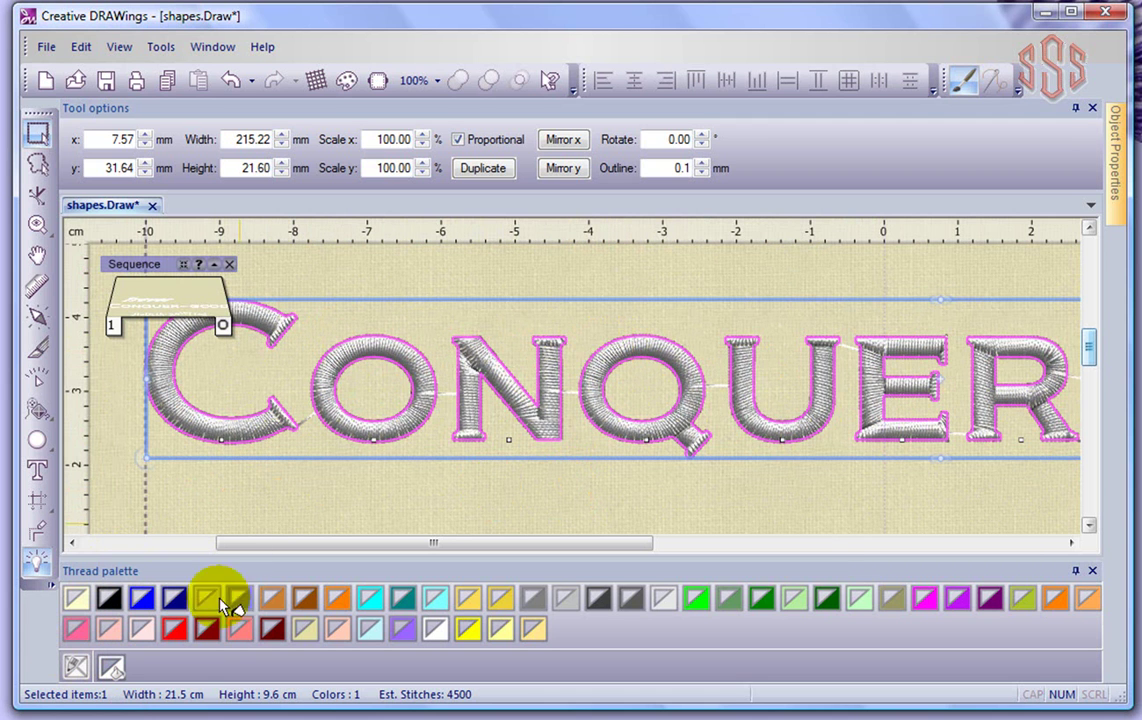
pyautogui.click(182, 640)
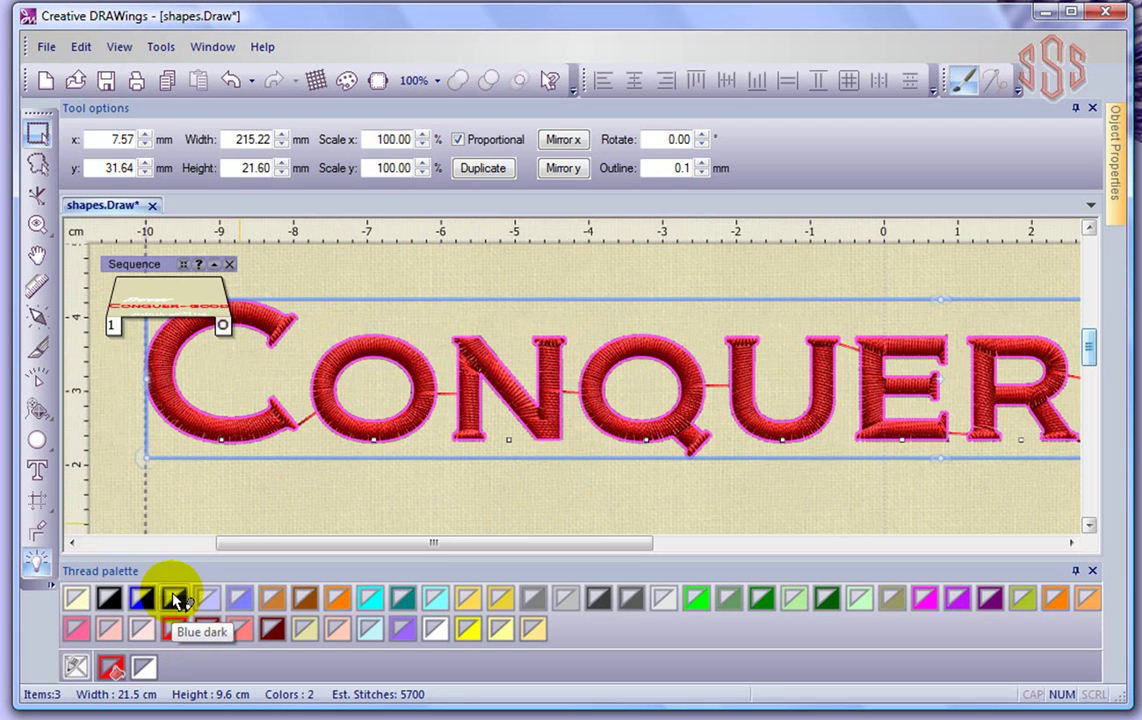
pyautogui.rightClick(176, 599)
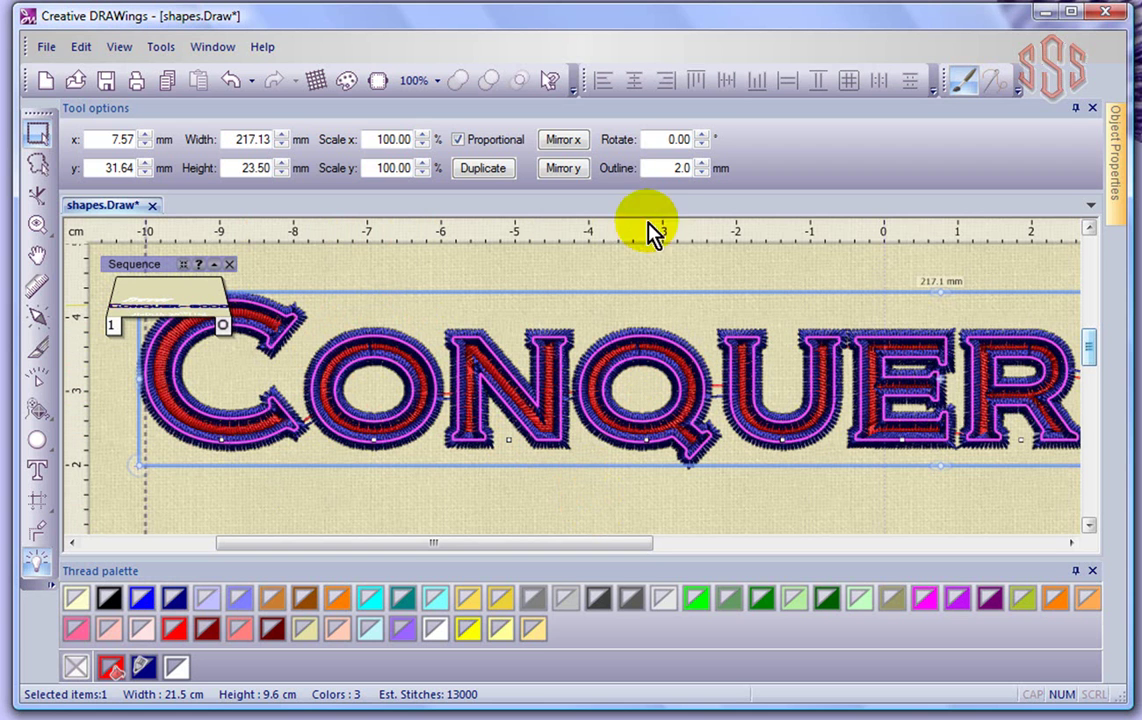
# - Set Conquer-good's outline width to 1, then .04, dropping the design to 11100 stitches
pyautogui.click(672, 168)
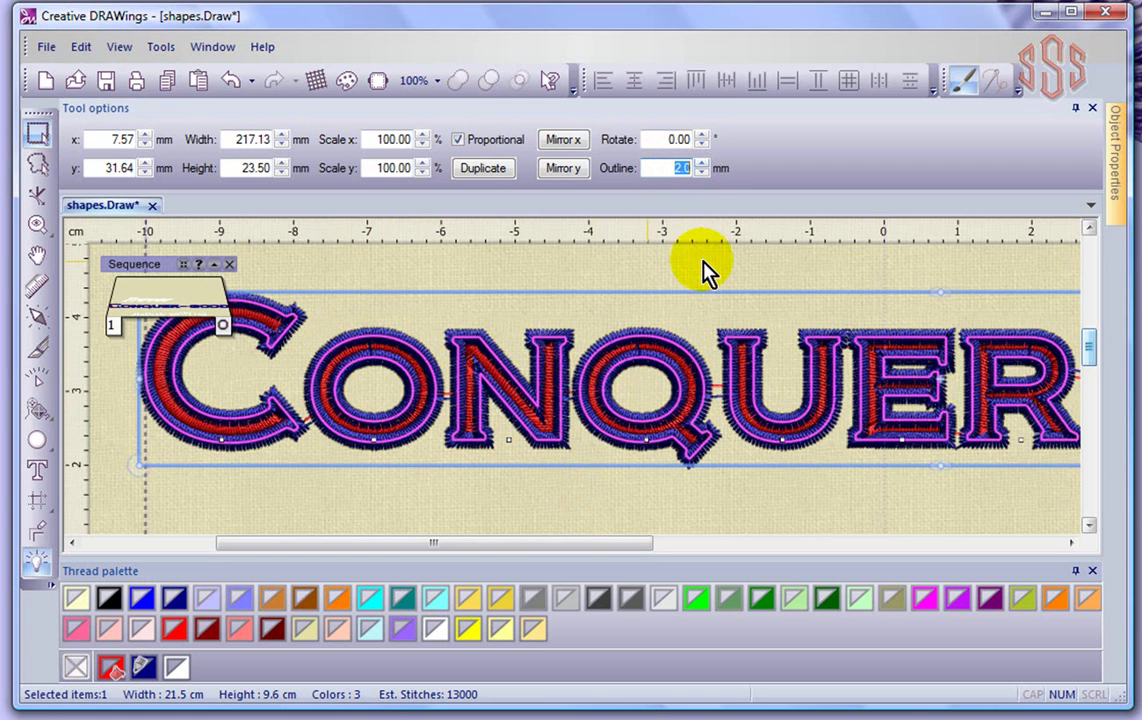
pyautogui.write('1')
pyautogui.press('Return')
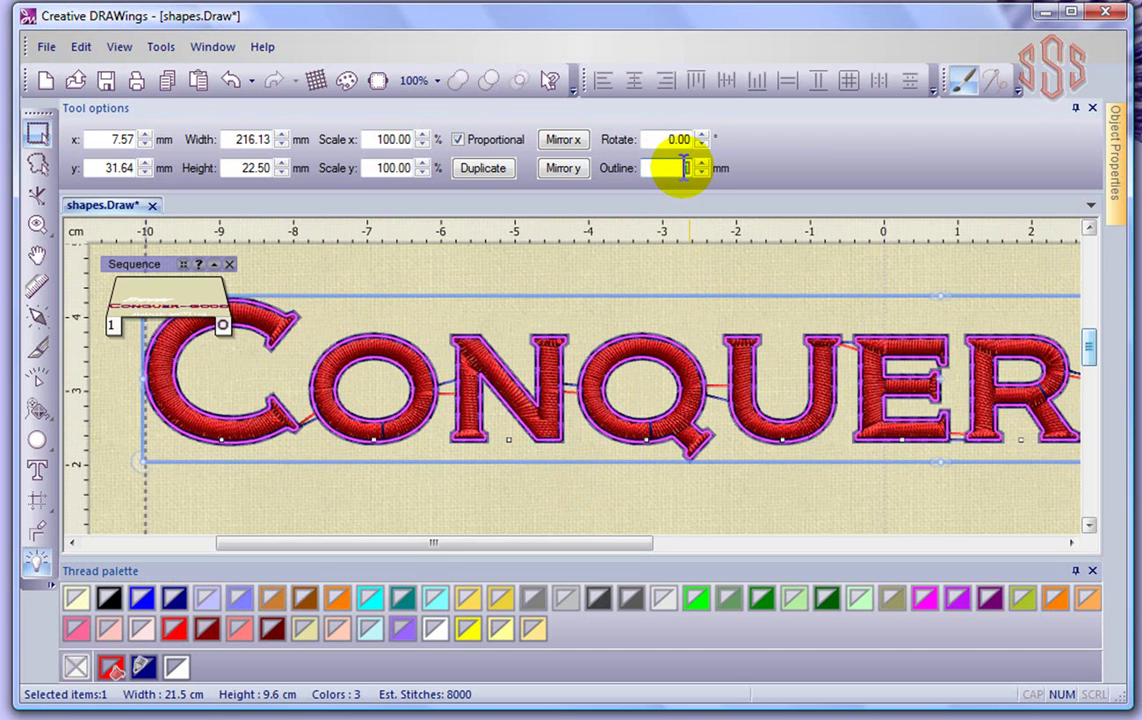
pyautogui.write('.04')
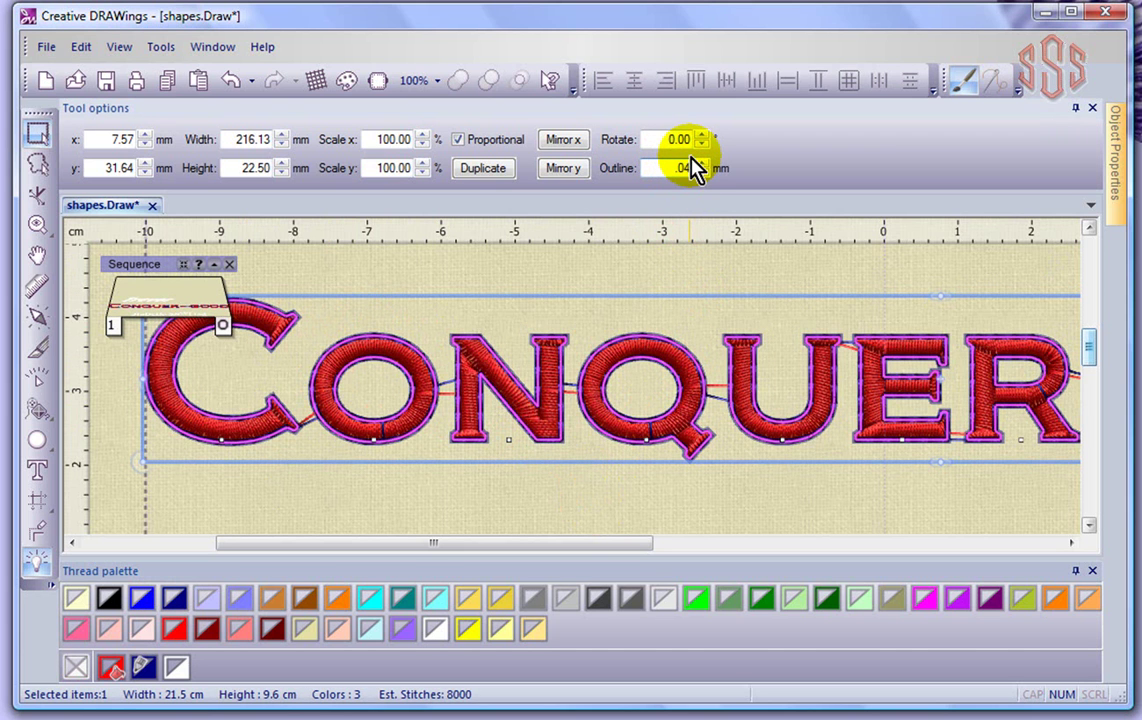
pyautogui.press('Return')
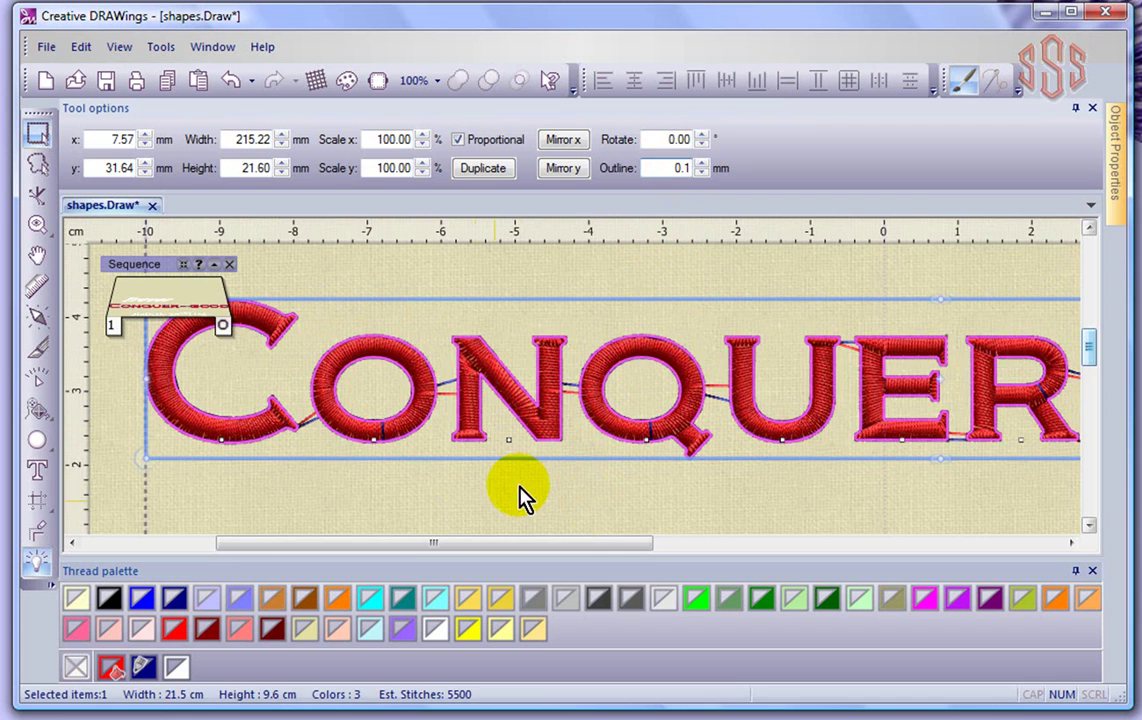
pyautogui.click(525, 493)
pyautogui.scroll(3, 592, 468)
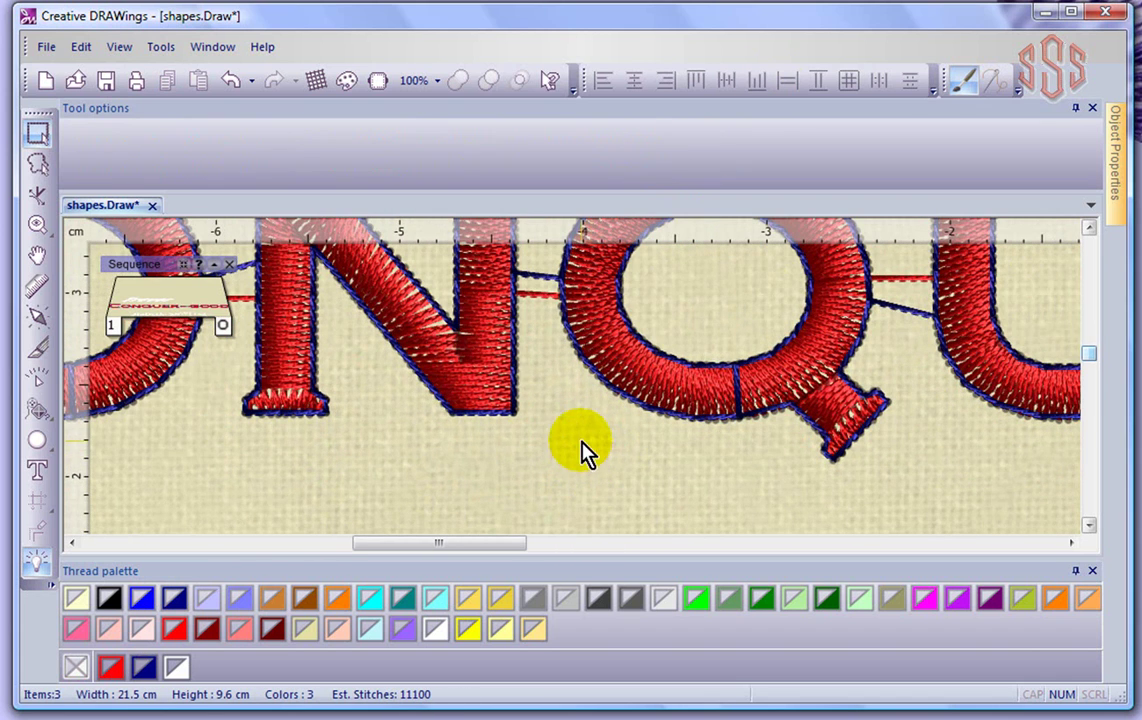
pyautogui.scroll(-1, 580, 452)
pyautogui.scroll(-2, 583, 452)
pyautogui.scroll(-1, 583, 452)
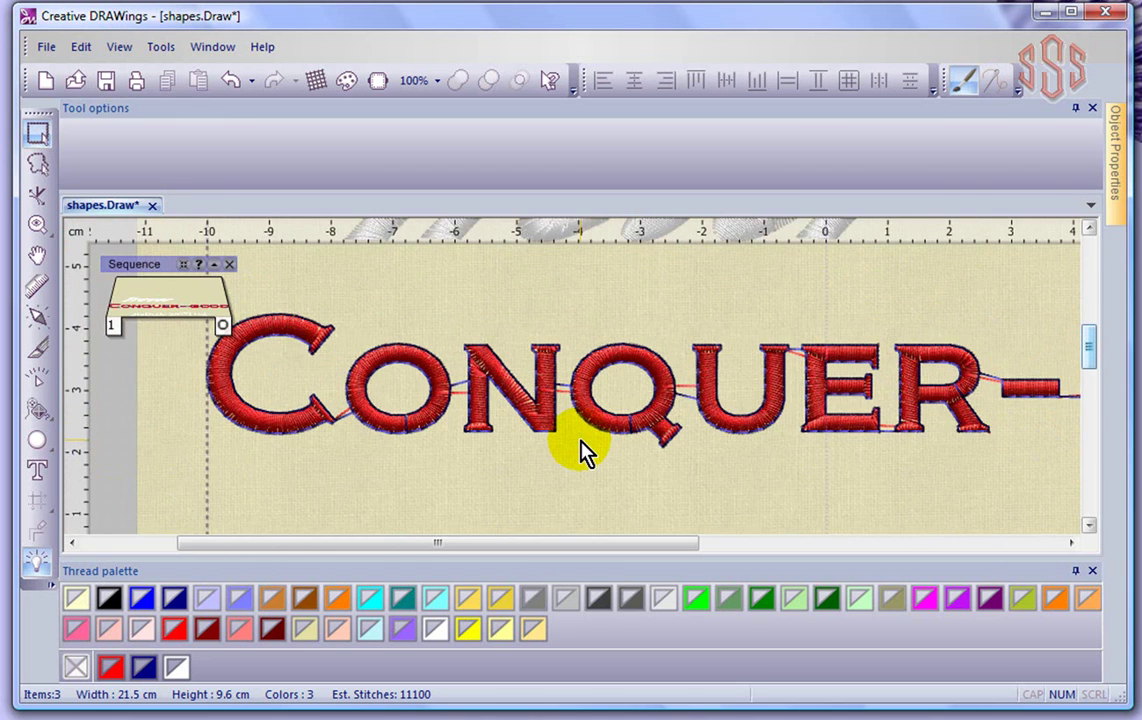
pyautogui.scroll(-3, 583, 452)
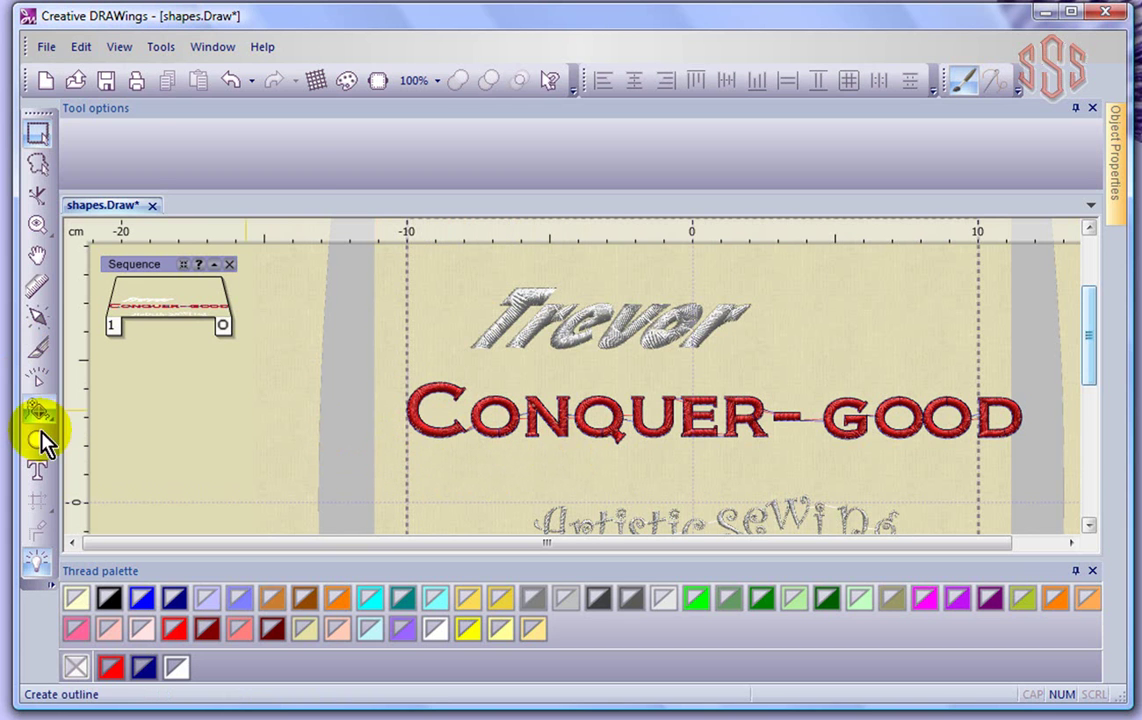
# - Start new lettering in the David font
pyautogui.click(37, 470)
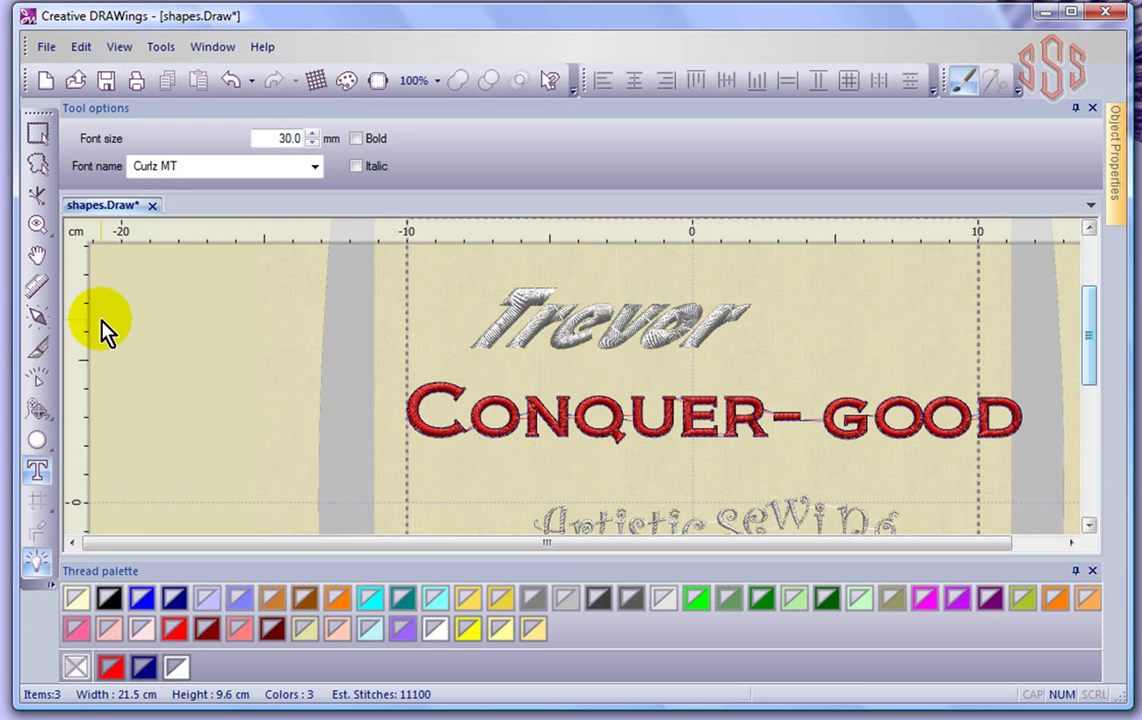
pyautogui.click(205, 166)
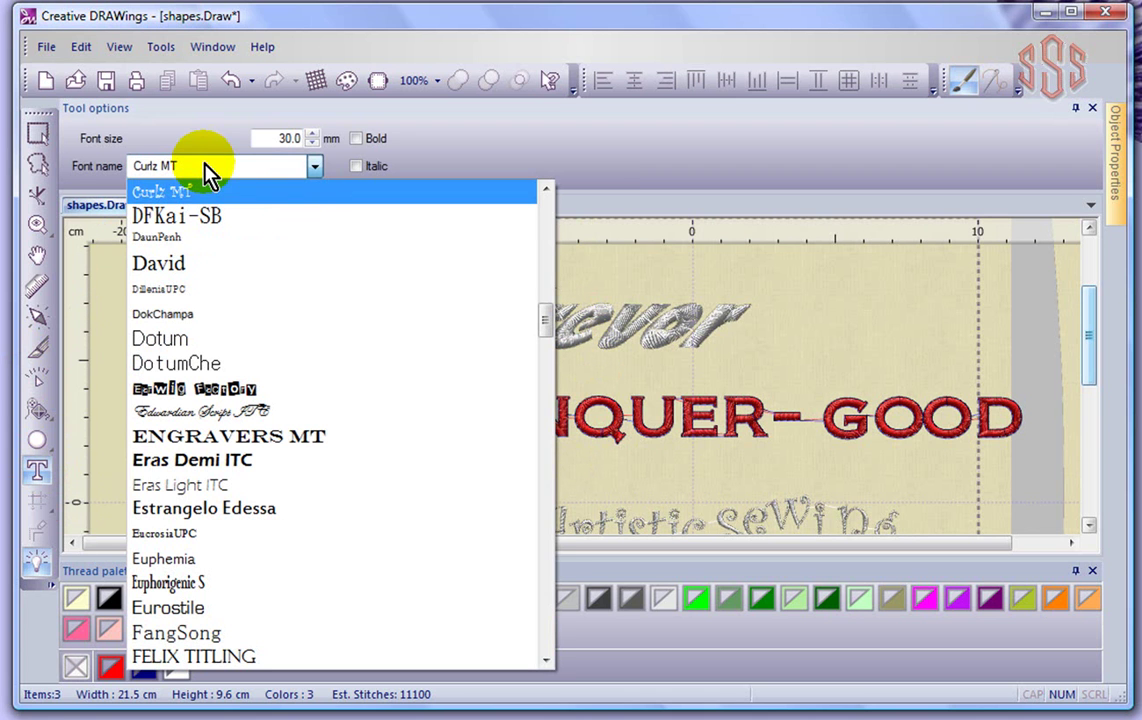
pyautogui.click(205, 264)
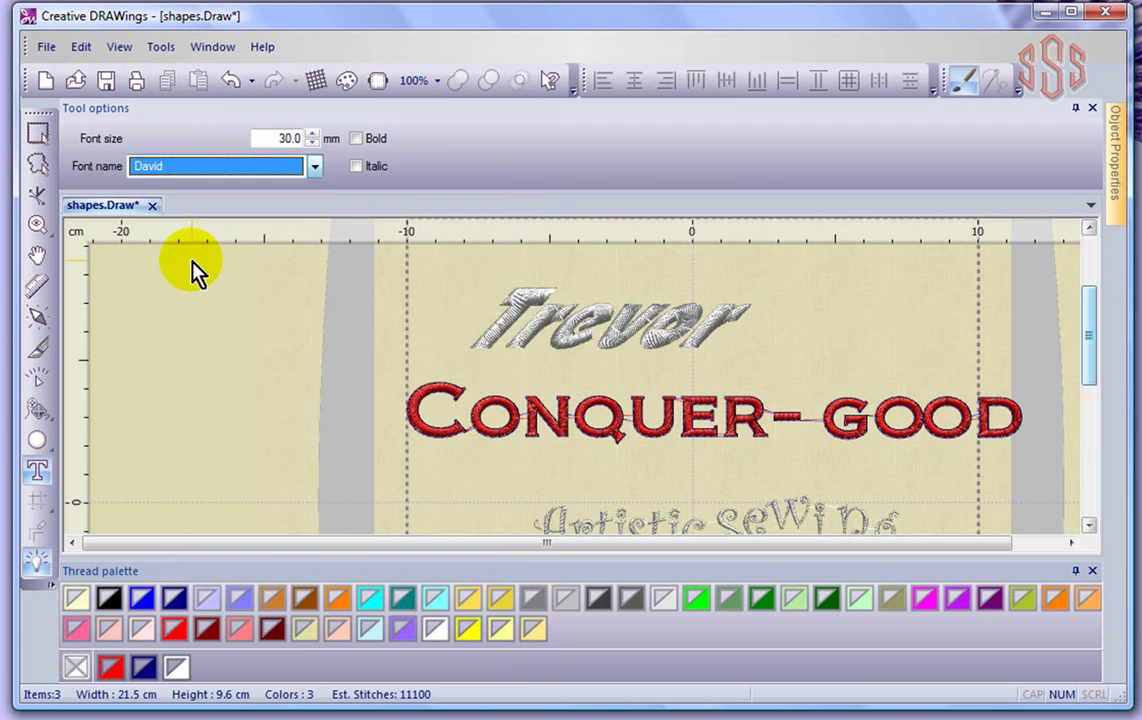
# - Type 'Trevor' at the upper left, fixing the caps-lock mistake, and commit it as stitches
pyautogui.click(124, 316)
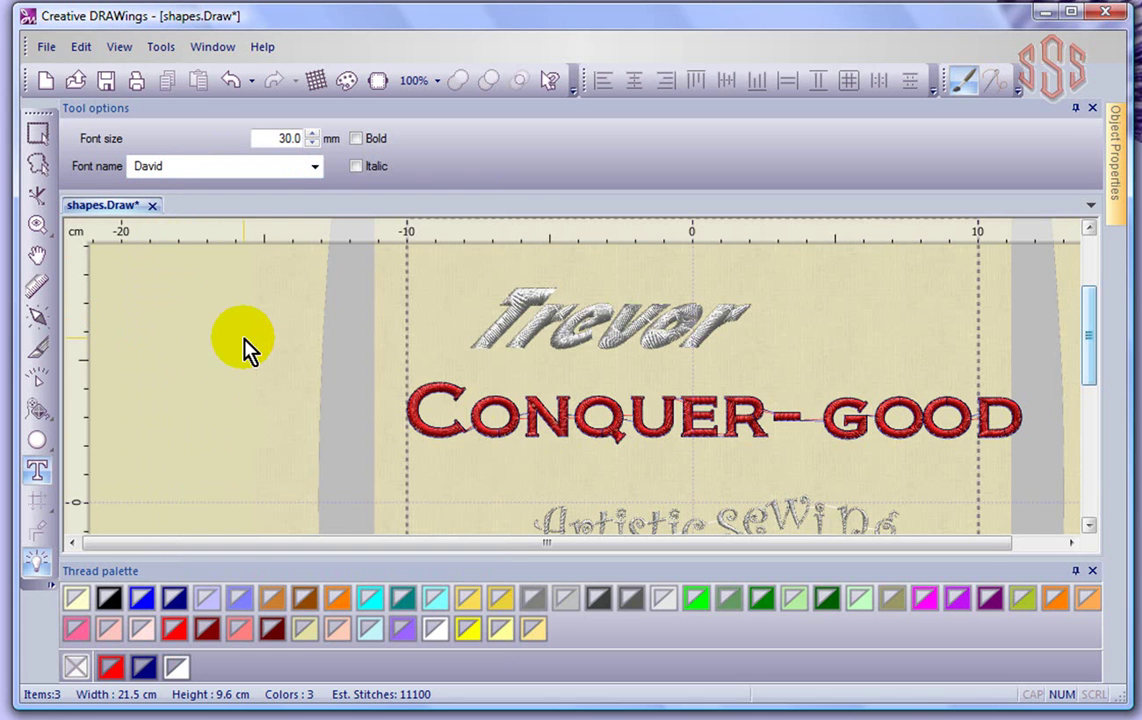
pyautogui.write('tREV')
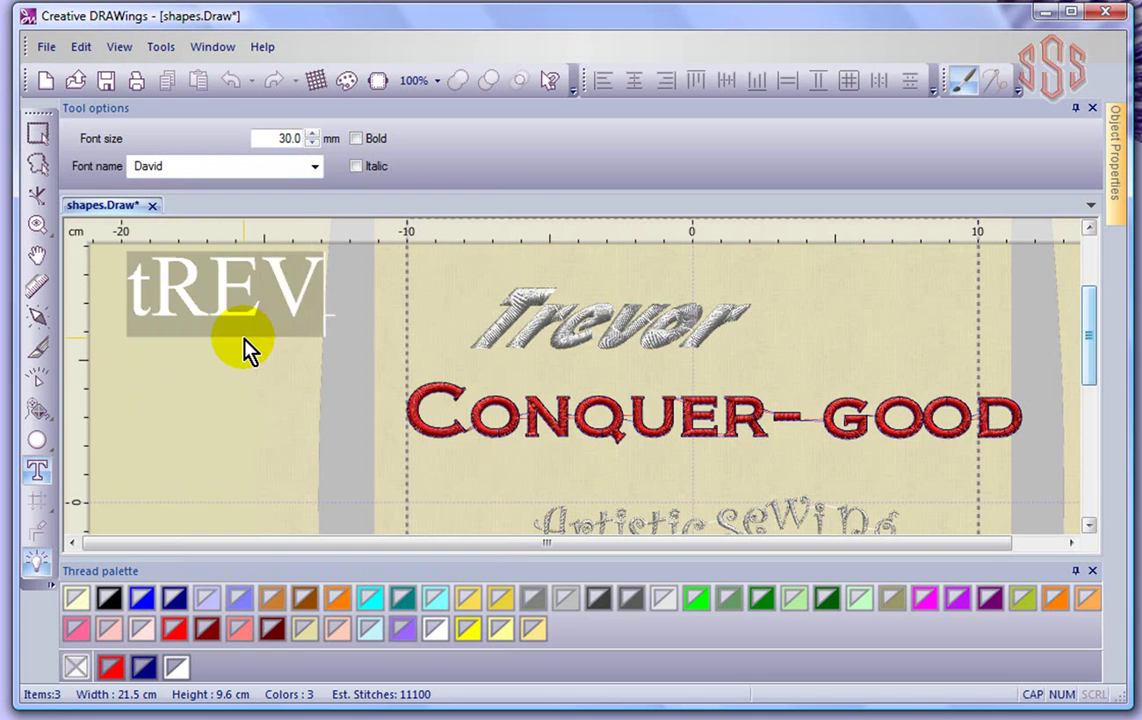
pyautogui.write('OR')
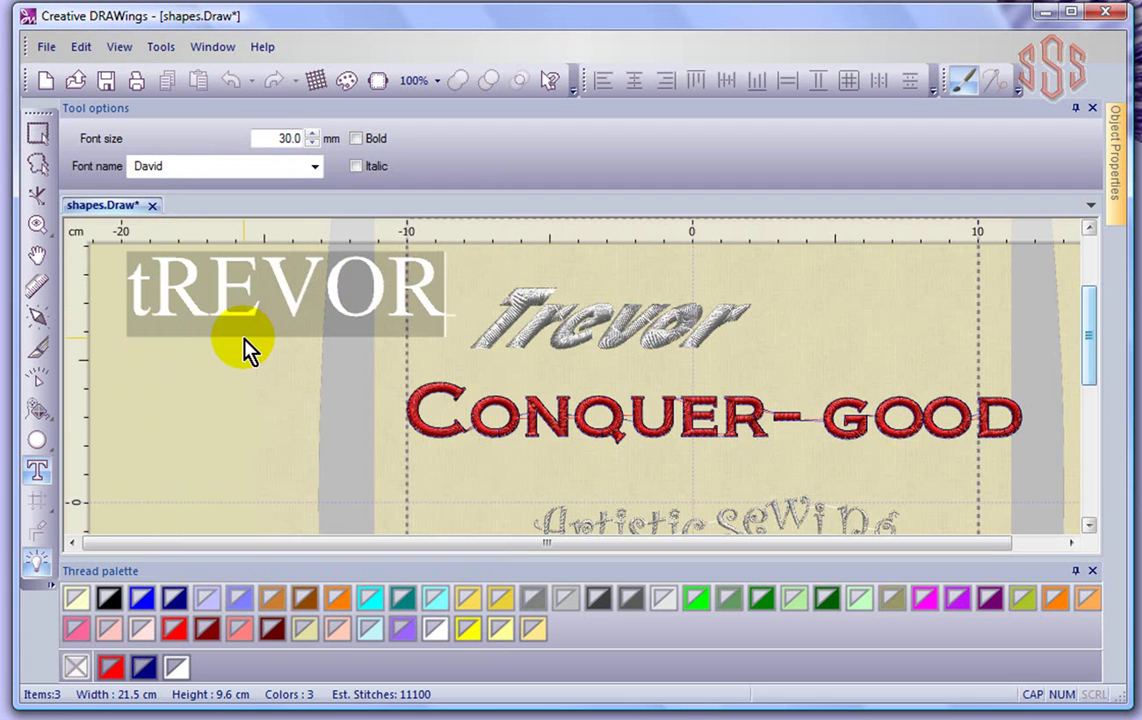
pyautogui.press('BackSpace')
pyautogui.press('BackSpace')
pyautogui.press('BackSpace')
pyautogui.press('BackSpace')
pyautogui.press('BackSpace')
pyautogui.press('BackSpace')
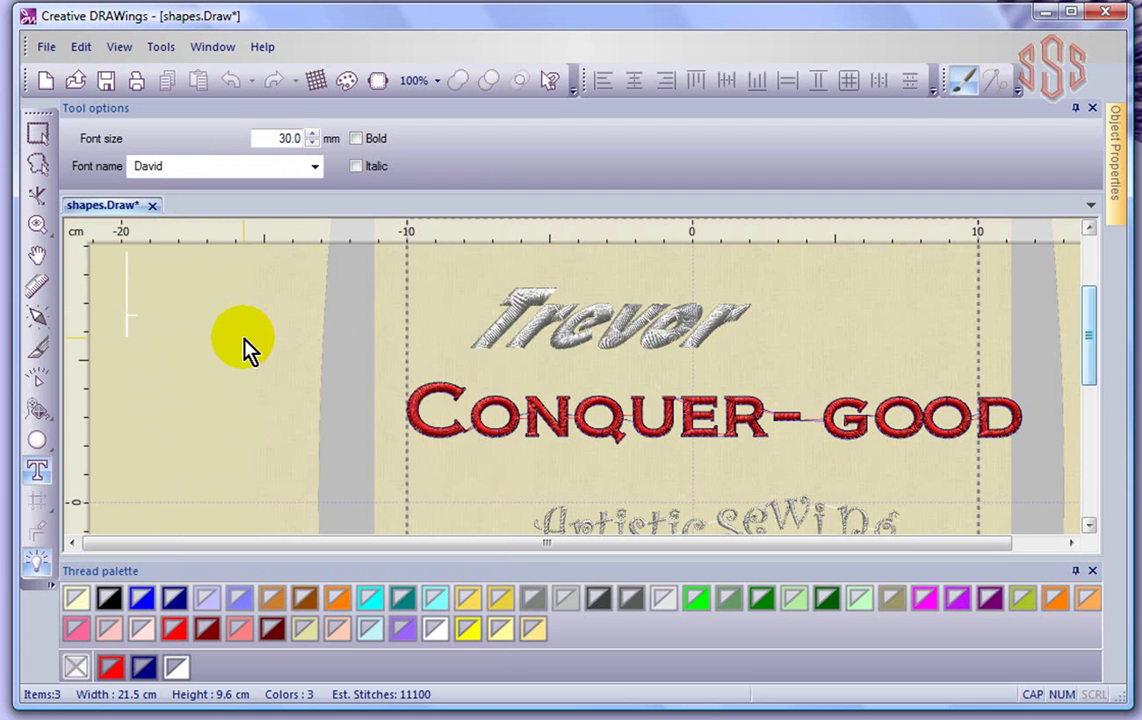
pyautogui.press('capslock')
pyautogui.write('Tr')
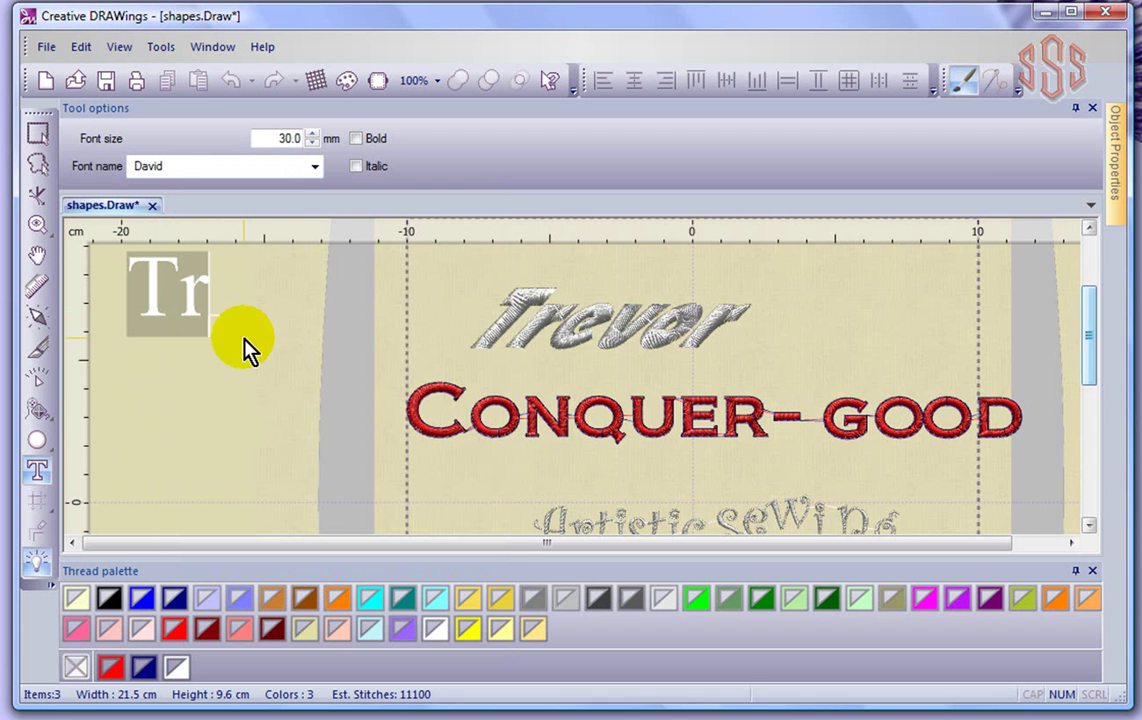
pyautogui.write('evor')
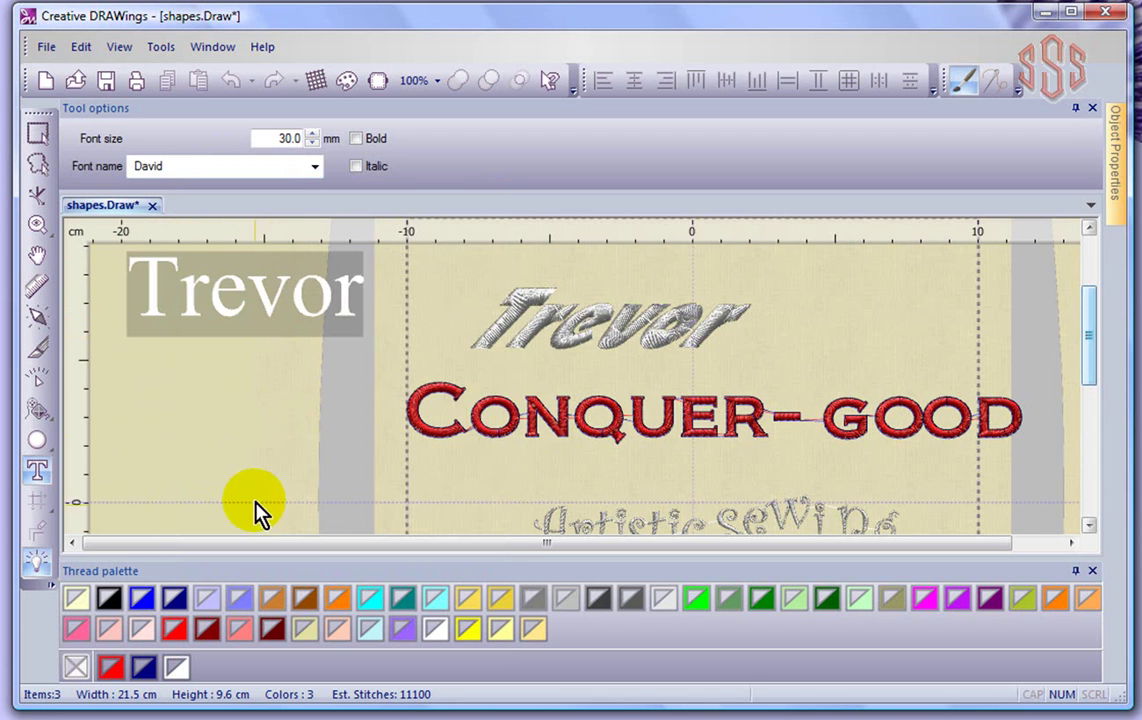
pyautogui.click(218, 390)
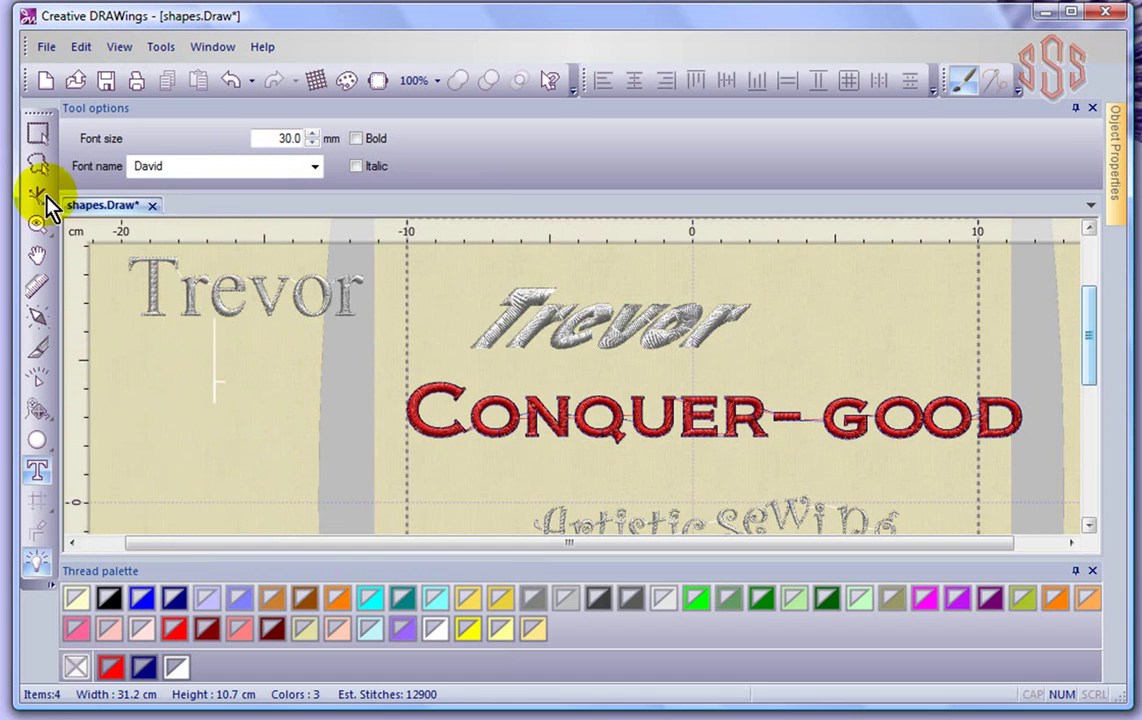
# - Move the David Trevor right of the slanted Trevor above GOOD, at x 64.06, y 58.88 mm
pyautogui.click(37, 133)
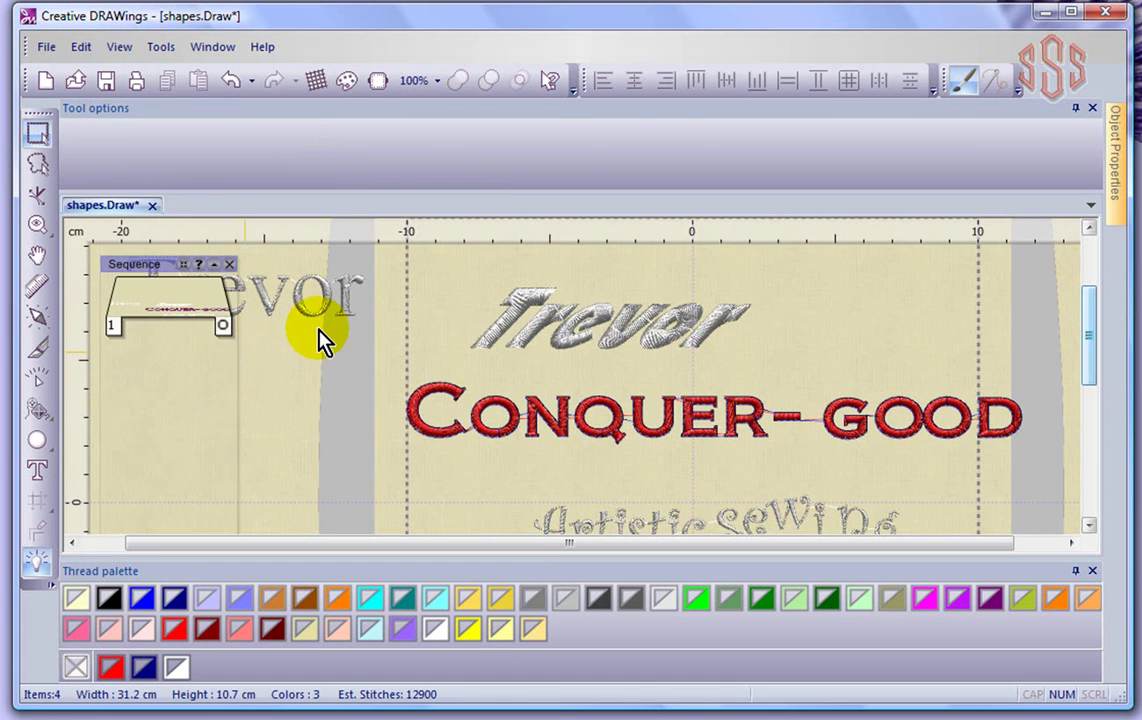
pyautogui.moveTo(310, 320); pyautogui.dragTo(856, 340)
pyautogui.scroll(2, 856, 340)
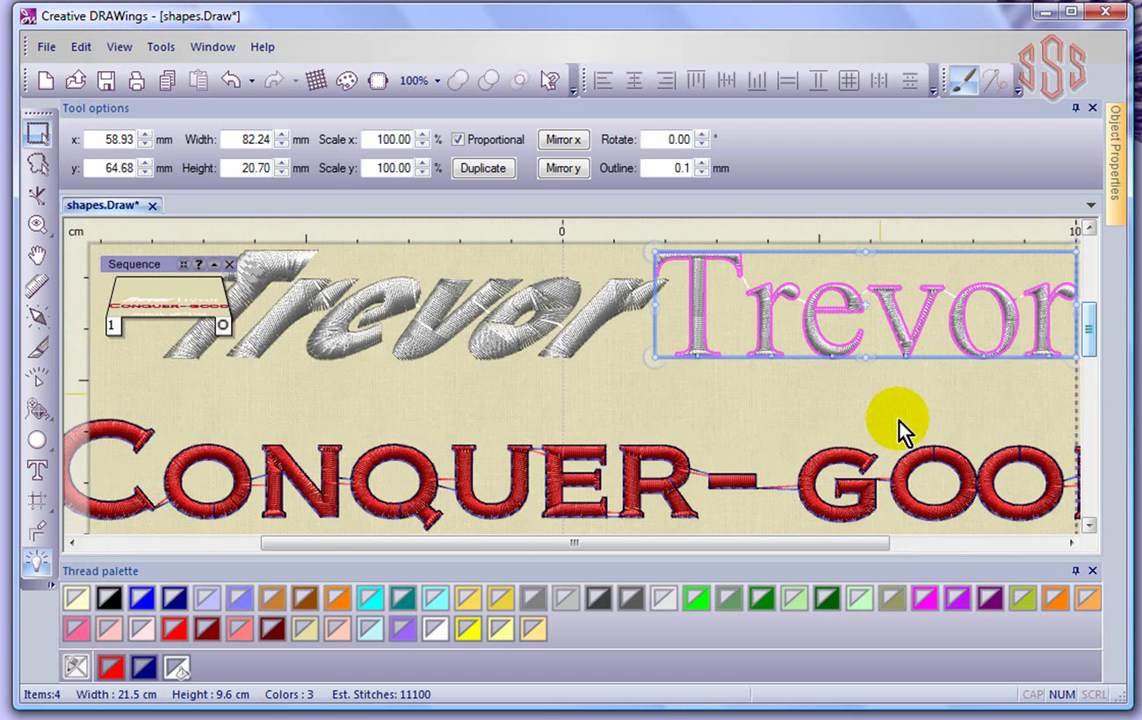
pyautogui.scroll(1, 844, 405)
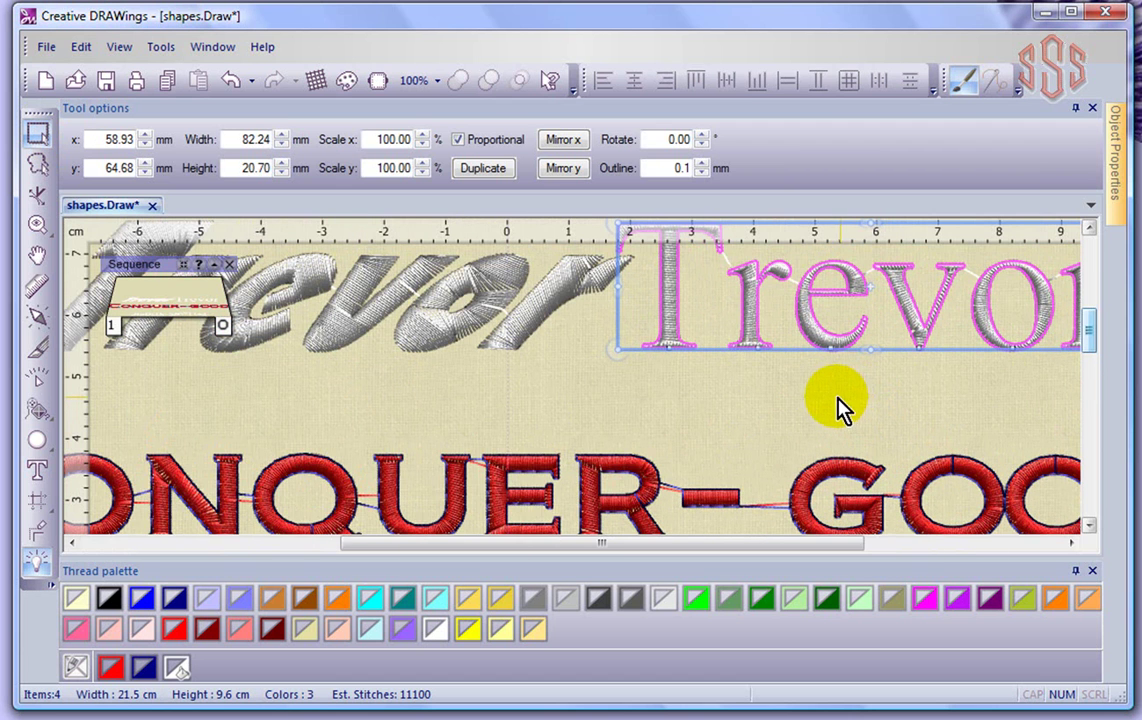
pyautogui.moveTo(850, 545); pyautogui.dragTo(962, 551)
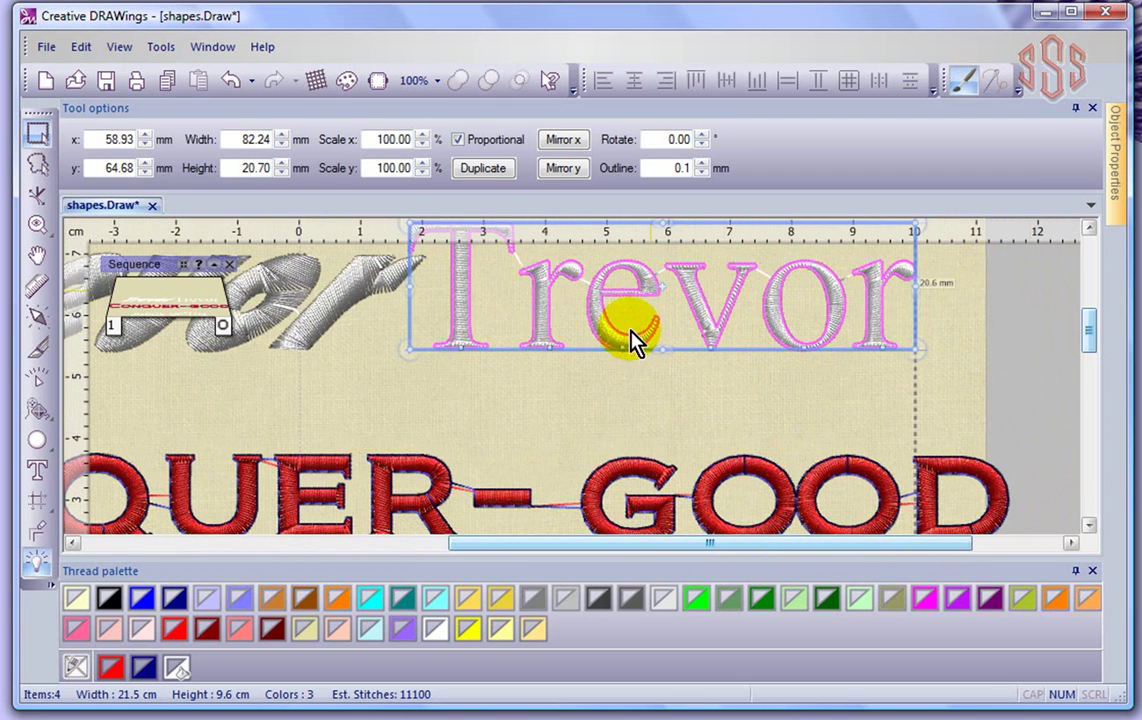
pyautogui.moveTo(601, 313); pyautogui.dragTo(631, 348)
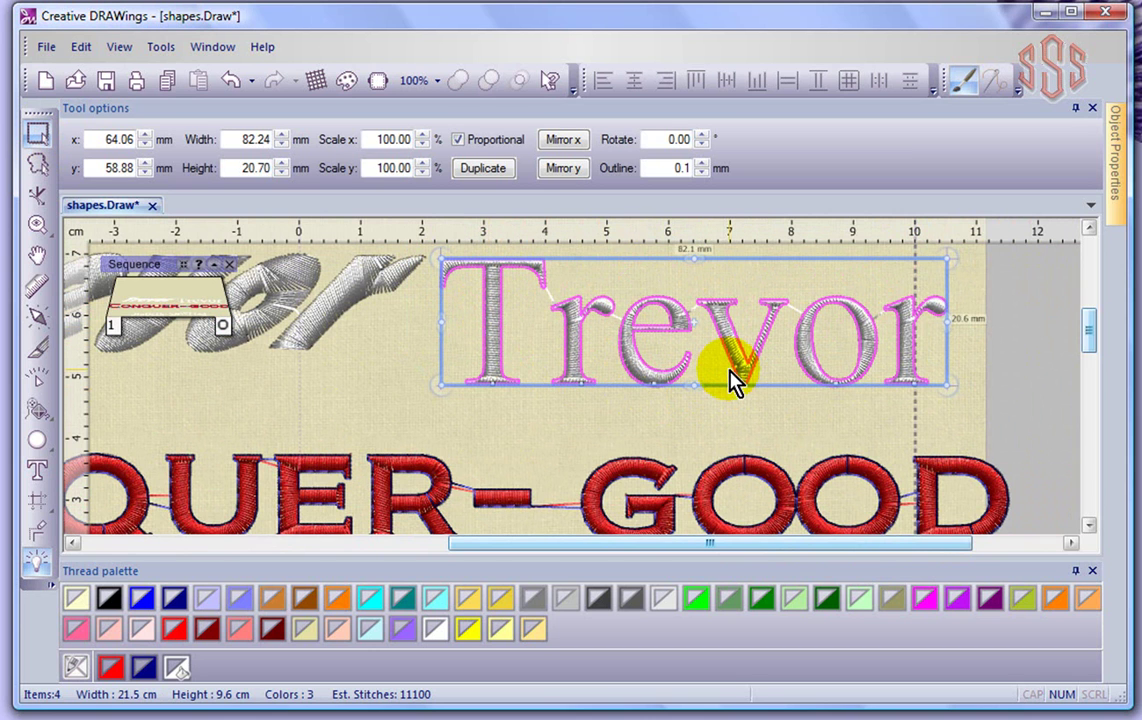
pyautogui.click(37, 196)
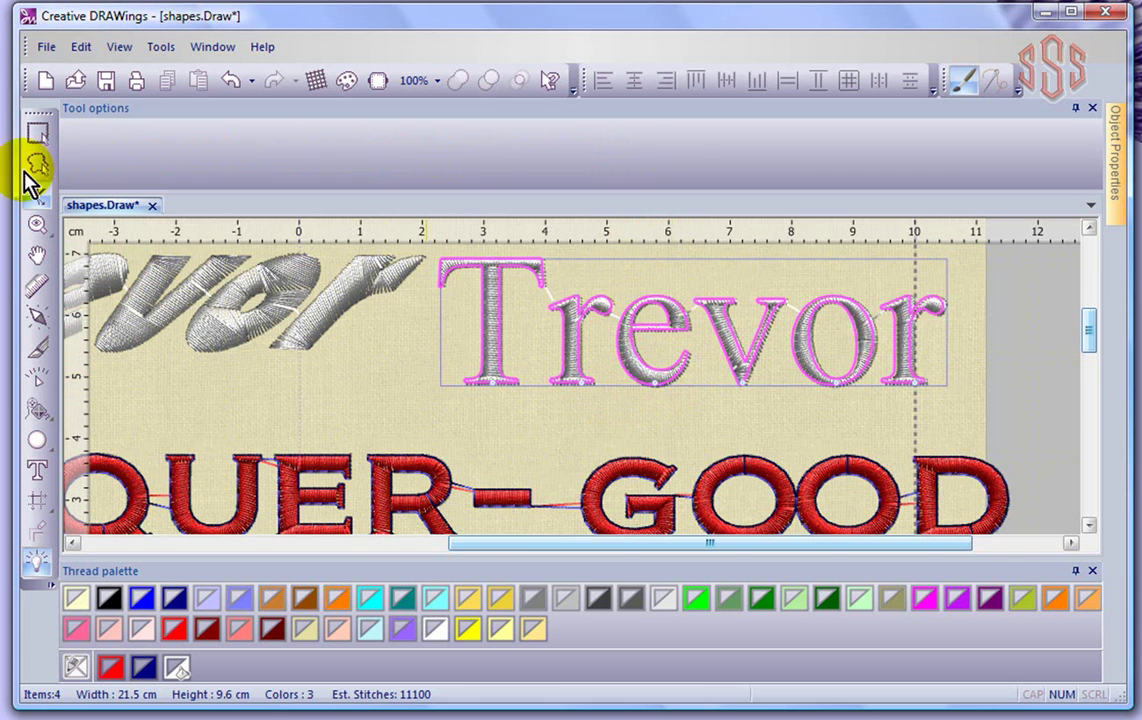
# - Convert the name lettering into editable curve outlines with Convert to curves
pyautogui.click(38, 140)
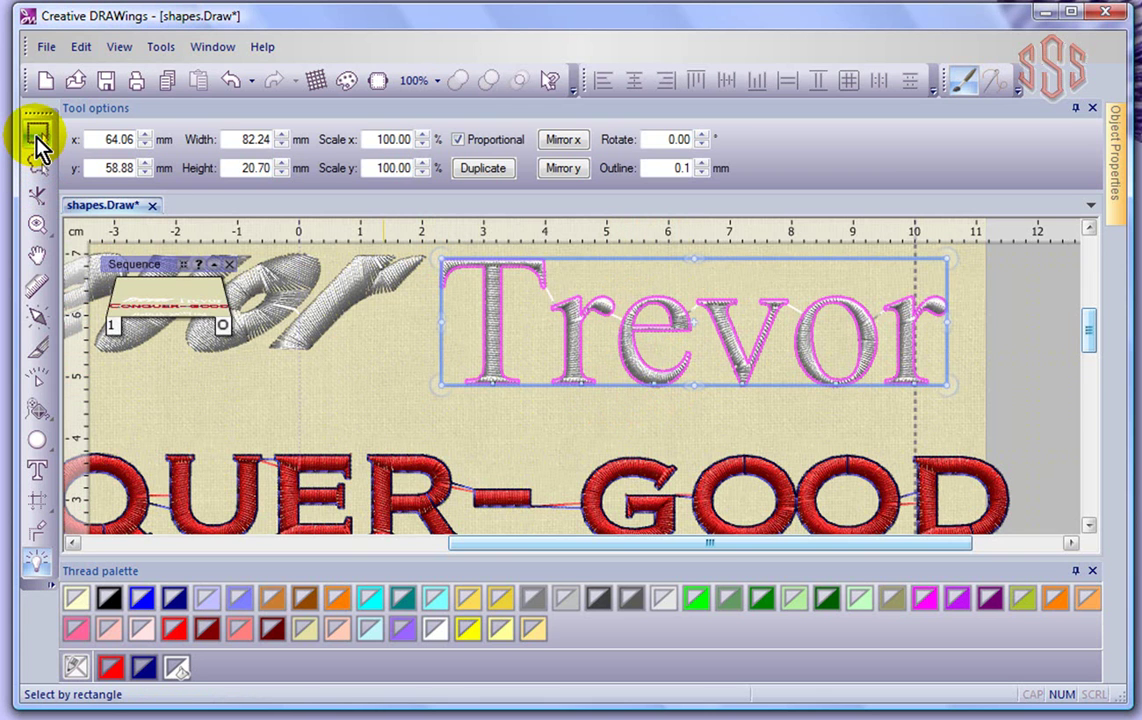
pyautogui.rightClick(630, 362)
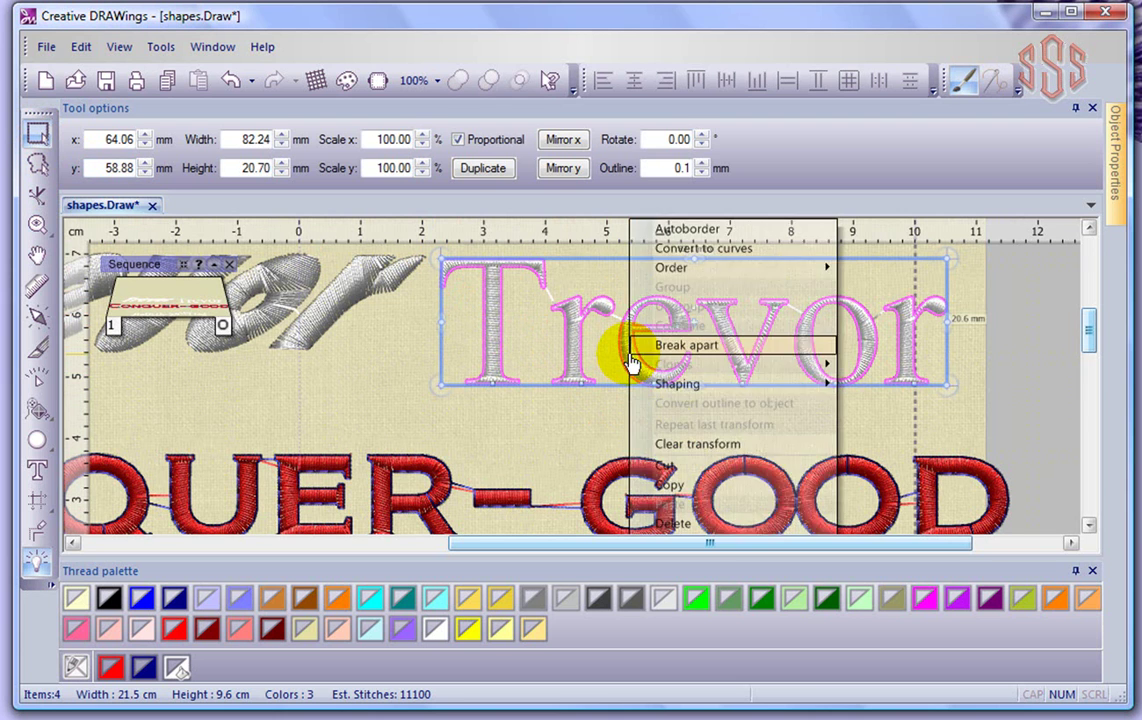
pyautogui.click(716, 257)
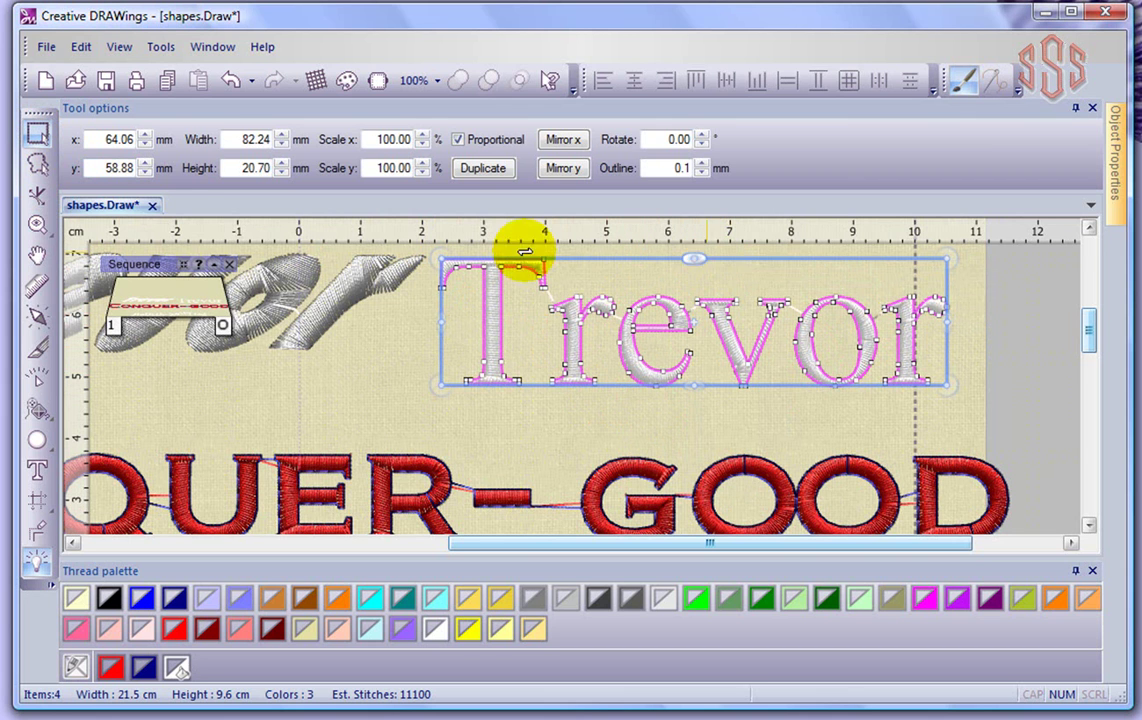
# - Using Edit nodes, pull the e's lower-left outline down-left and bend its inner curve up-right
pyautogui.click(37, 197)
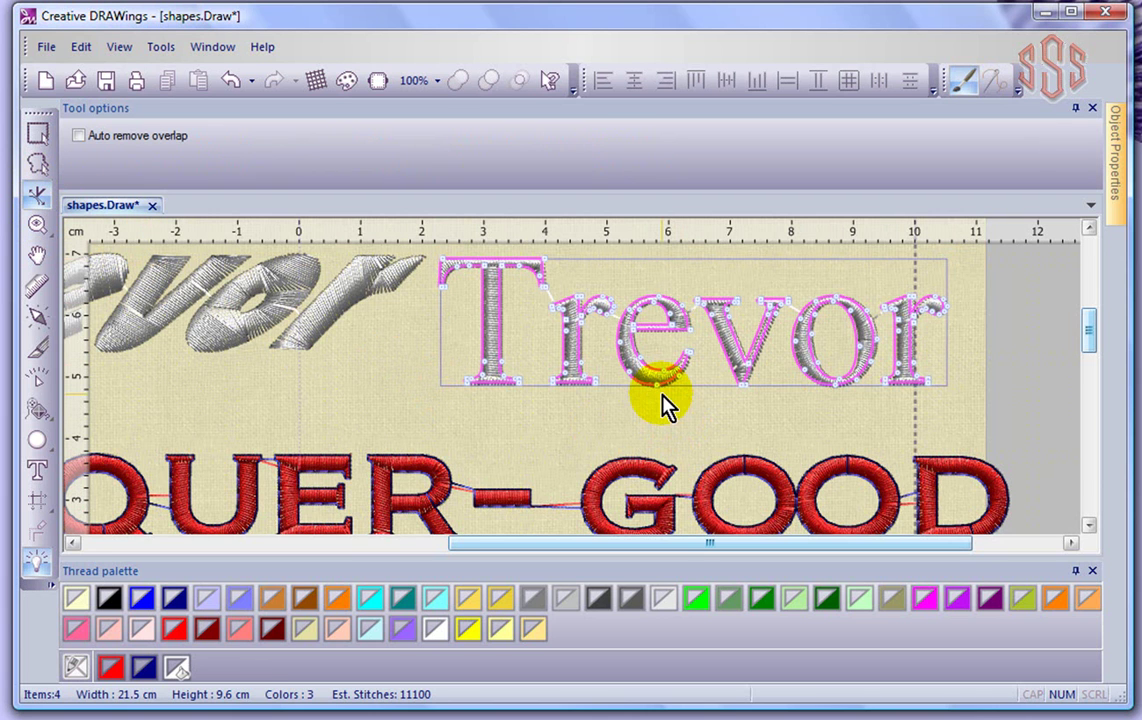
pyautogui.click(578, 382)
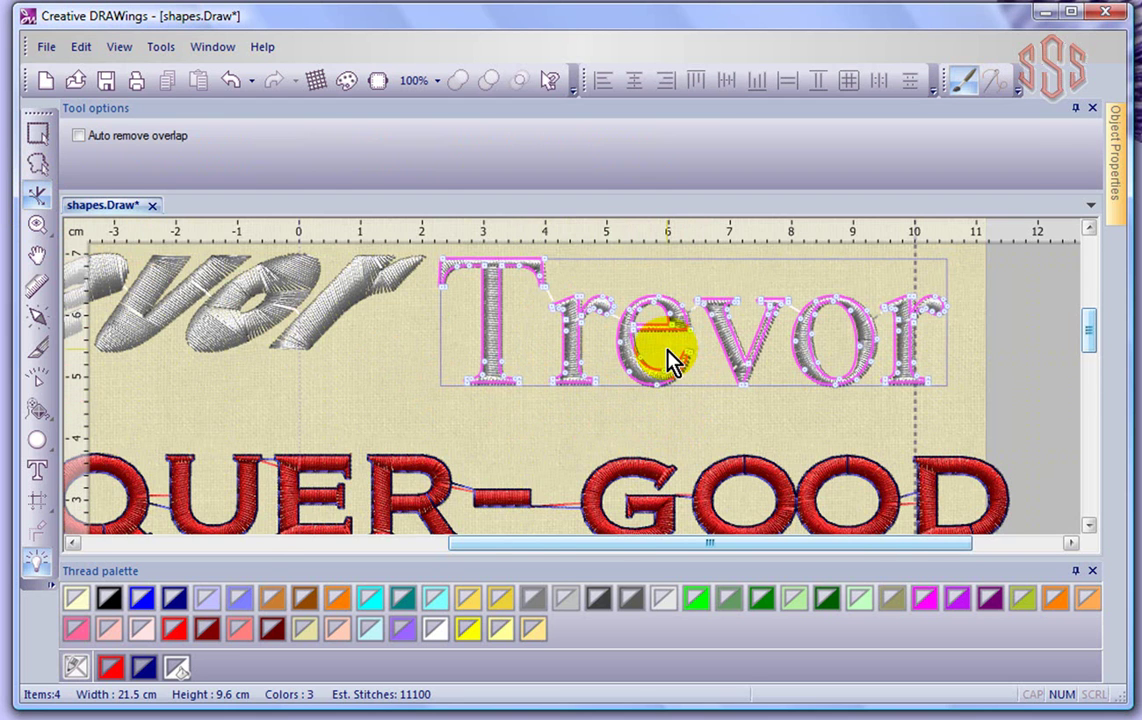
pyautogui.scroll(3, 668, 360)
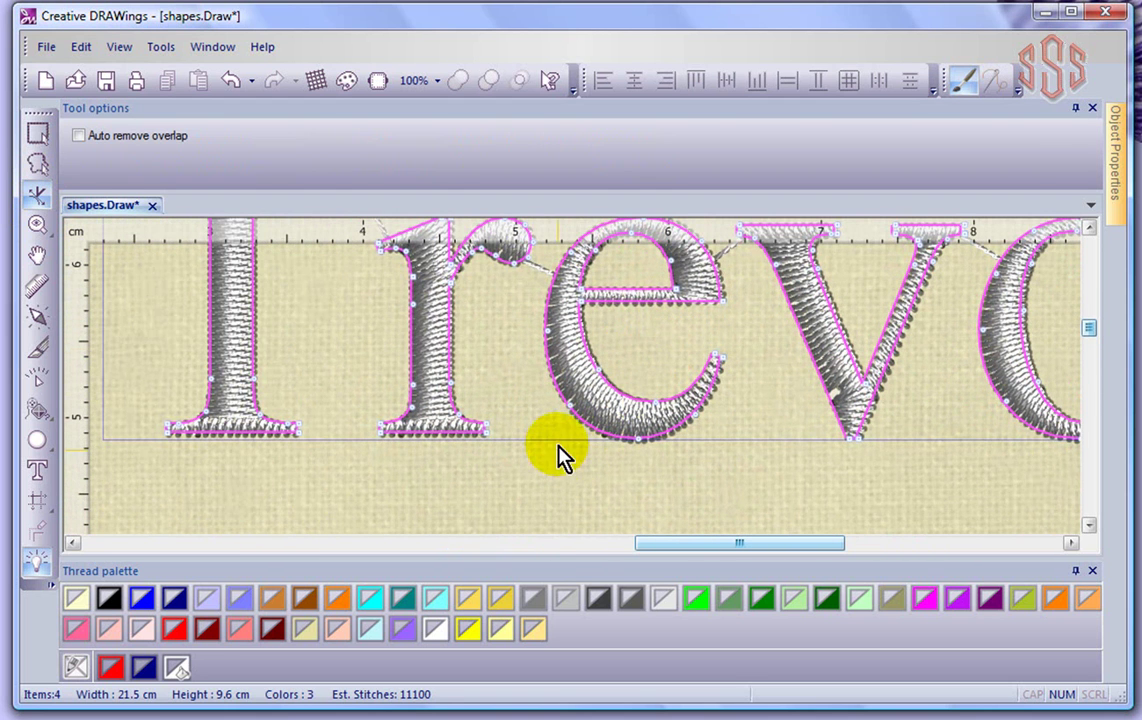
pyautogui.click(576, 410)
pyautogui.moveTo(576, 410); pyautogui.dragTo(556, 428)
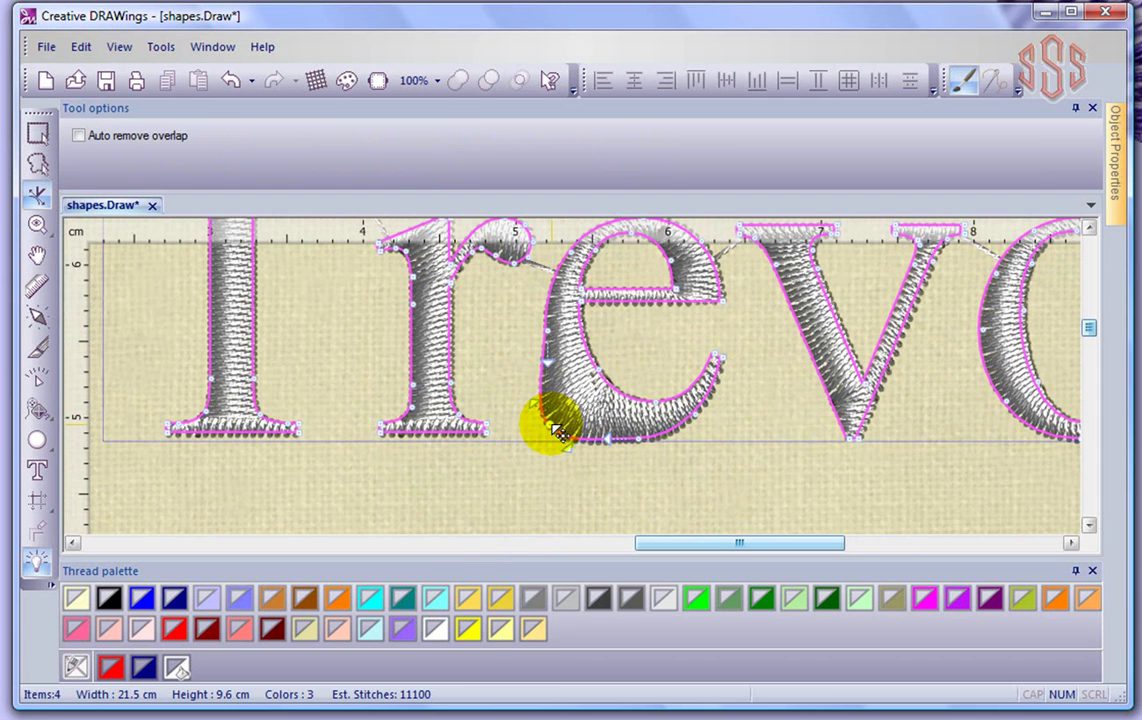
pyautogui.click(603, 379)
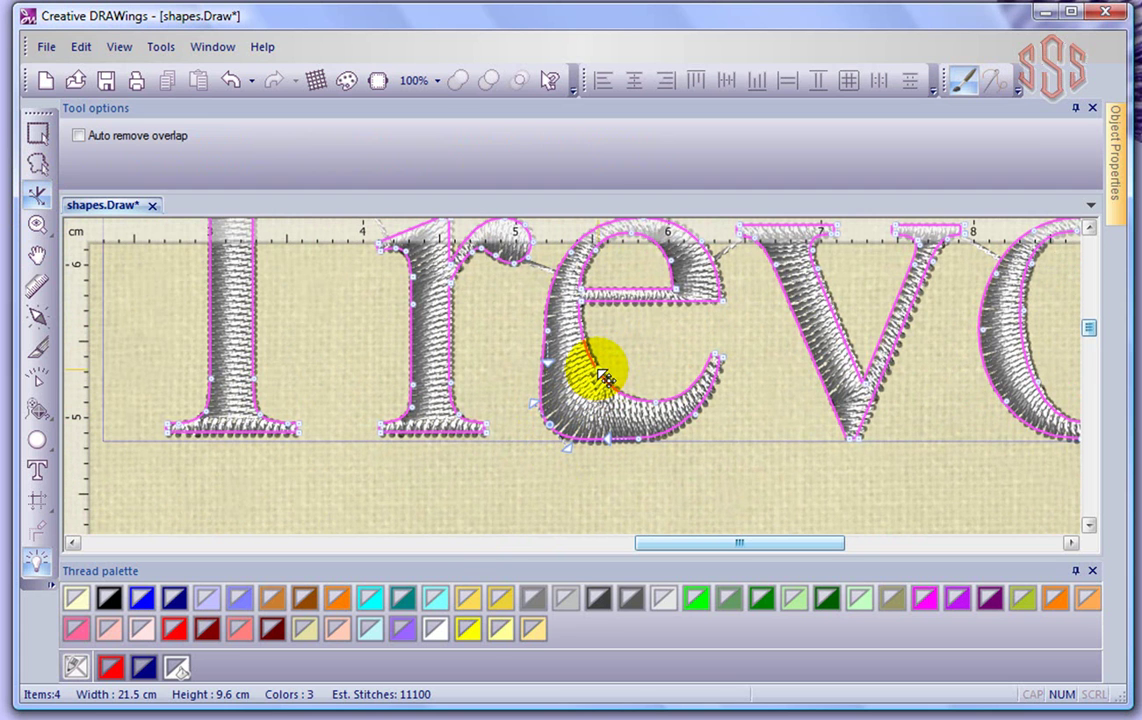
pyautogui.moveTo(603, 379); pyautogui.dragTo(632, 380)
# - Edit the e's tail outline: add a node, straighten a segment, and delete a node
pyautogui.rightClick(631, 381)
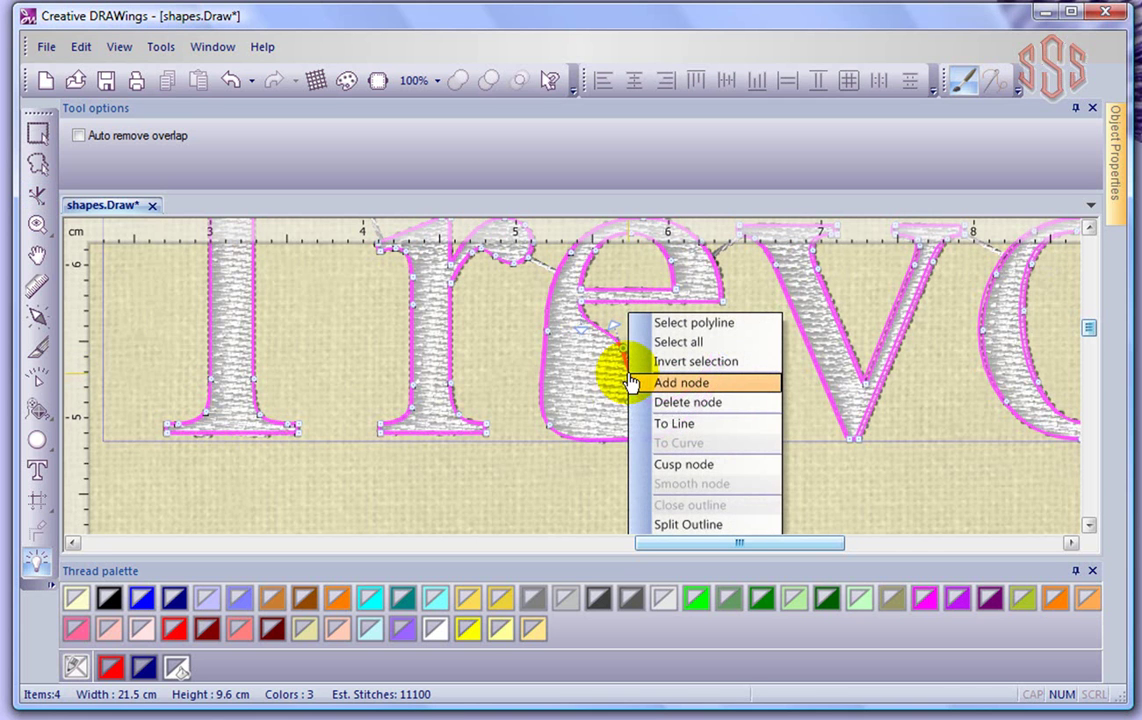
pyautogui.click(631, 382)
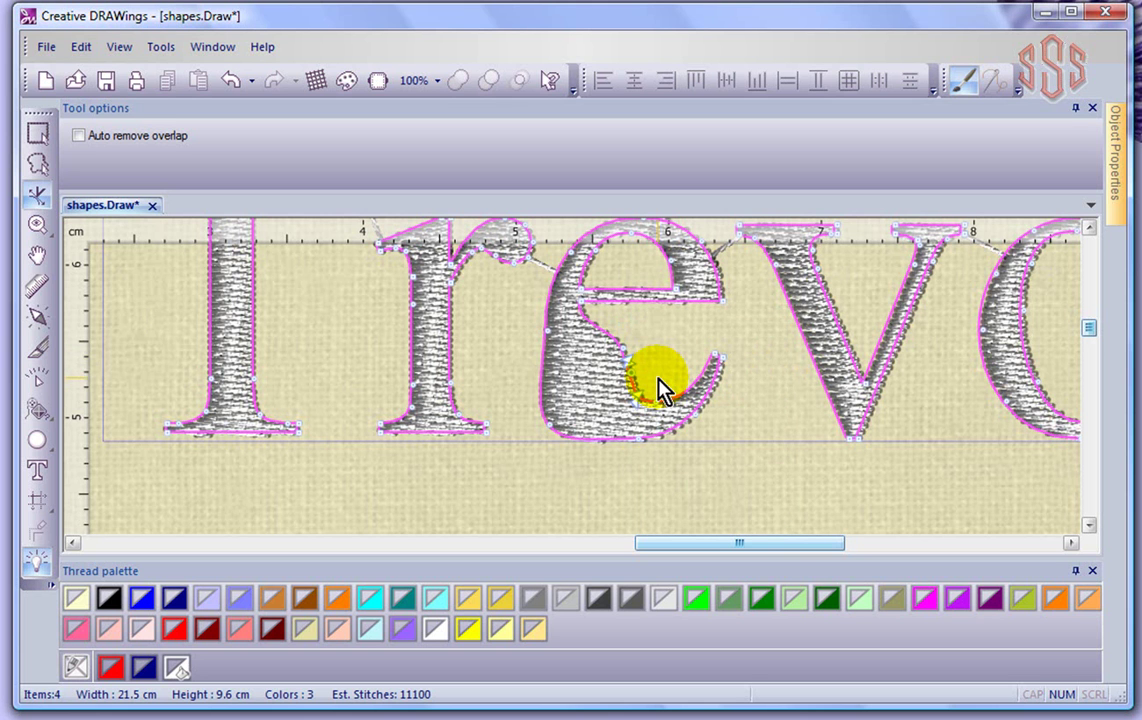
pyautogui.rightClick(550, 430)
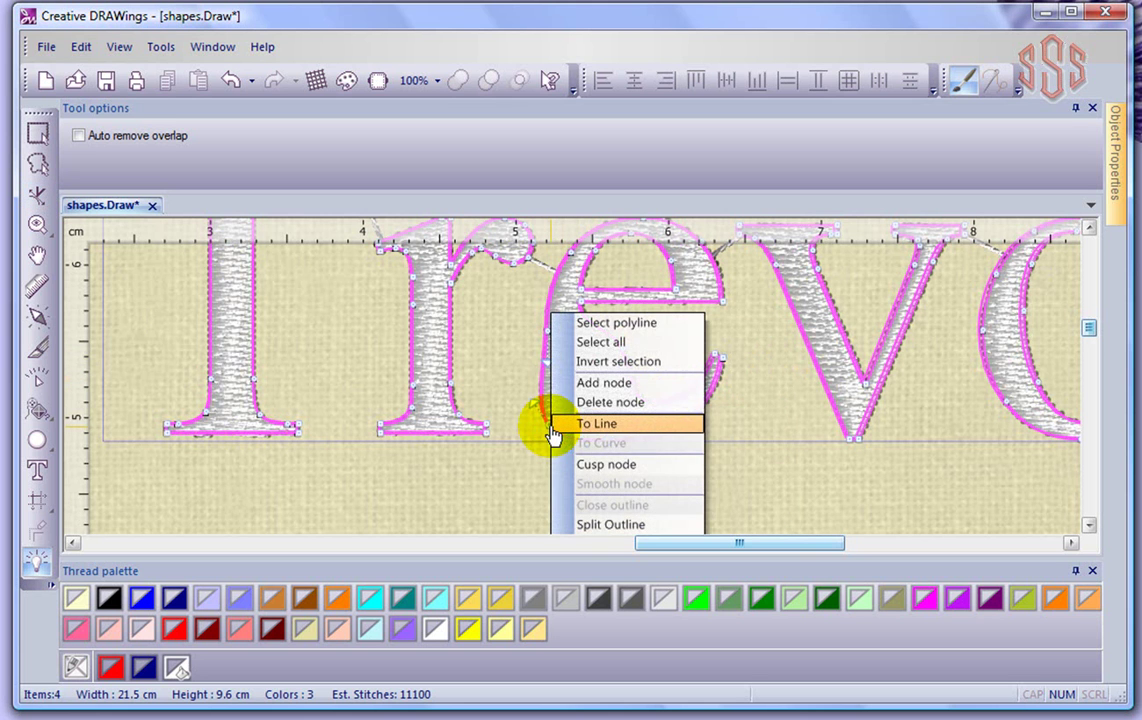
pyautogui.click(594, 427)
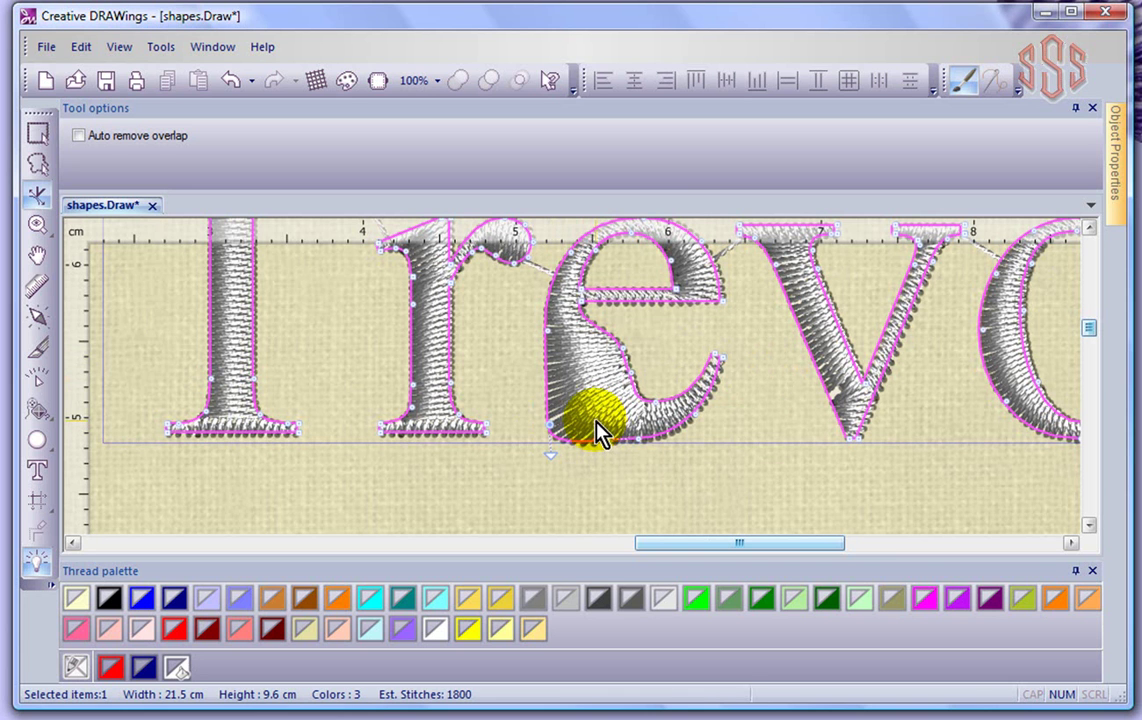
pyautogui.rightClick(557, 432)
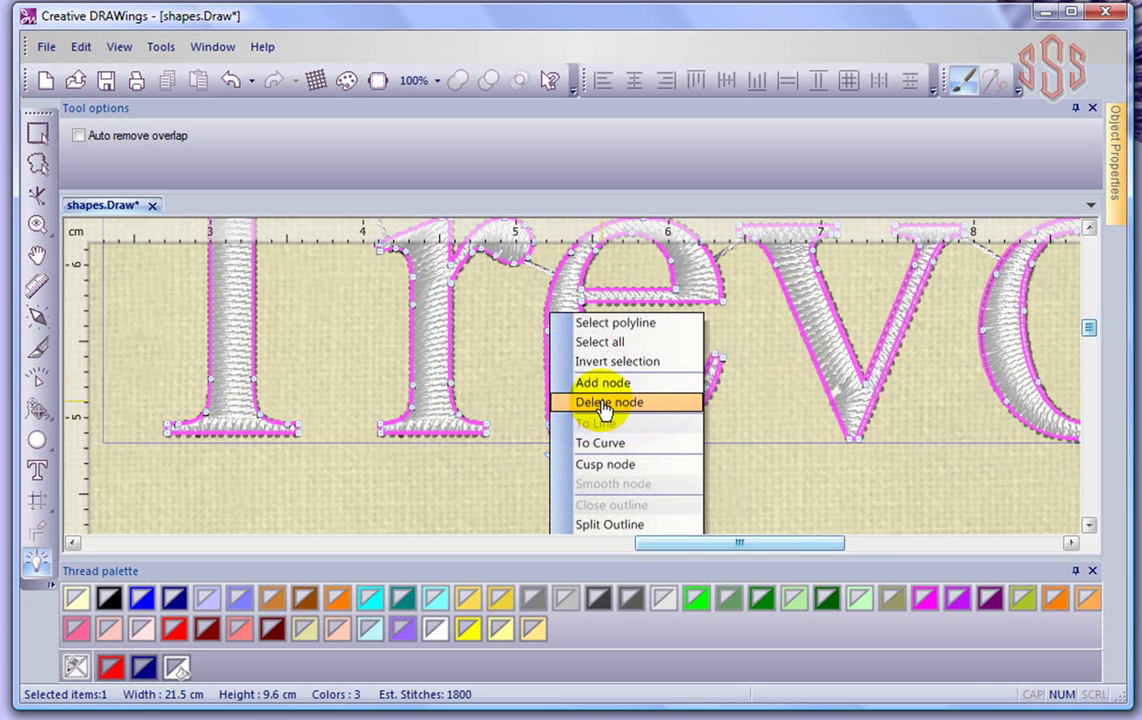
pyautogui.click(602, 401)
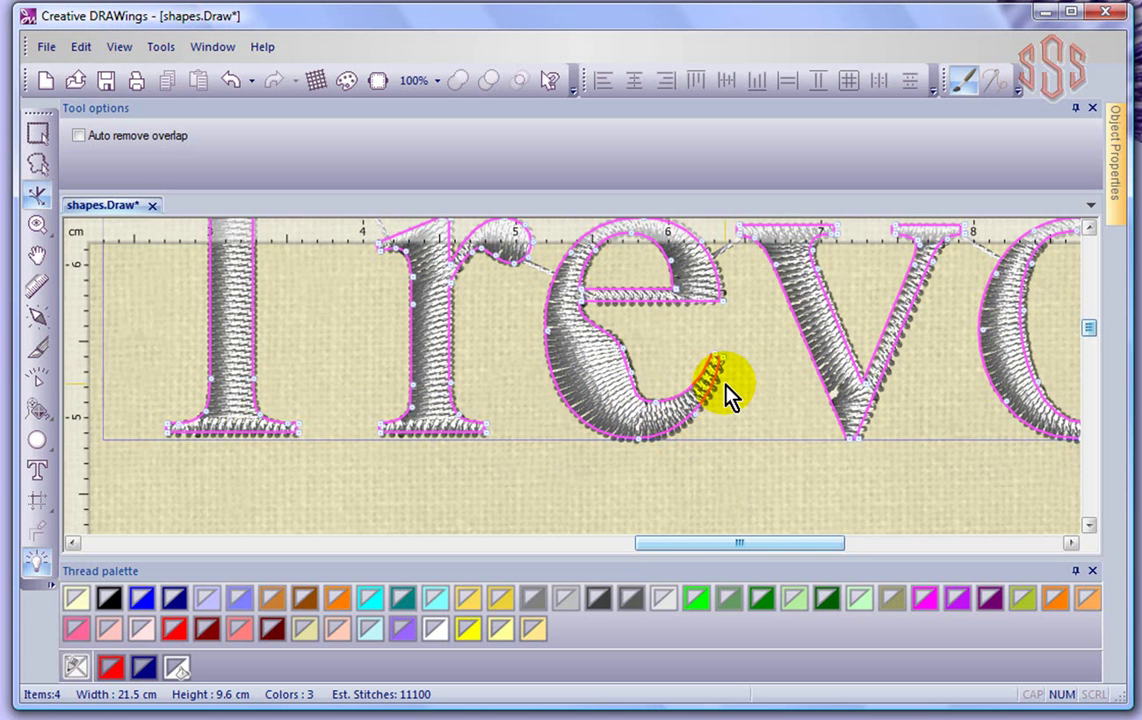
# - Set a new stitch direction across the e's tail, regenerating stitches at 11100
pyautogui.scroll(1, 725, 387)
pyautogui.scroll(1, 725, 386)
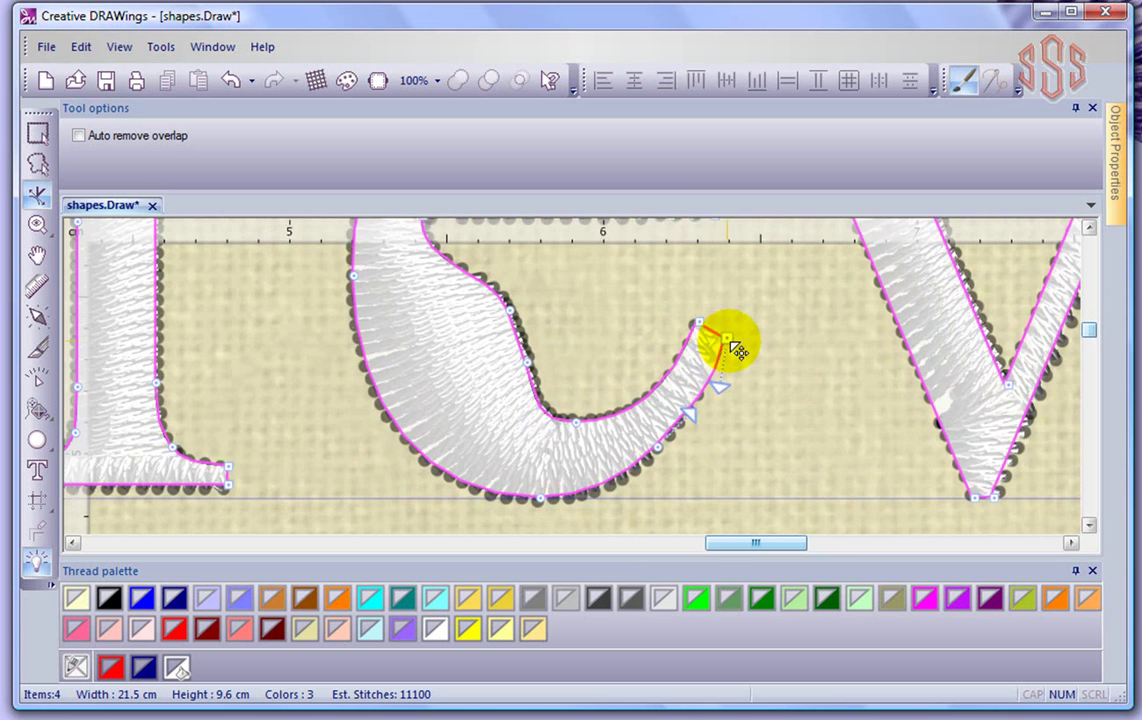
pyautogui.moveTo(695, 413)
pyautogui.mouseDown()
pyautogui.moveTo(735, 405)
pyautogui.moveTo(726, 400)
pyautogui.moveTo(632, 500)
pyautogui.moveTo(665, 465)
pyautogui.mouseUp()
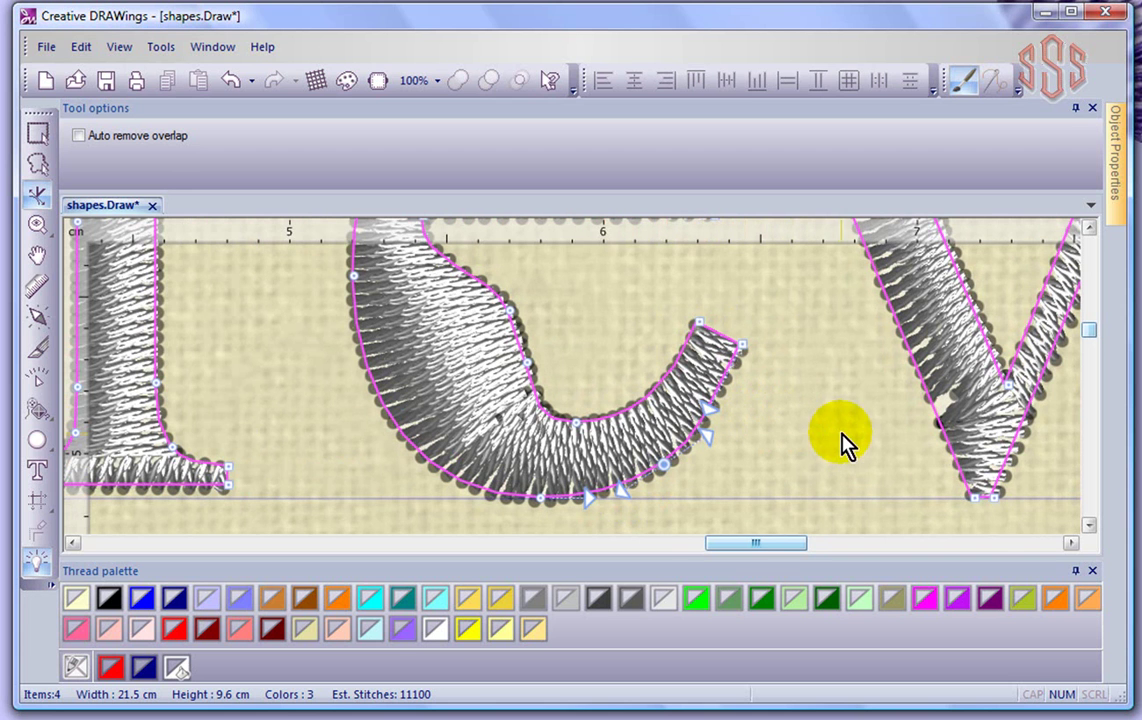
pyautogui.scroll(-3, 835, 435)
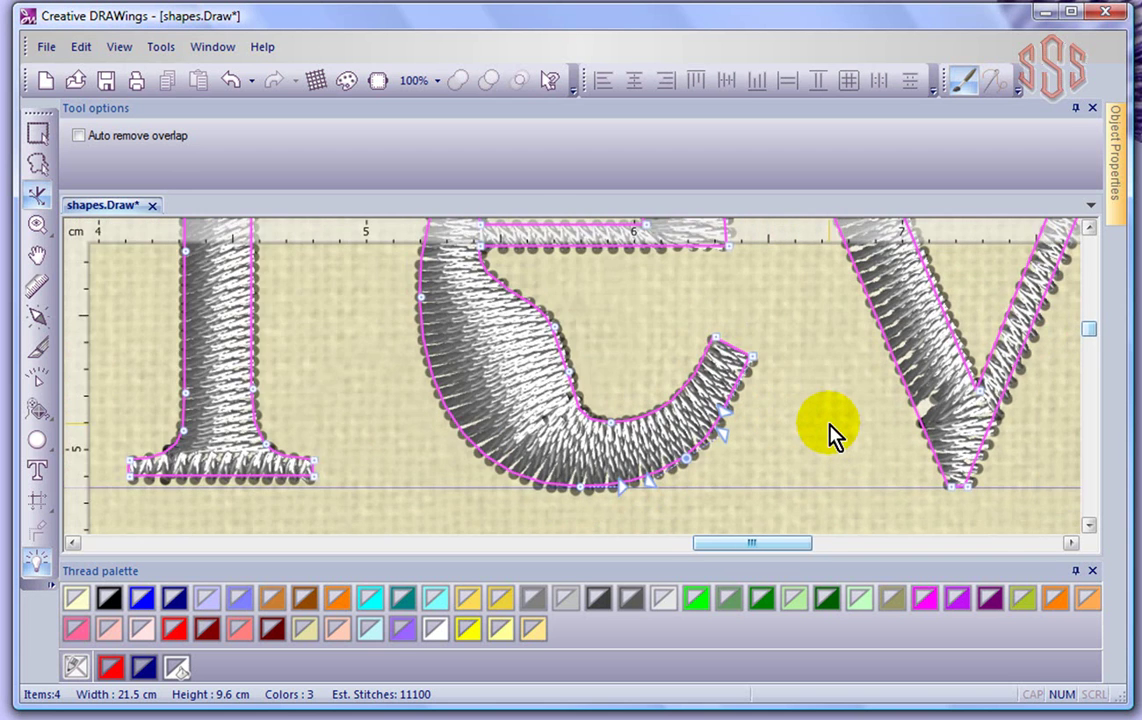
pyautogui.scroll(4, 918, 432)
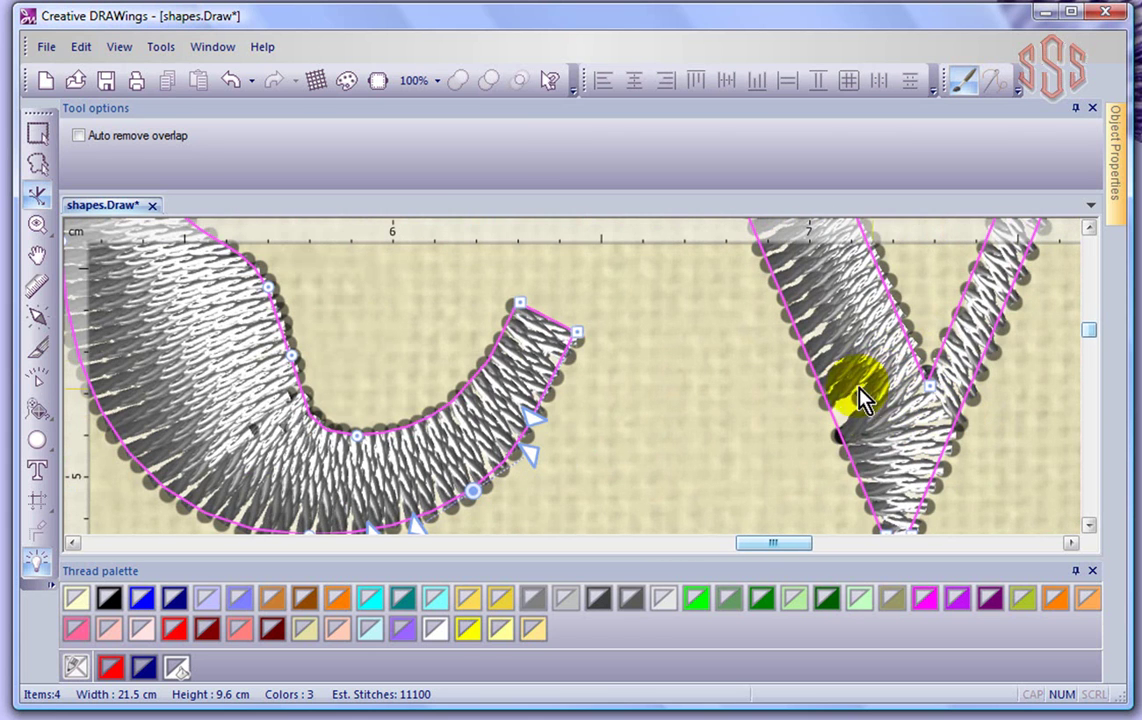
# - Draw a horizontal stitch direction across the v, raising the estimate to 12900 stitches
pyautogui.click(37, 317)
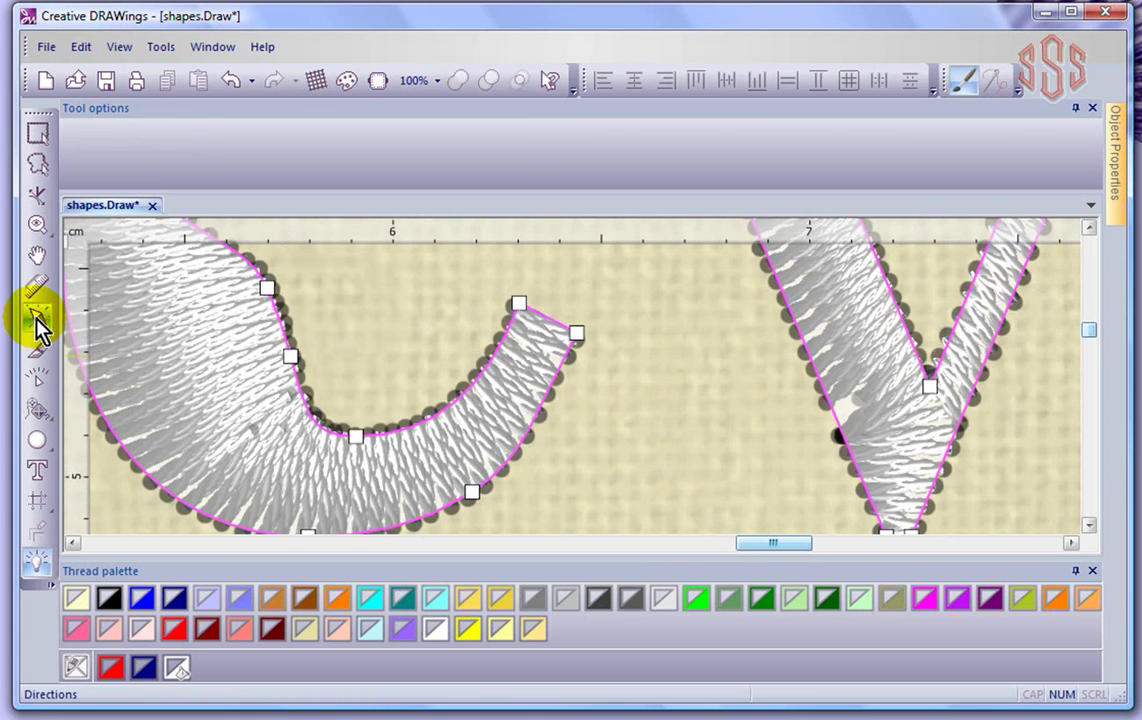
pyautogui.click(827, 405)
pyautogui.moveTo(822, 405); pyautogui.dragTo(962, 400)
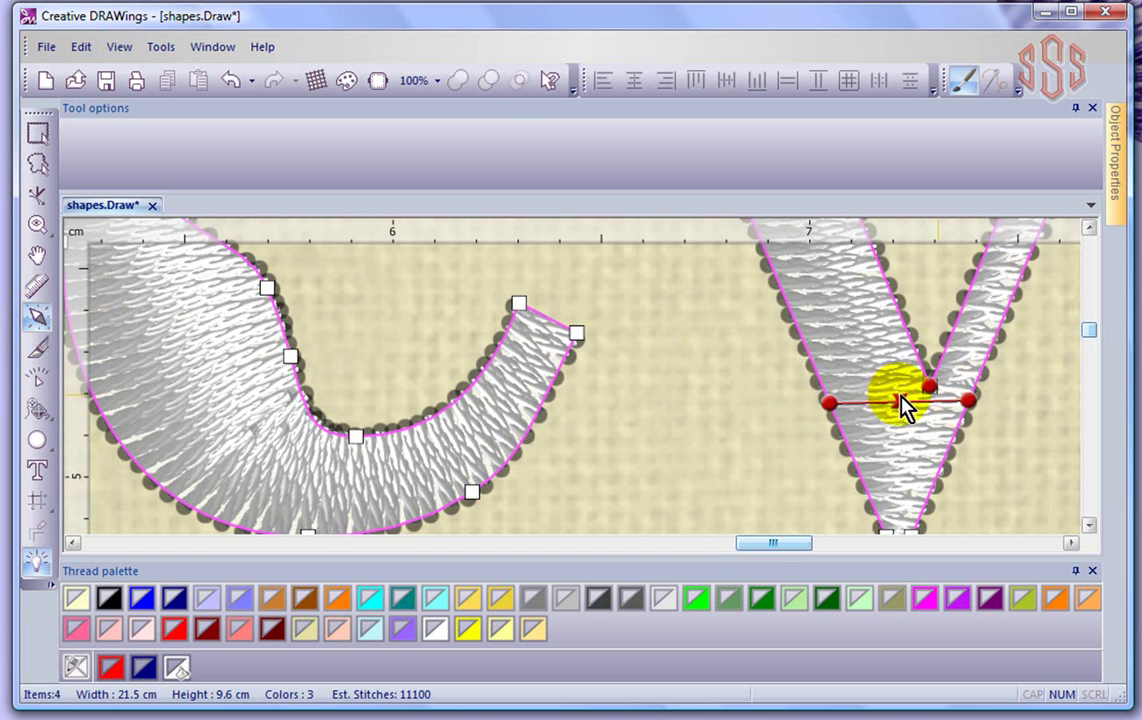
pyautogui.scroll(-2, 712, 435)
pyautogui.scroll(-3, 712, 435)
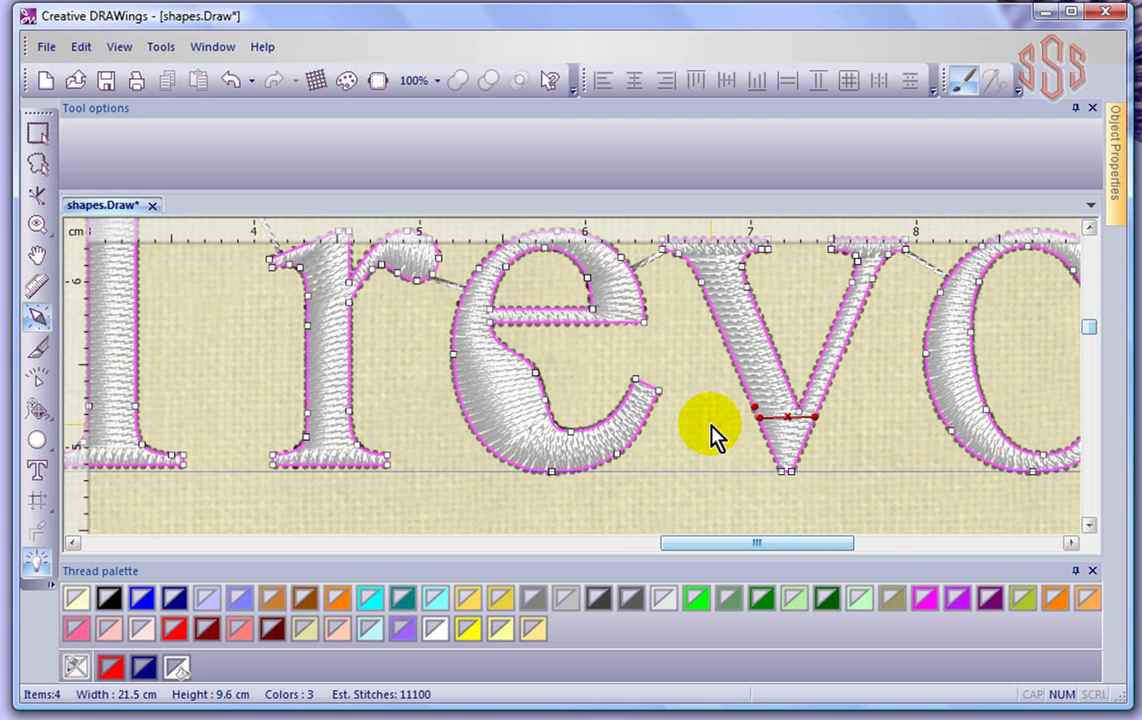
# - Return to Rectangle select, clear the selection, and select the name lettering
pyautogui.click(28, 140)
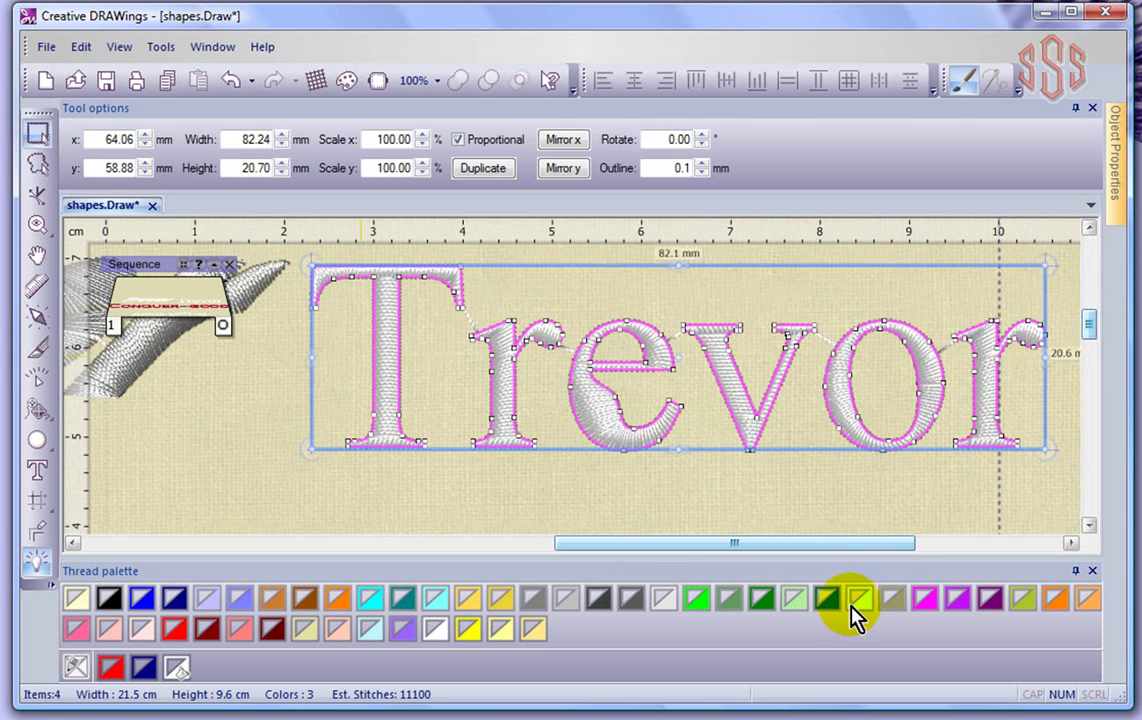
pyautogui.click(743, 487)
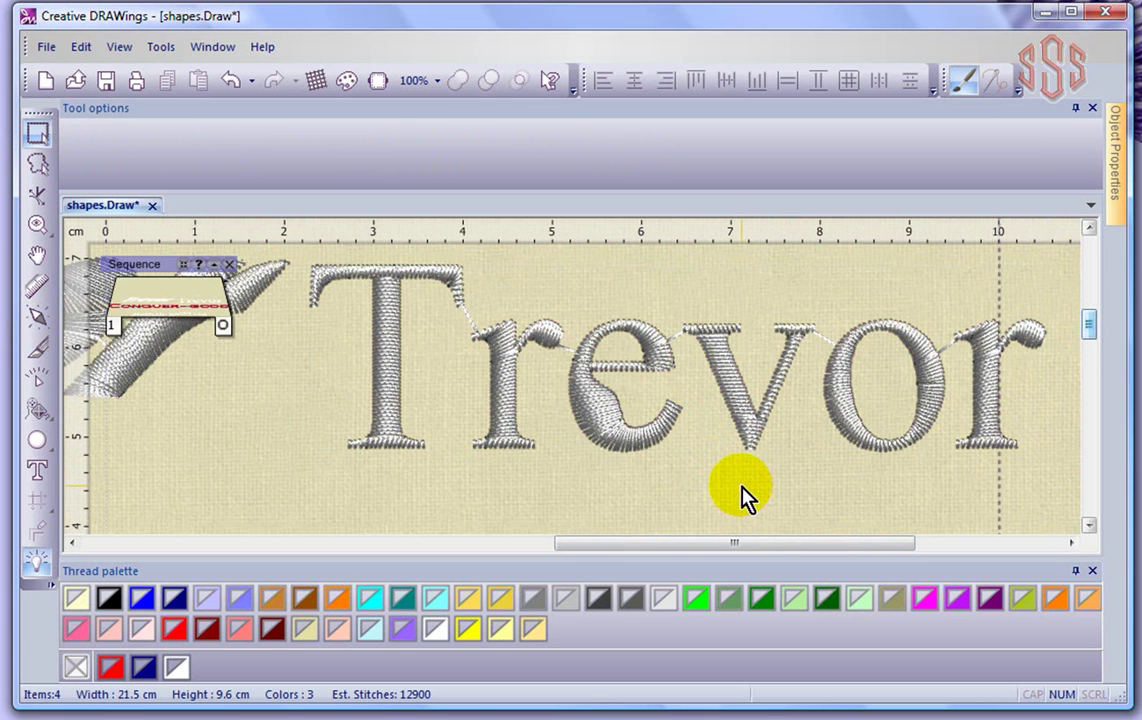
pyautogui.click(722, 381)
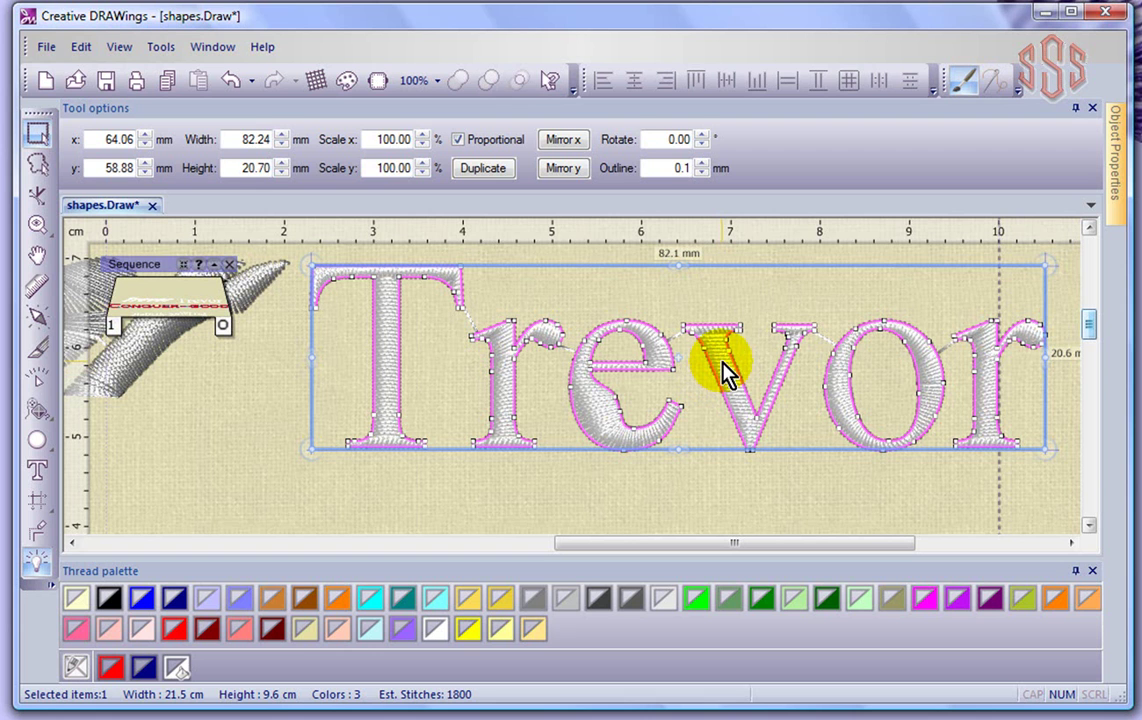
# - Break the name lettering apart into separate letter objects and check each letter
pyautogui.rightClick(724, 373)
pyautogui.moveTo(724, 373)
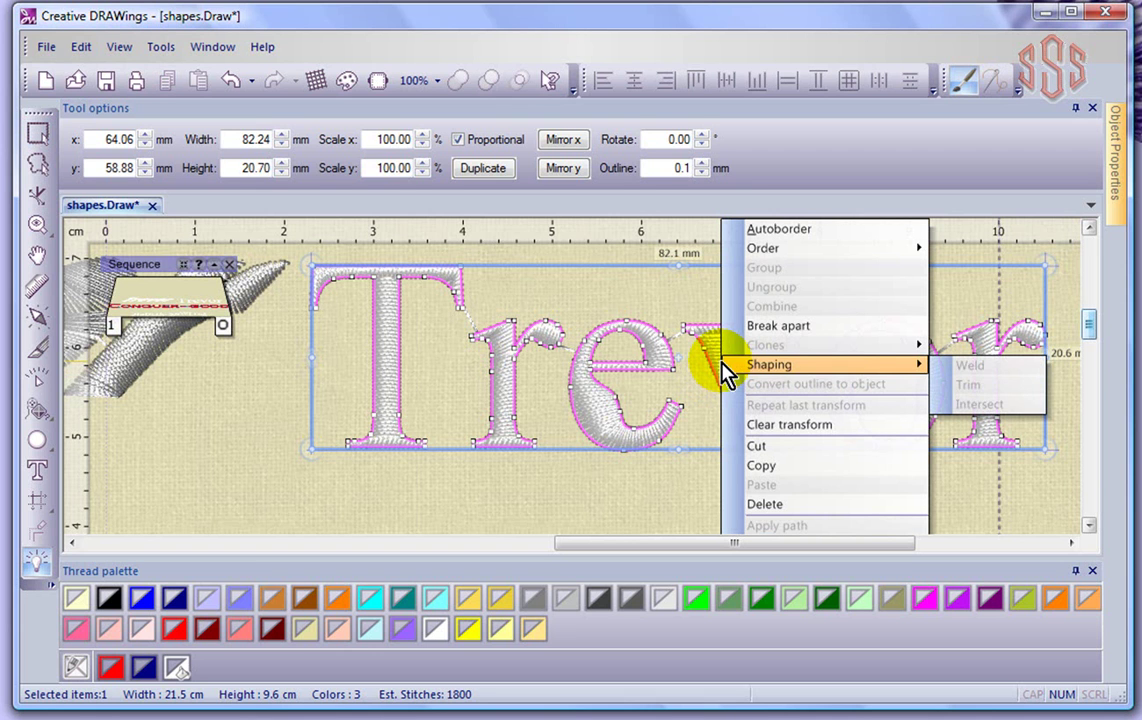
pyautogui.click(806, 333)
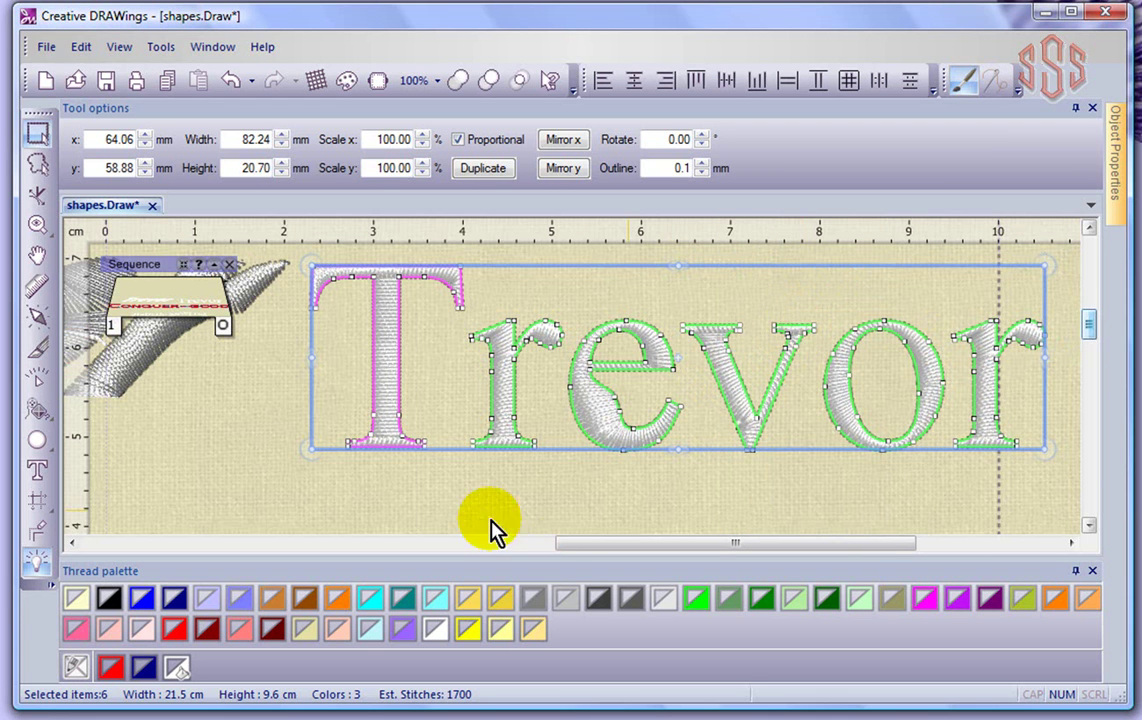
pyautogui.click(413, 497)
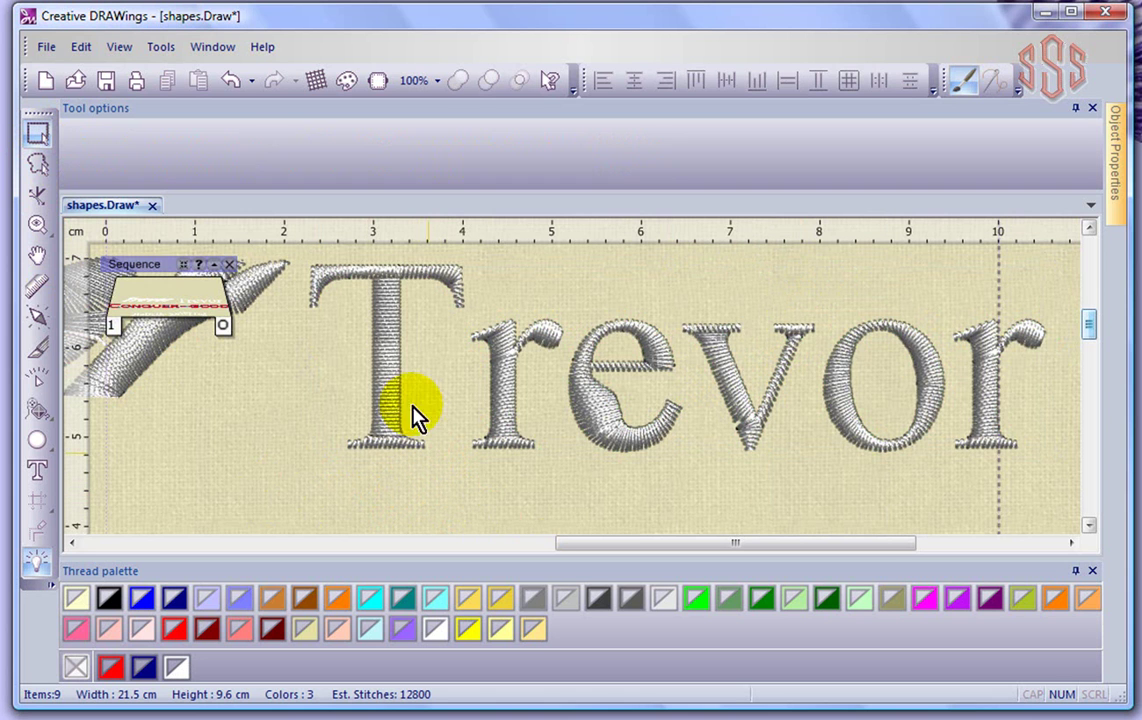
pyautogui.click(385, 358)
pyautogui.click(505, 395)
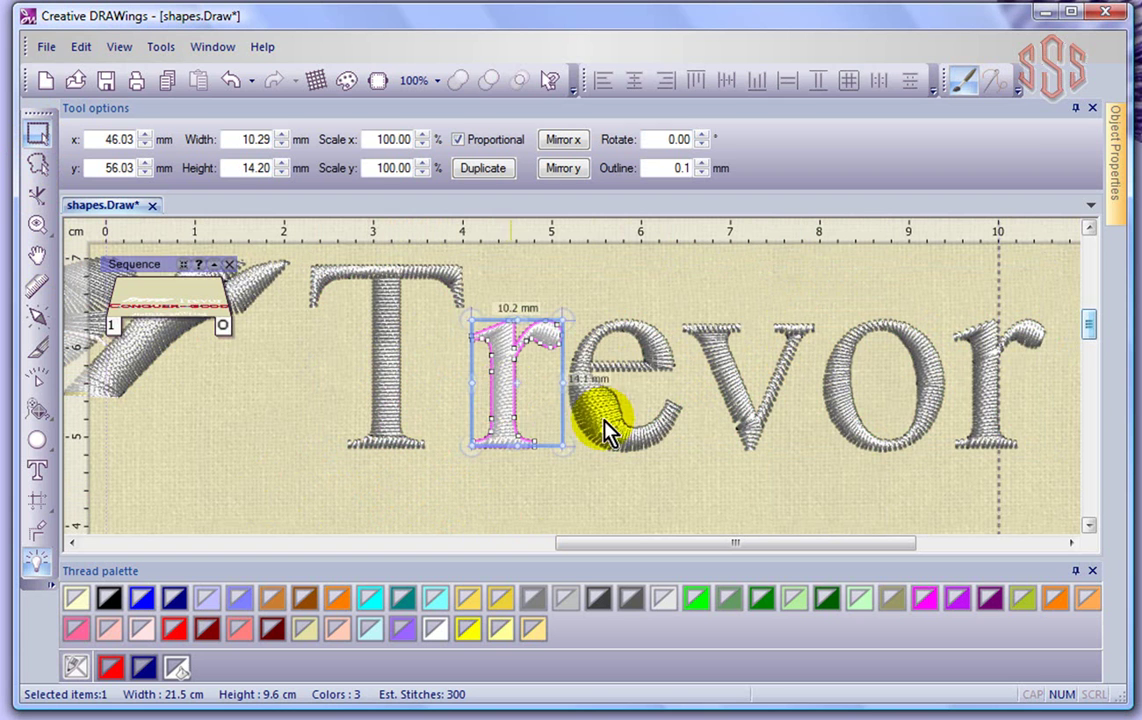
pyautogui.click(601, 421)
pyautogui.click(734, 395)
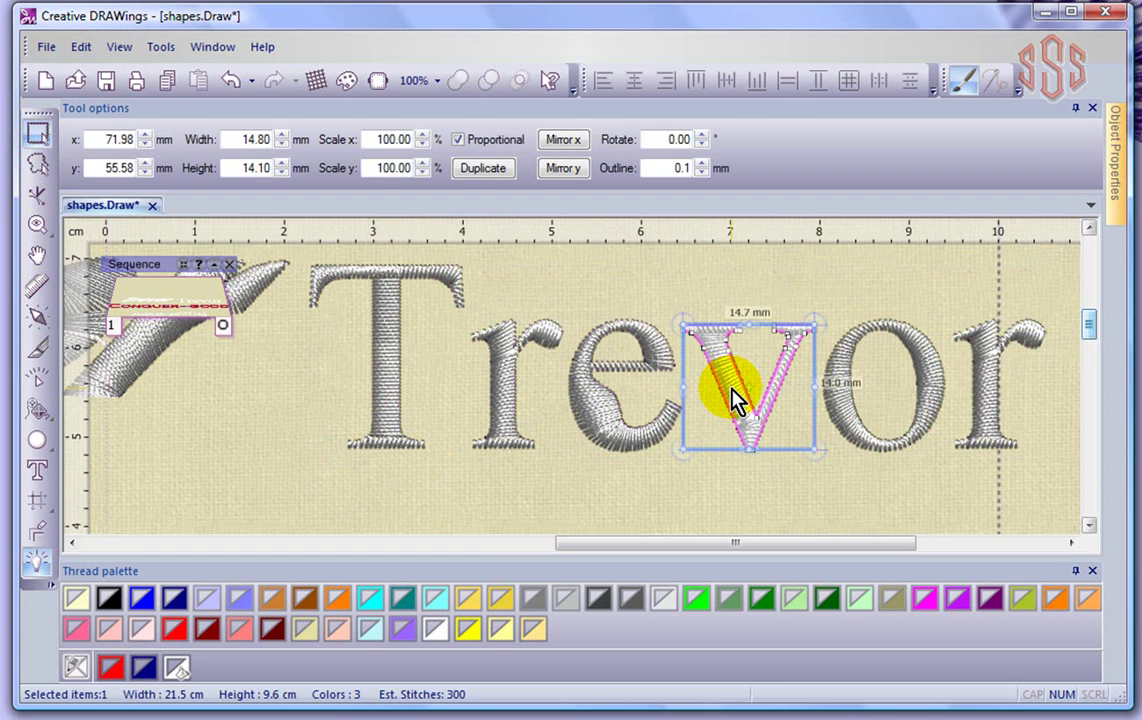
pyautogui.click(930, 378)
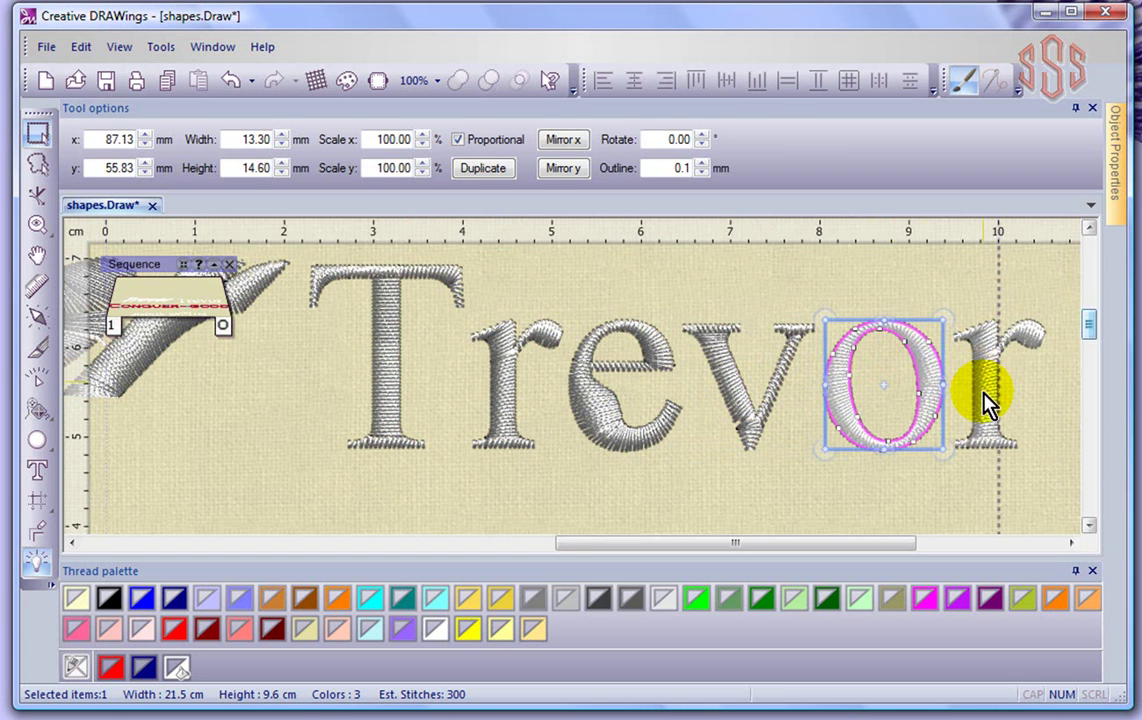
# - Rotate the final r about 29 degrees so it leans outward
pyautogui.click(972, 415)
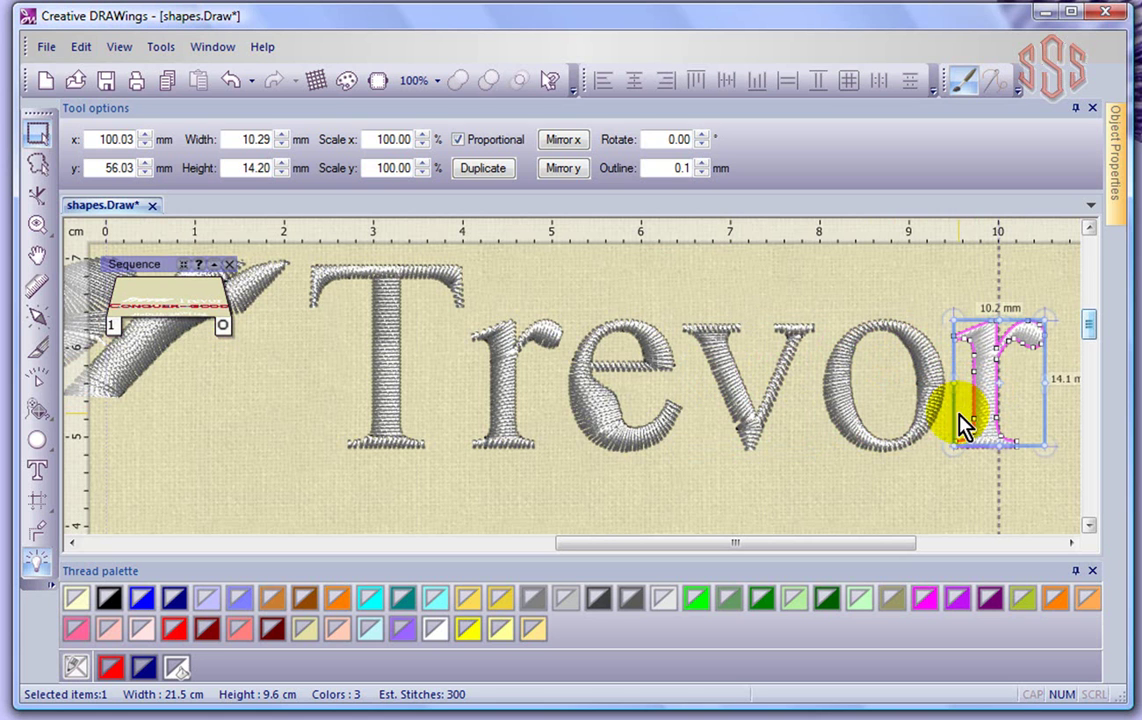
pyautogui.moveTo(948, 455); pyautogui.dragTo(981, 466)
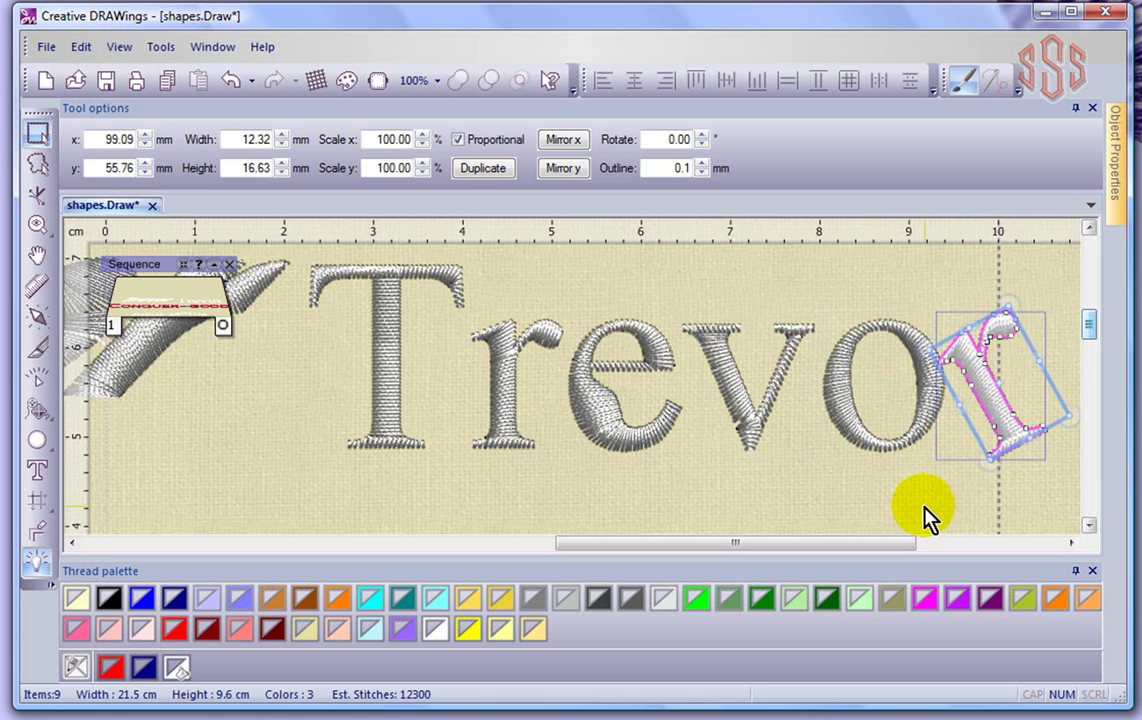
pyautogui.click(838, 388)
pyautogui.click(776, 493)
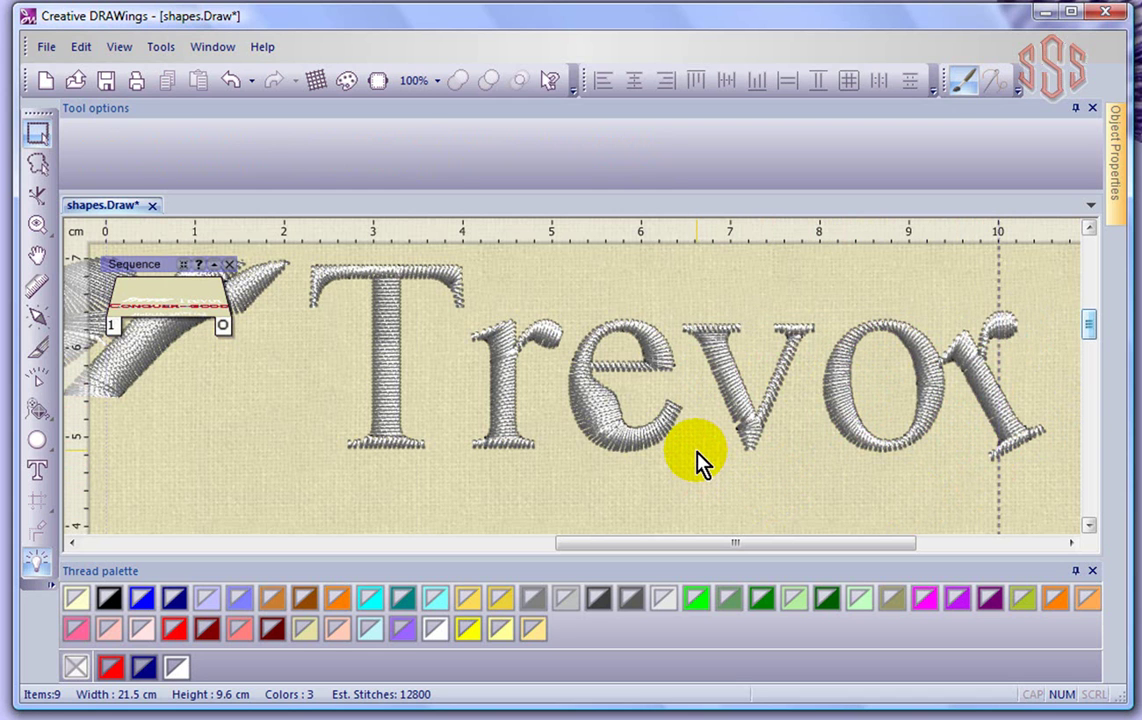
# - Zoom out and scroll down to show the name, Conquer-good and Artistic sewing together
pyautogui.scroll(-3, 695, 453)
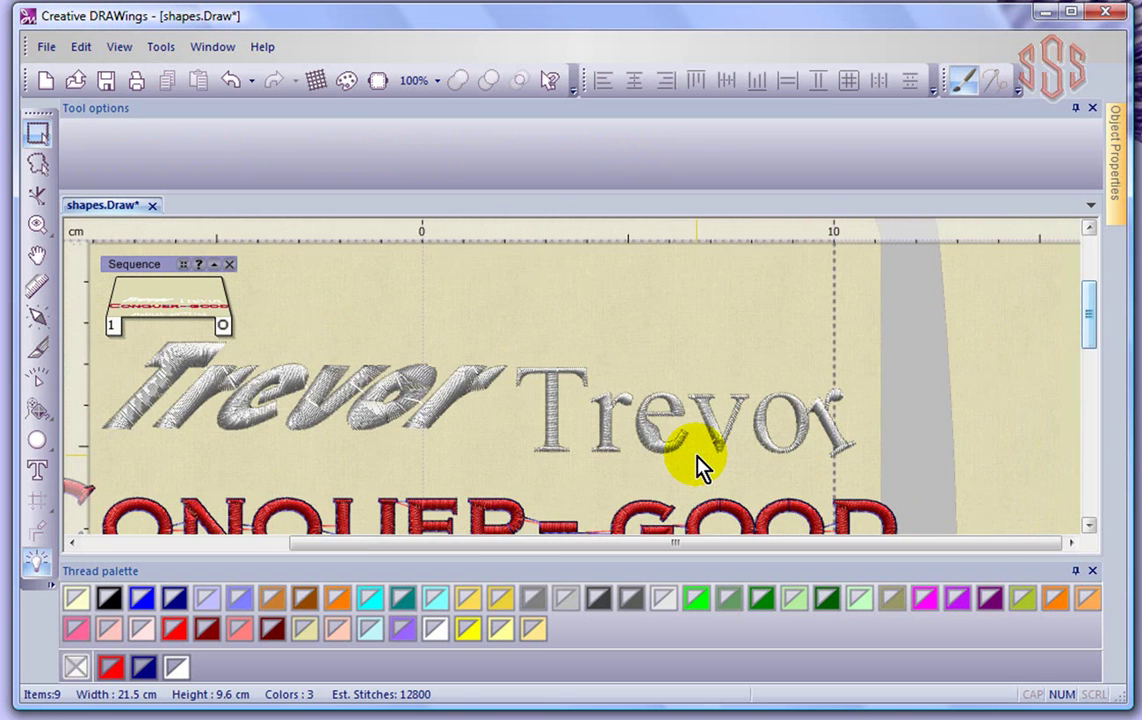
pyautogui.scroll(-3, 697, 455)
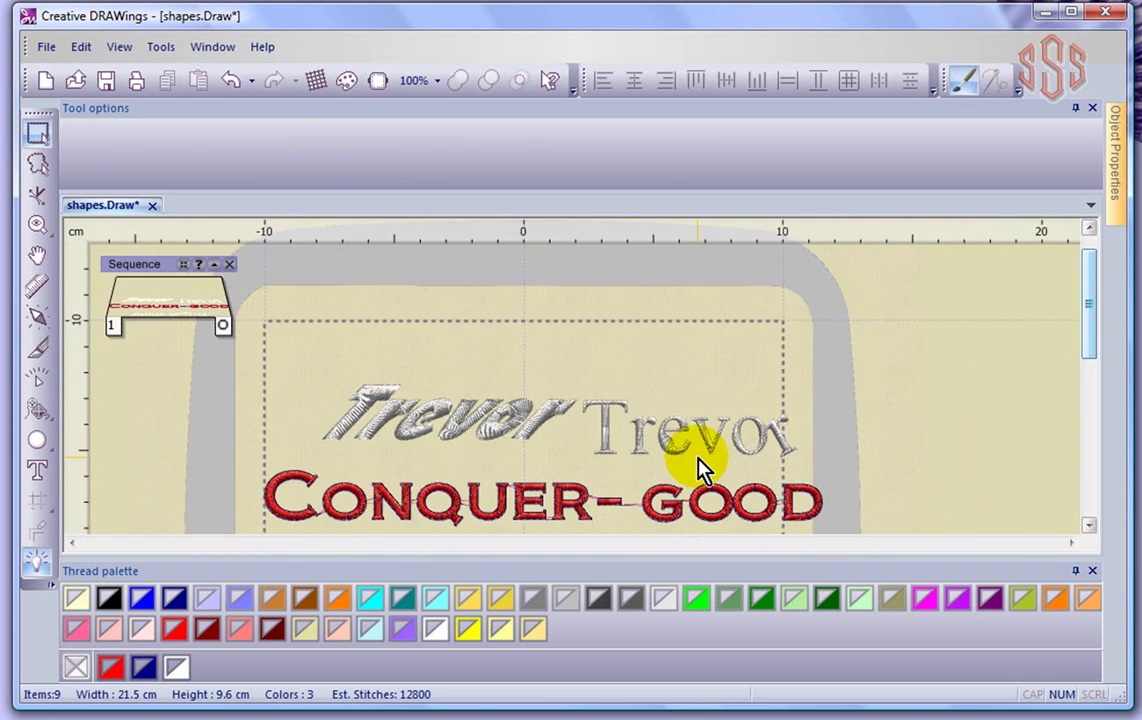
pyautogui.scroll(-1, 697, 465)
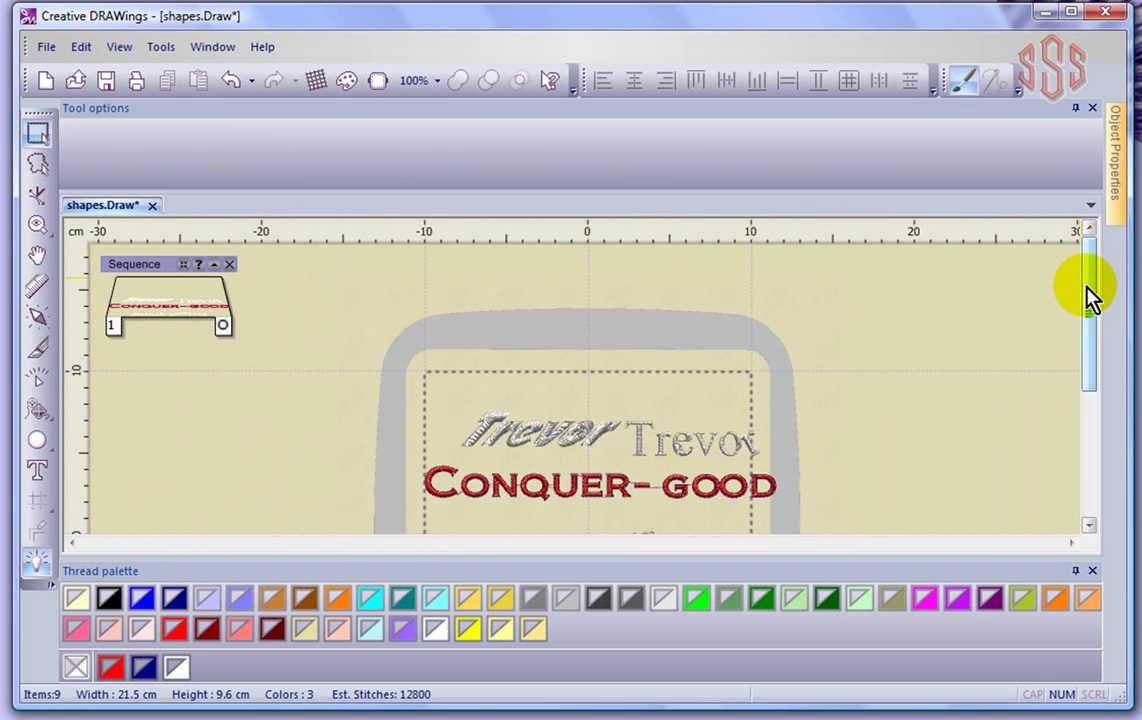
pyautogui.moveTo(1088, 296); pyautogui.dragTo(1091, 396)
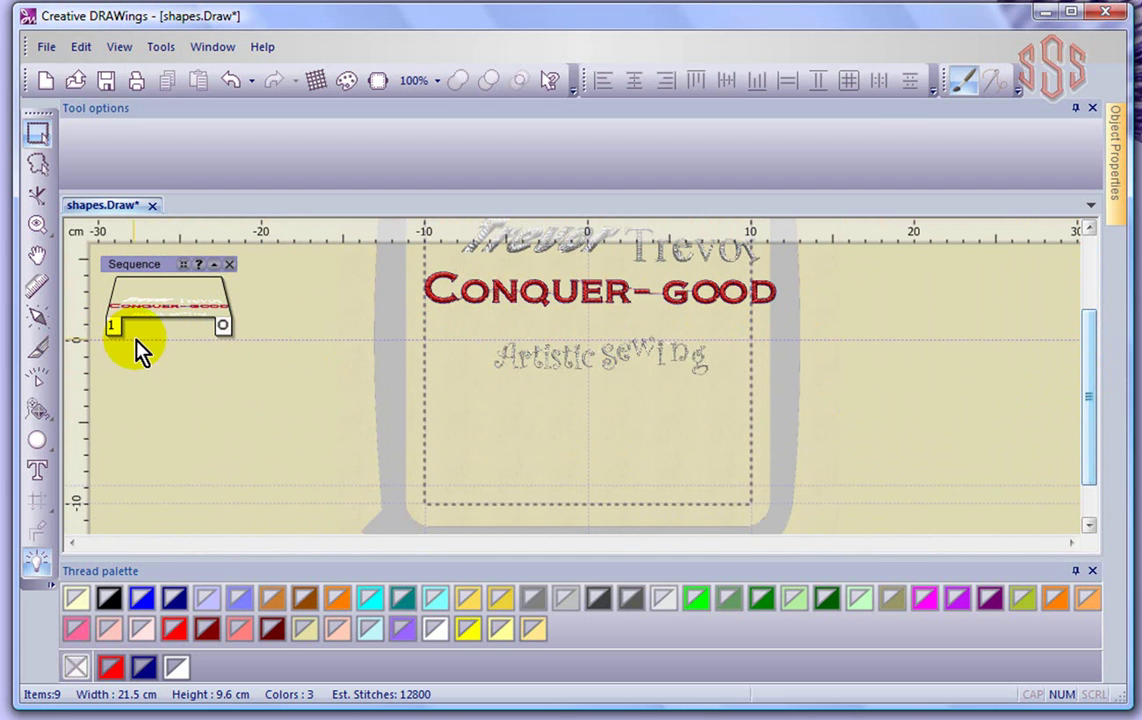
# - Type the name in Eurostile, 30 mm, below Artistic sewing, bringing the design to 14300 stitches
pyautogui.click(40, 475)
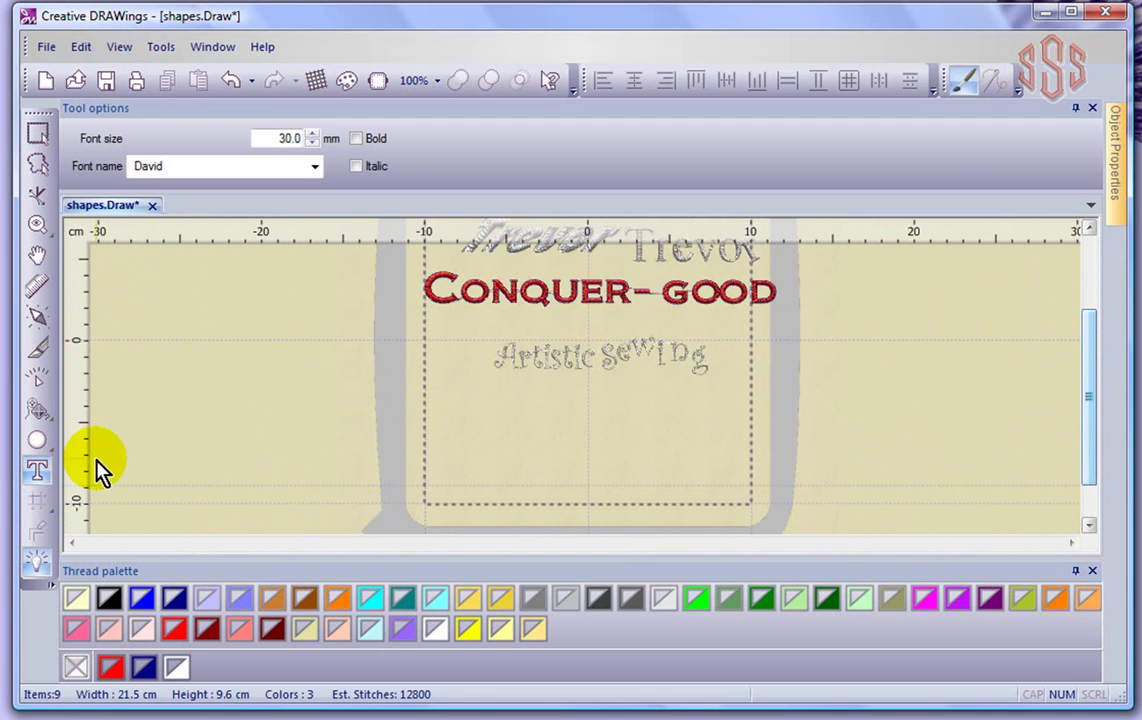
pyautogui.click(316, 168)
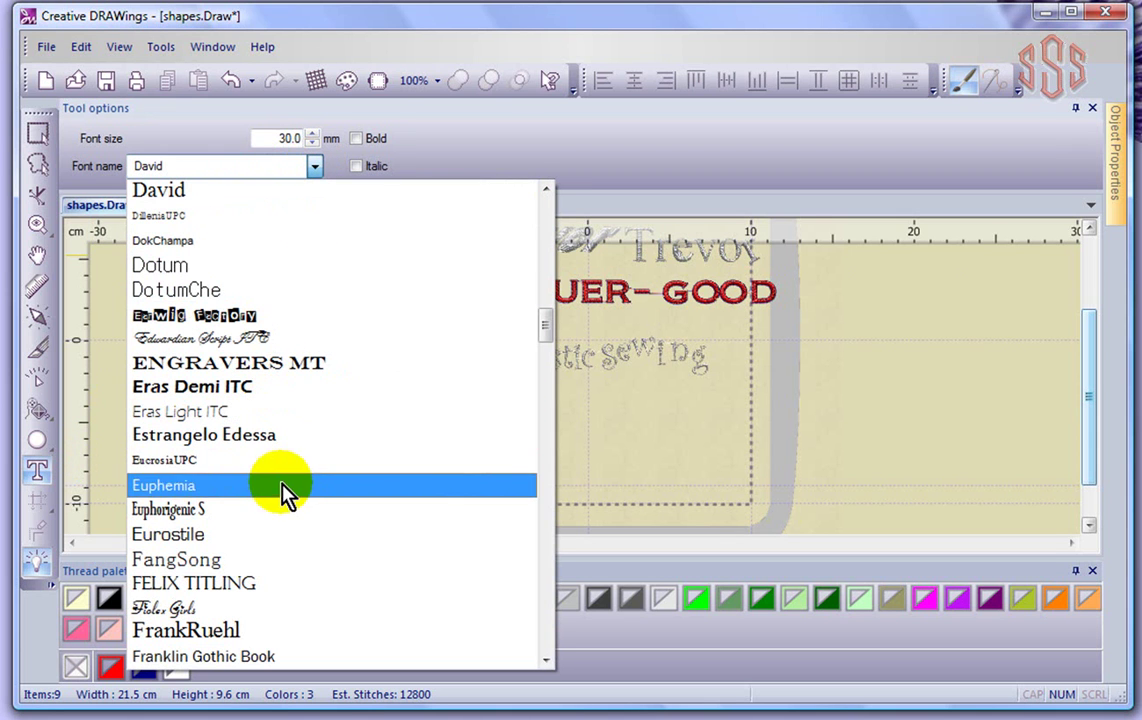
pyautogui.click(170, 535)
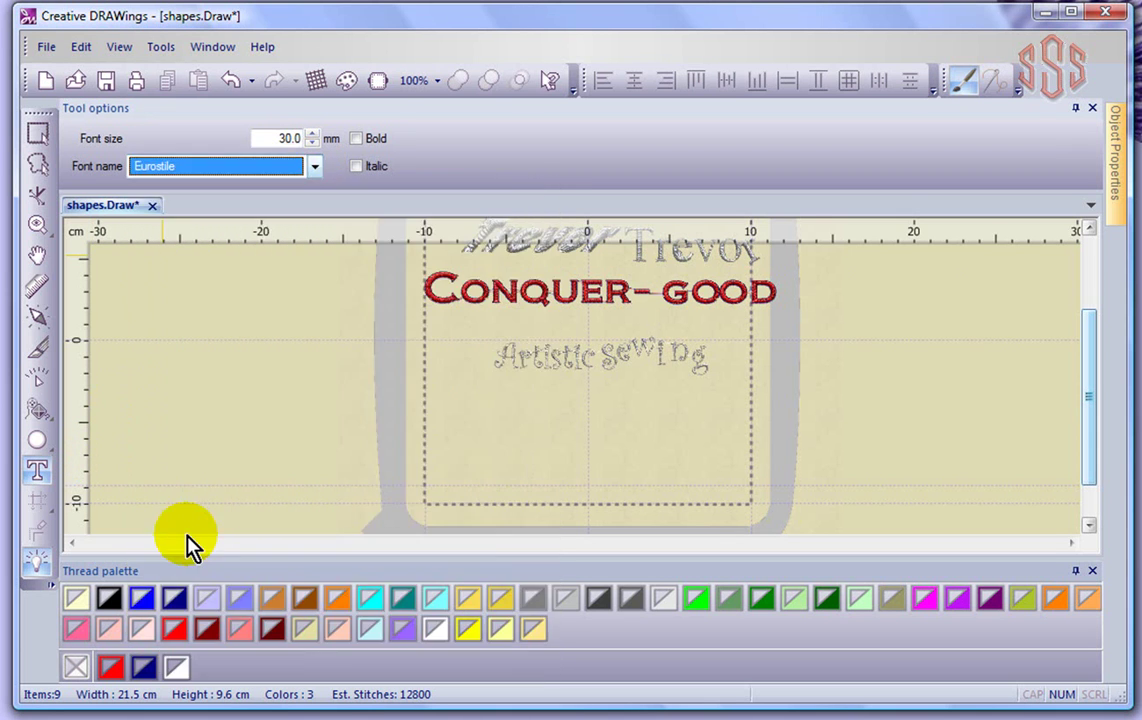
pyautogui.click(474, 452)
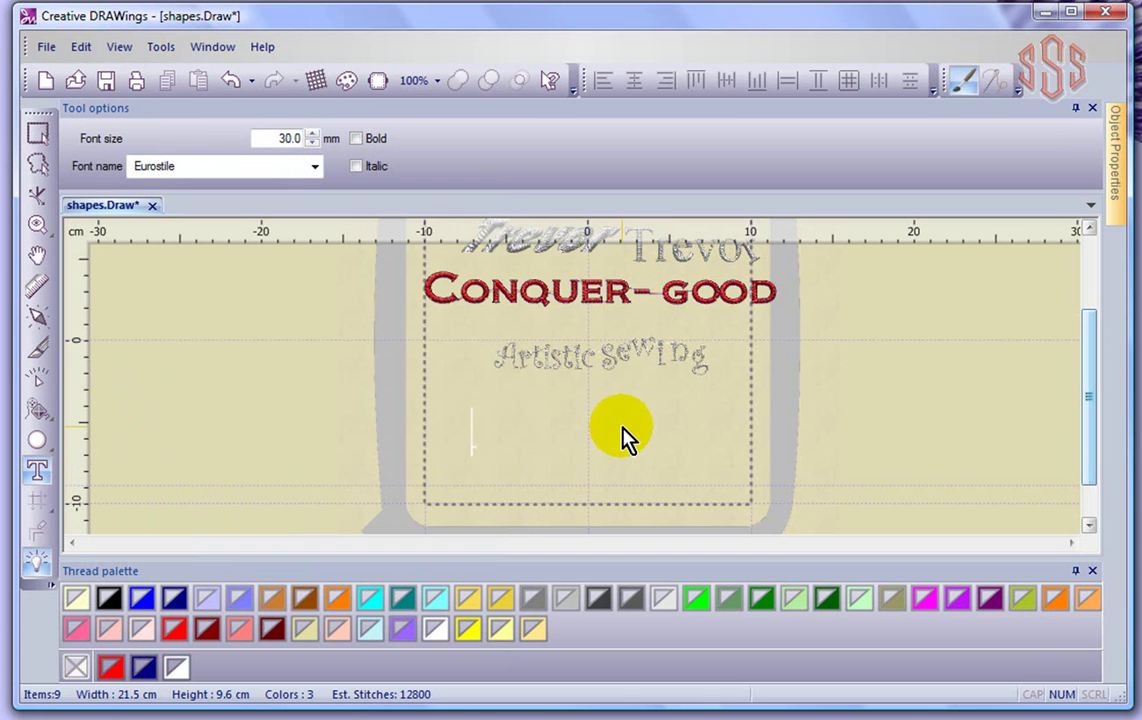
pyautogui.write('Tr')
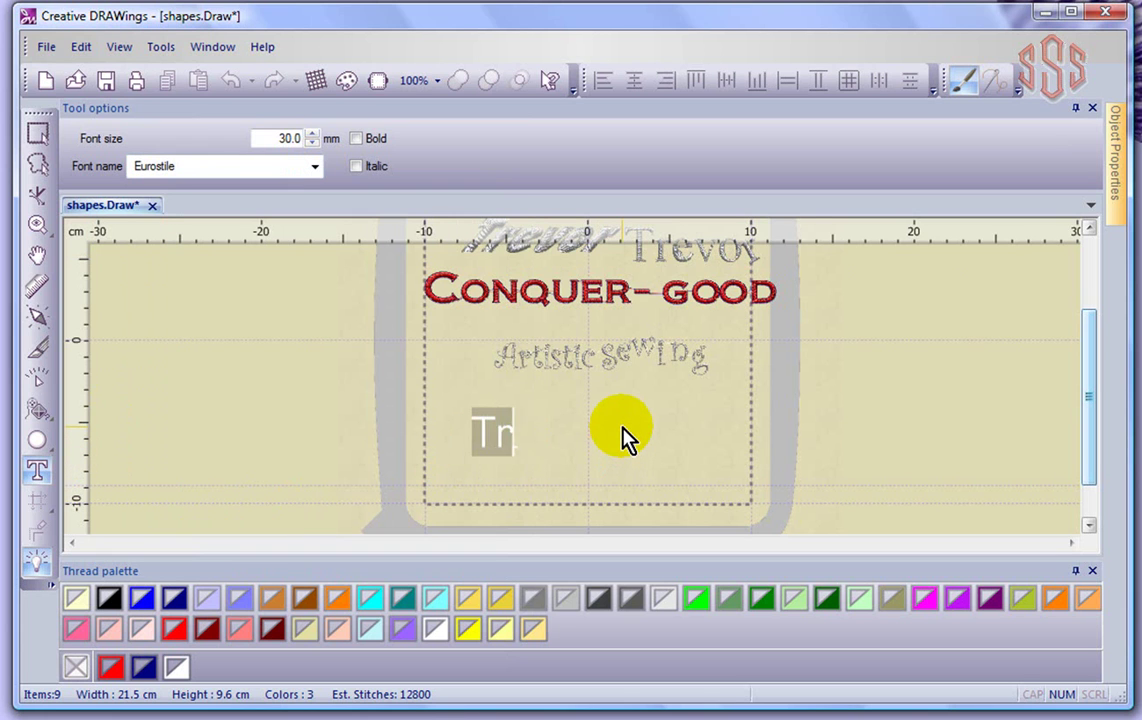
pyautogui.write('evor')
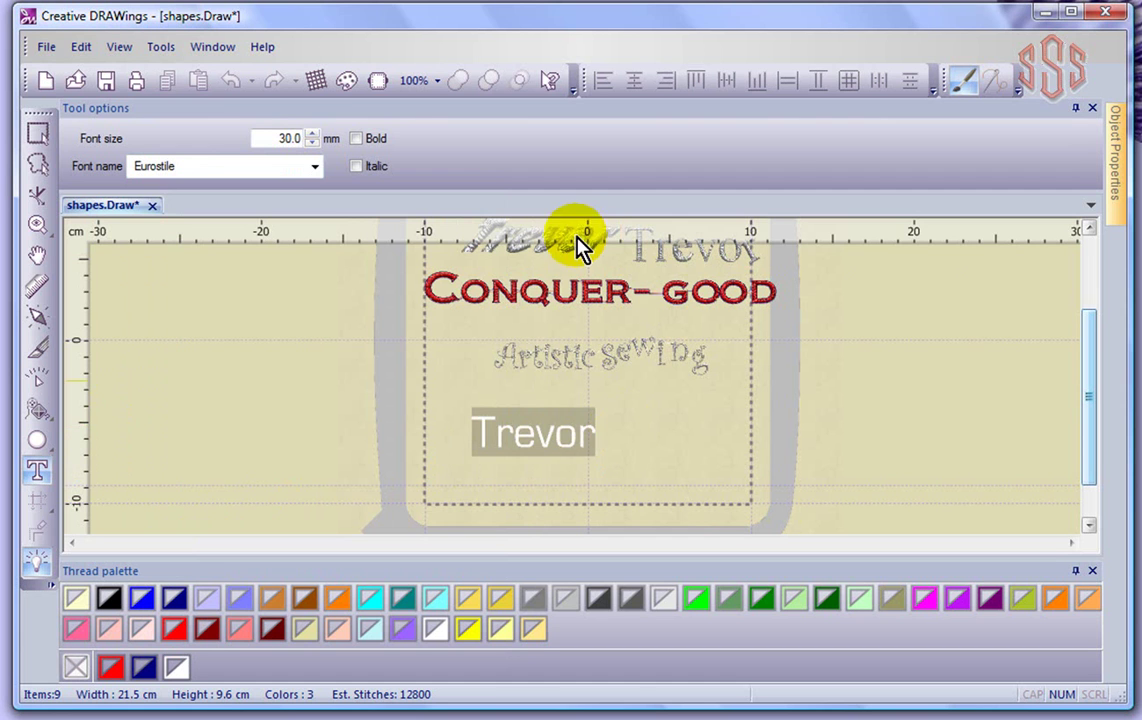
pyautogui.press('Return')
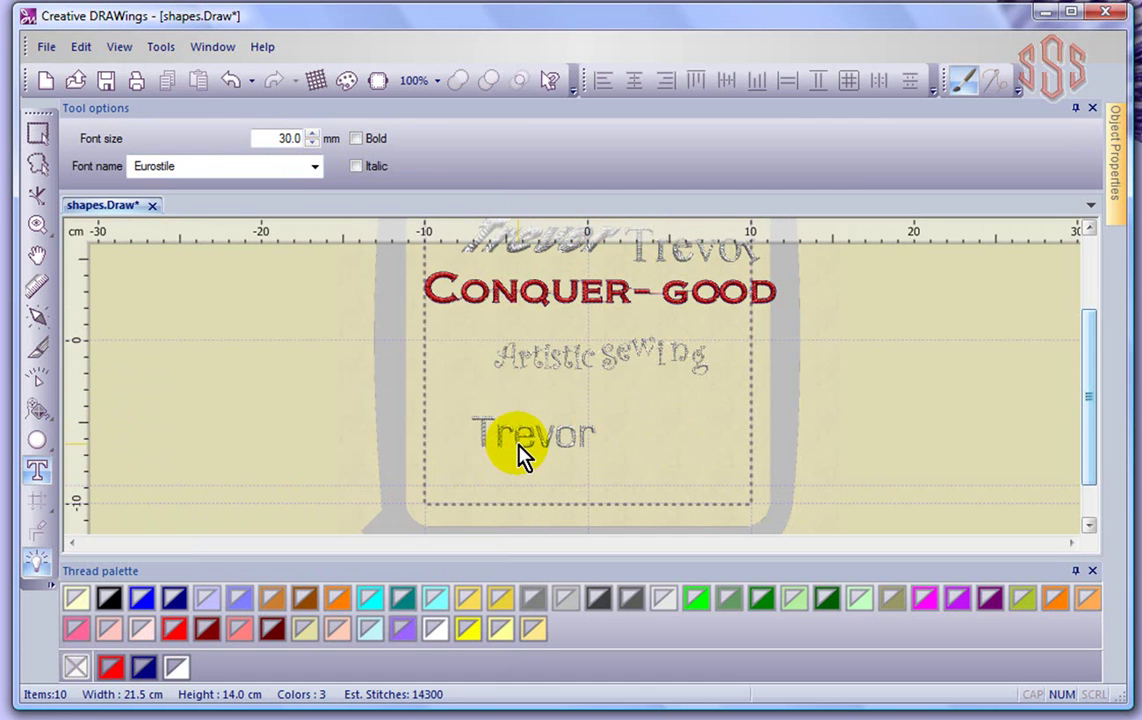
pyautogui.scroll(3, 470, 462)
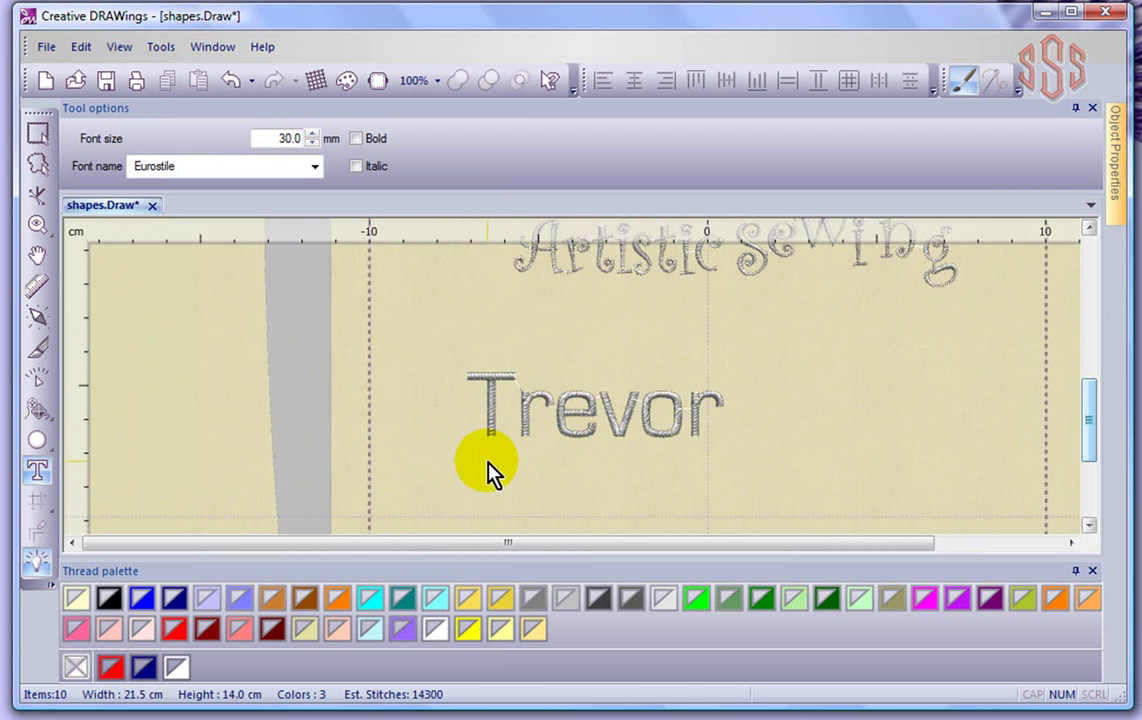
pyautogui.click(38, 136)
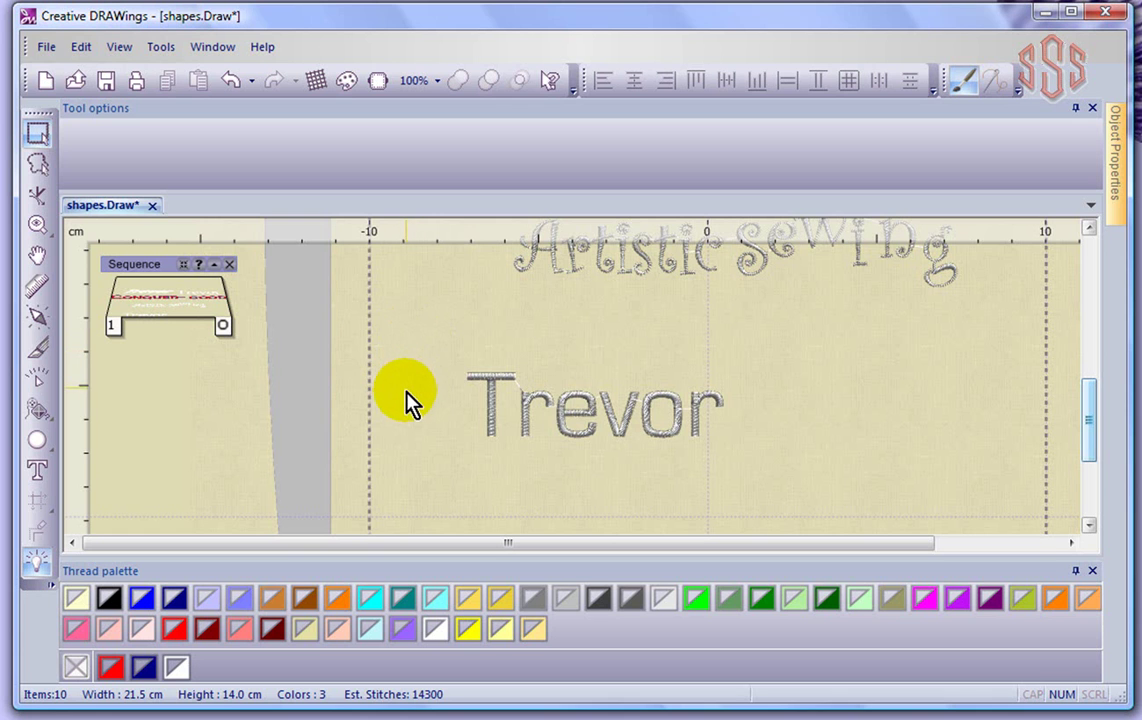
# - Draw a 93.99 × 24.78 mm arching curve under the name and nudge it right and down
pyautogui.click(38, 409)
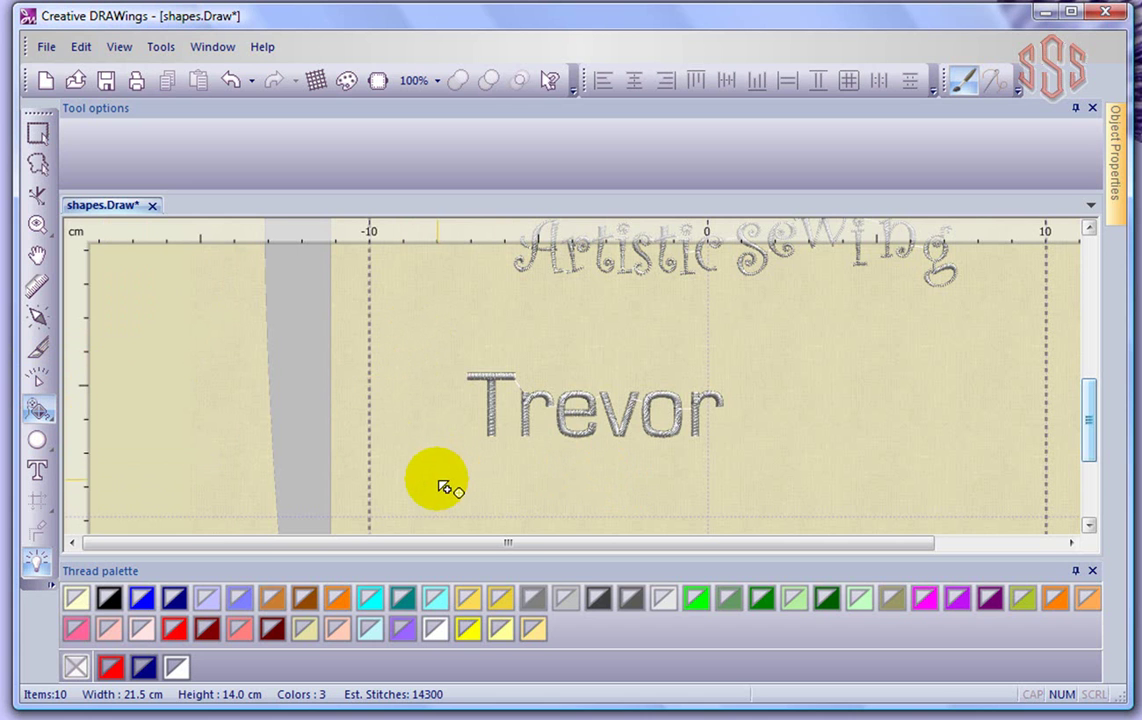
pyautogui.click(438, 480)
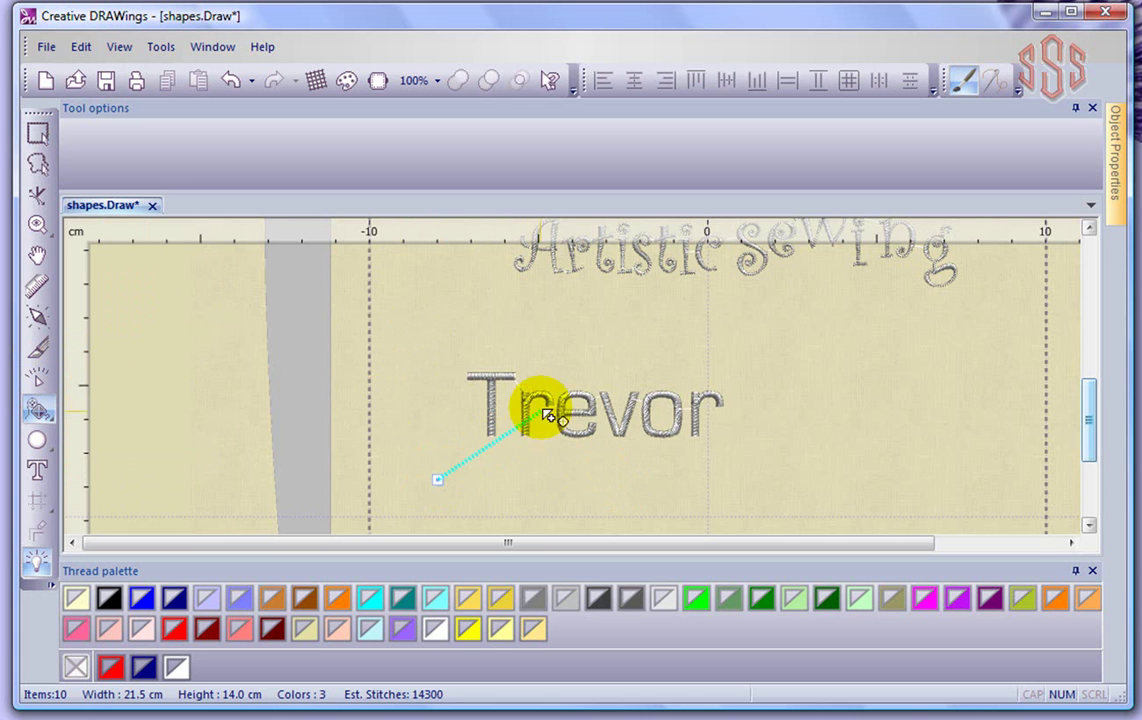
pyautogui.moveTo(548, 402); pyautogui.dragTo(607, 400)
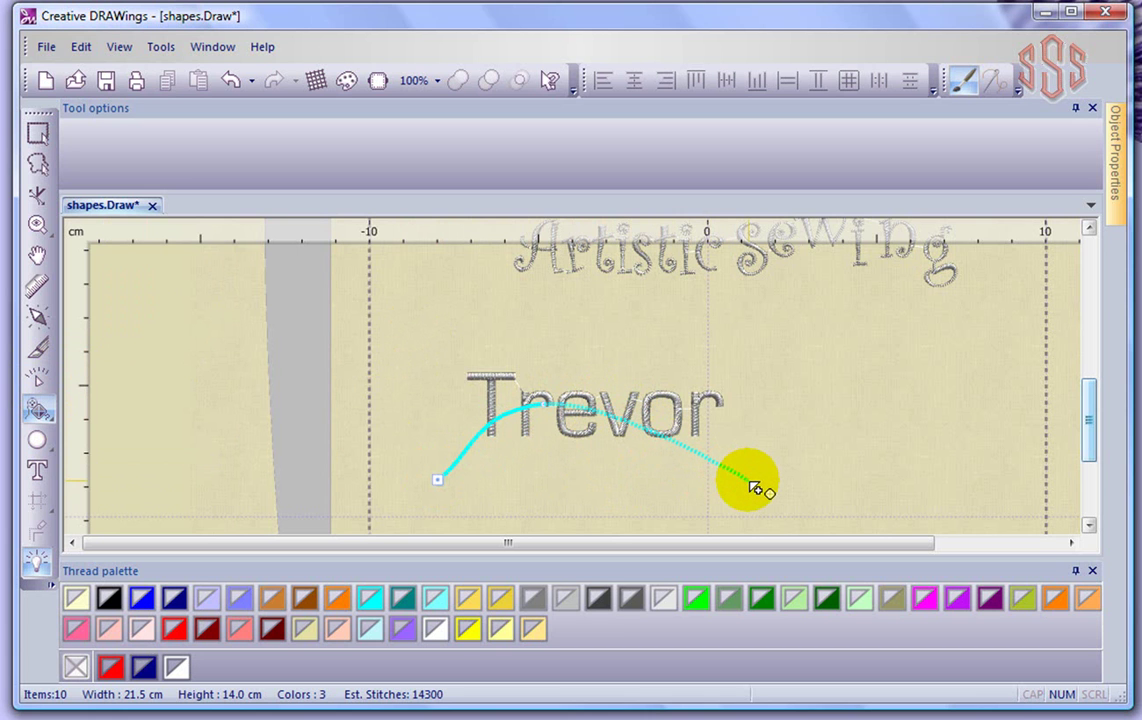
pyautogui.moveTo(755, 488); pyautogui.dragTo(783, 482)
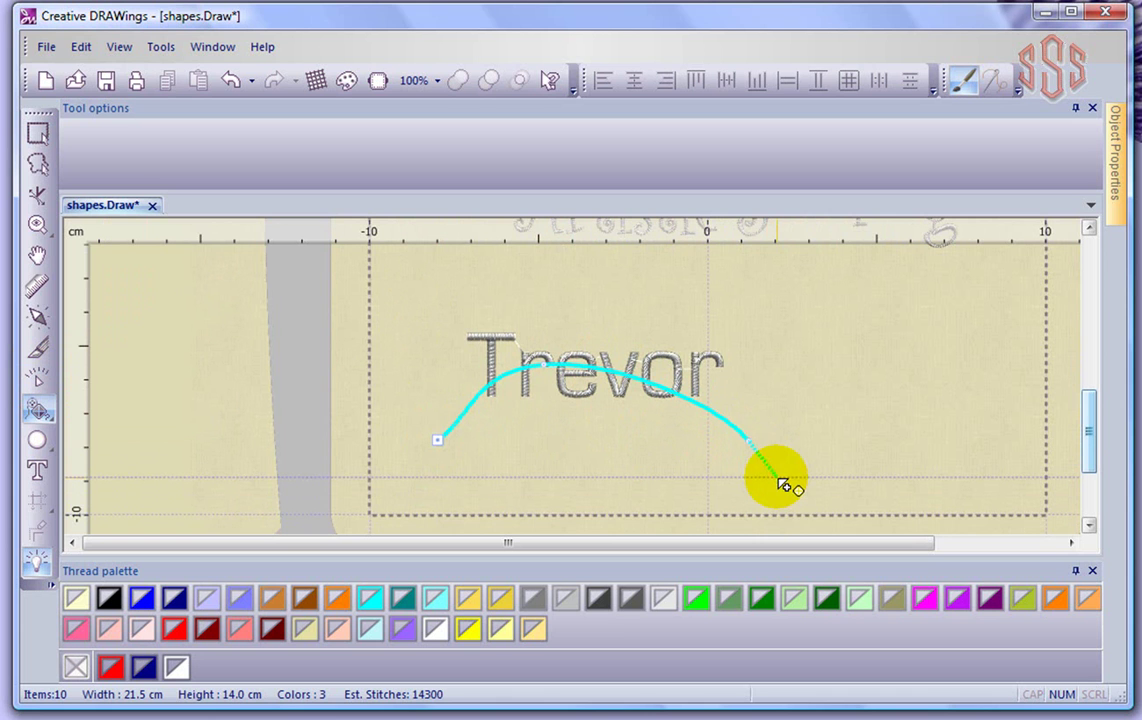
pyautogui.press('Return')
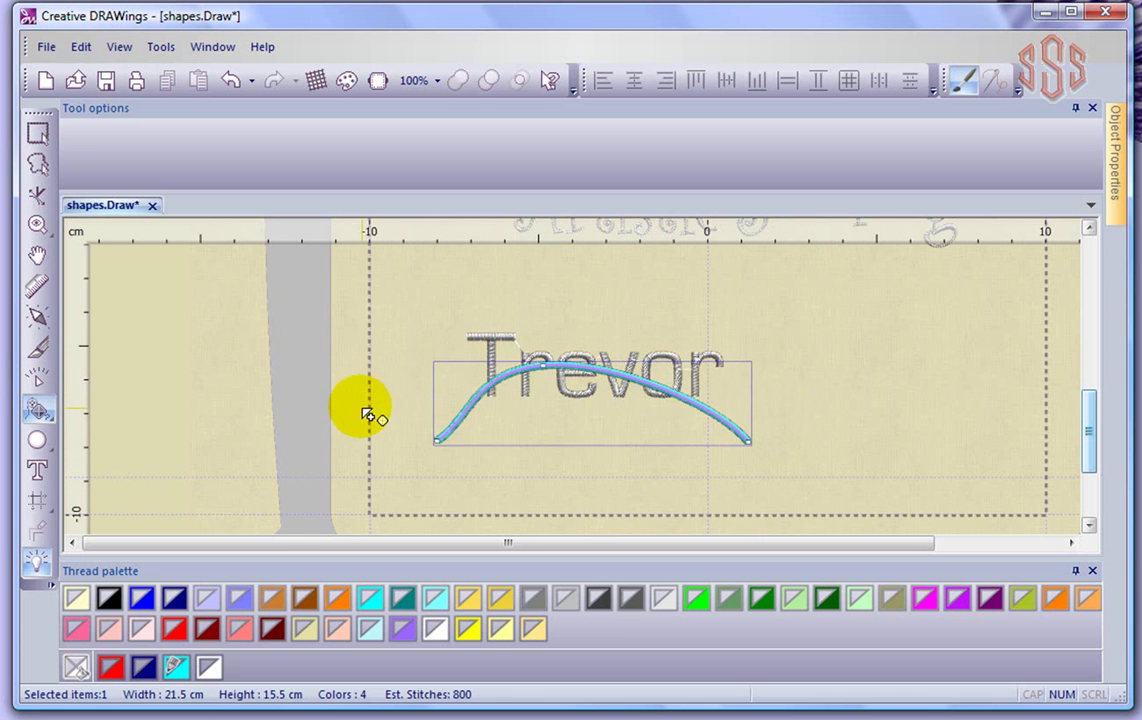
pyautogui.click(38, 133)
pyautogui.moveTo(470, 398)
pyautogui.mouseDown()
pyautogui.moveTo(489, 416)
pyautogui.moveTo(494, 403)
pyautogui.moveTo(484, 407)
pyautogui.mouseUp()
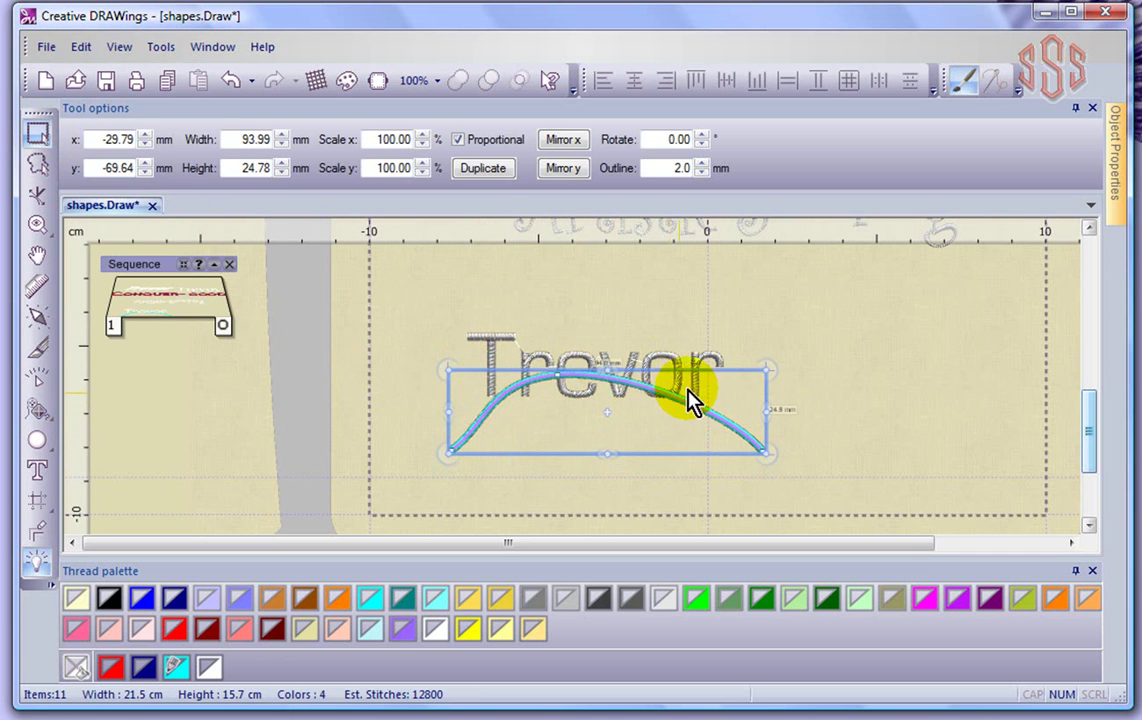
# - Select the name text and the curve together and apply the path so the letters follow the arc
pyautogui.click(390, 315)
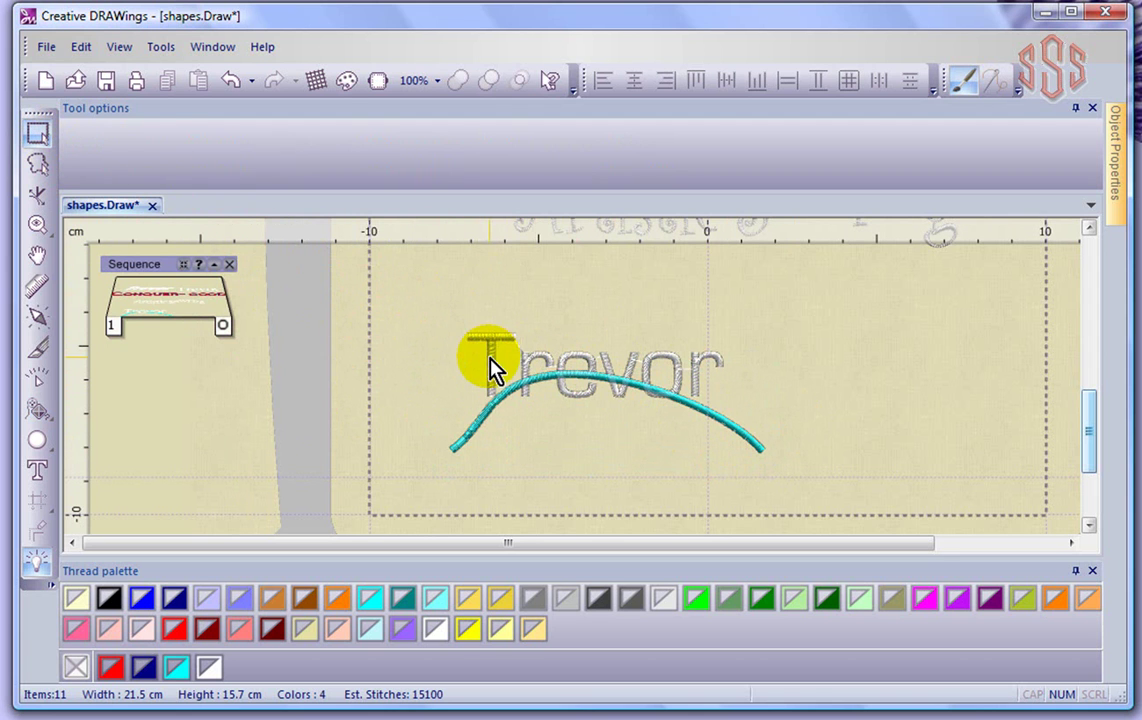
pyautogui.moveTo(383, 268); pyautogui.dragTo(811, 484)
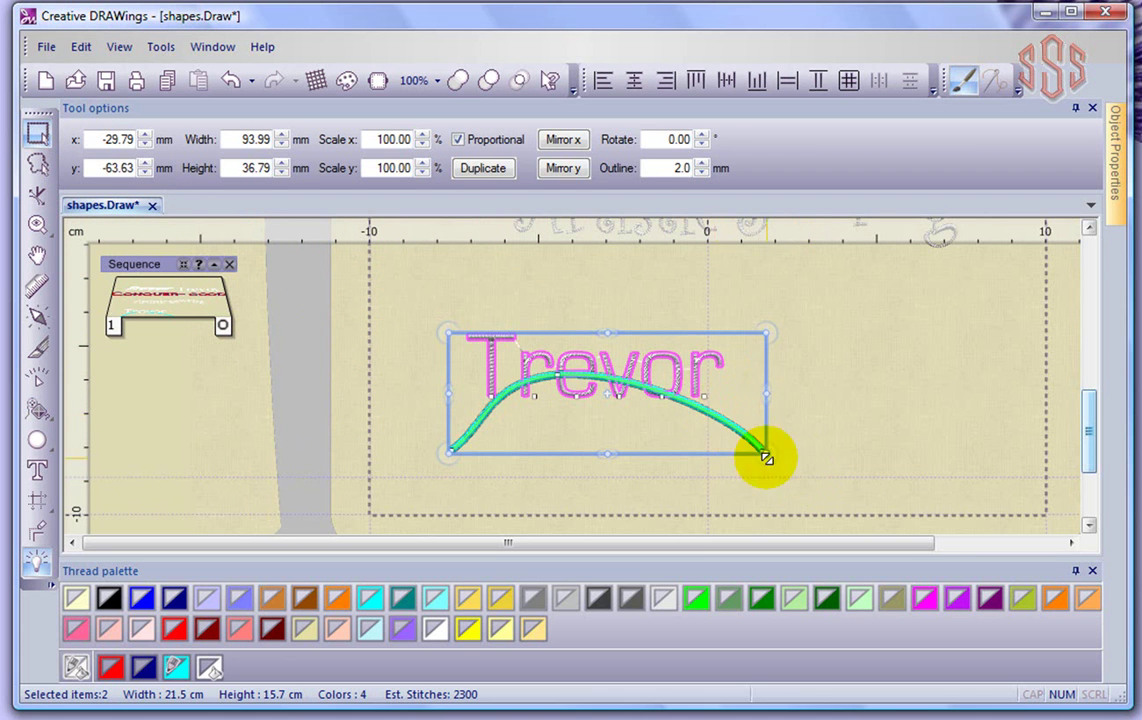
pyautogui.rightClick(645, 380)
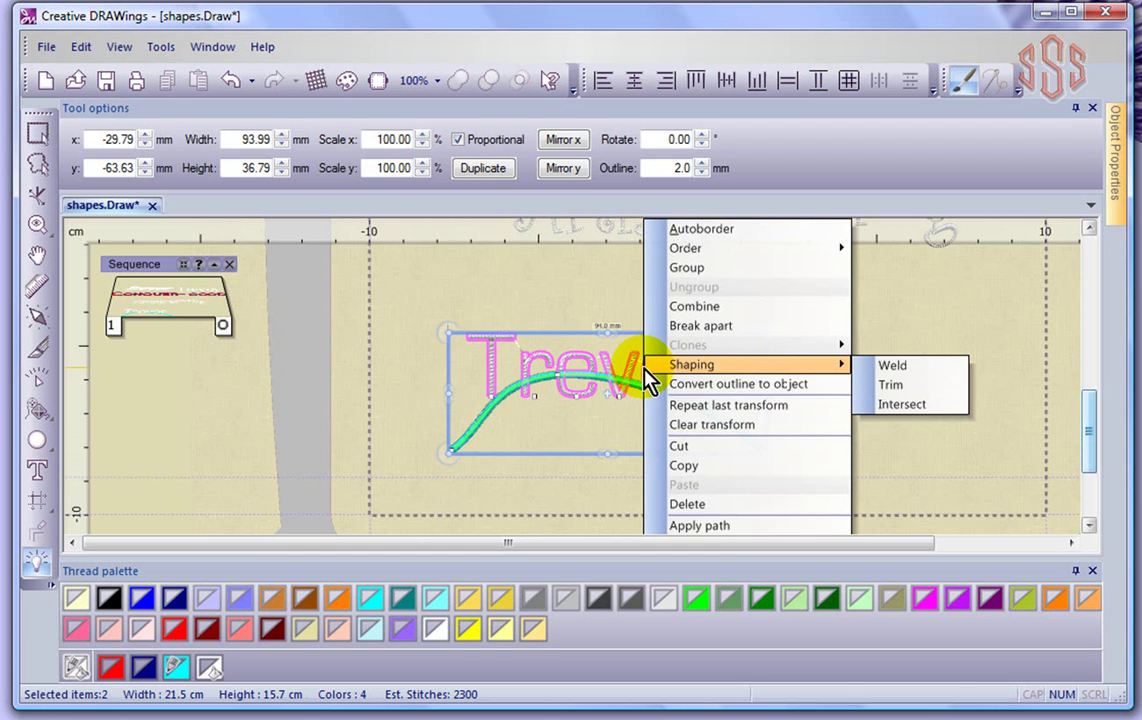
pyautogui.click(716, 532)
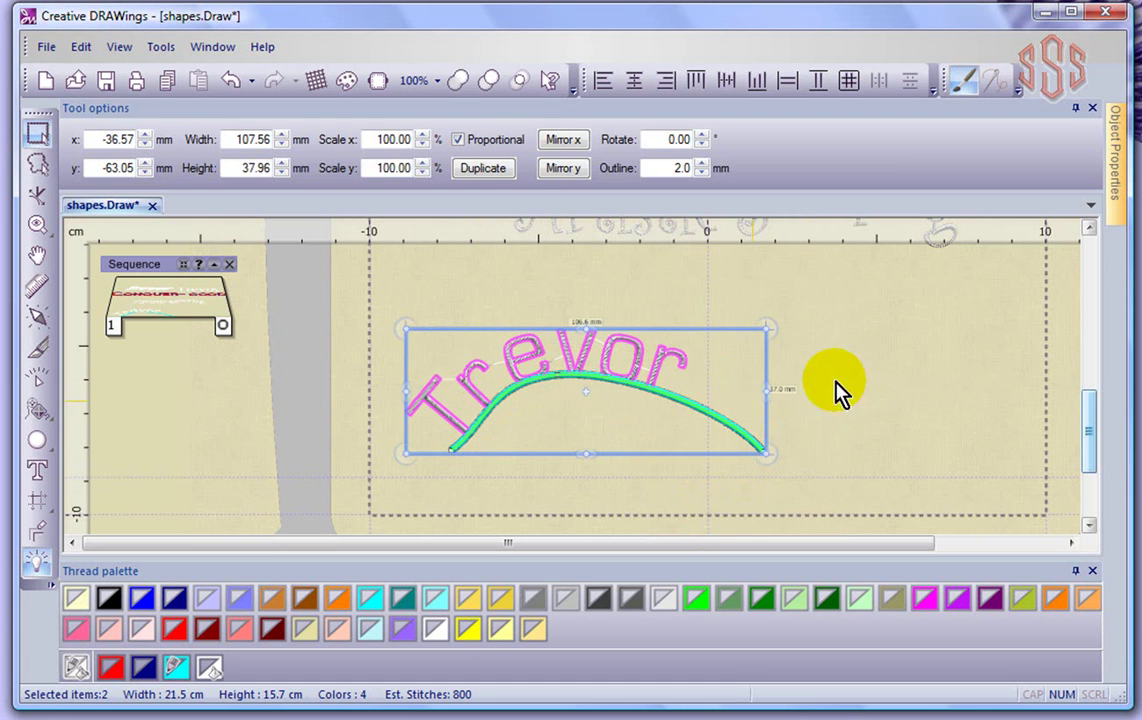
pyautogui.click(874, 330)
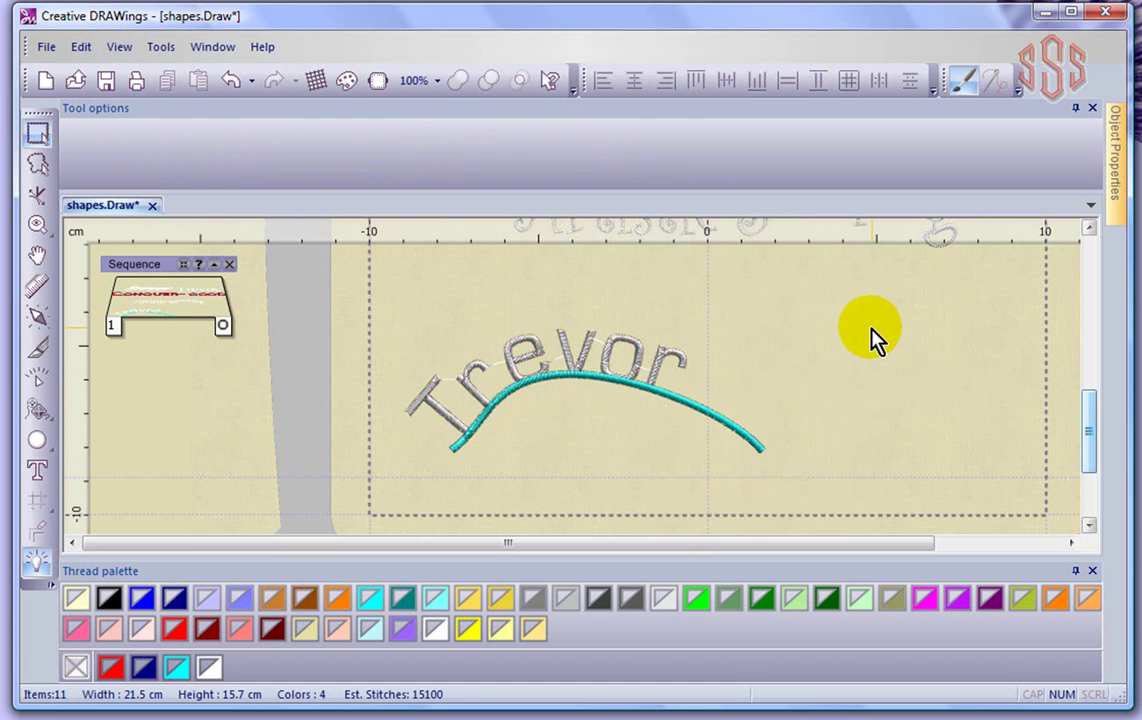
# - Delete the stitched curve, then slide the letters along their path and reshape it into a steeper arch
pyautogui.click(742, 442)
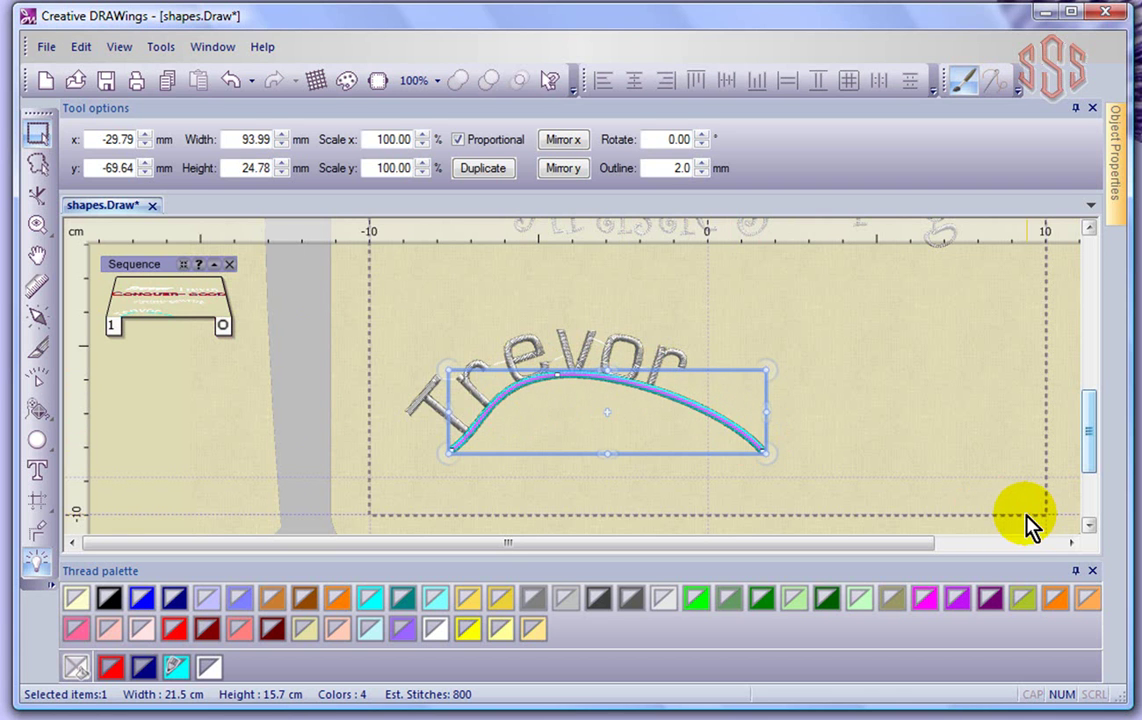
pyautogui.press('Delete')
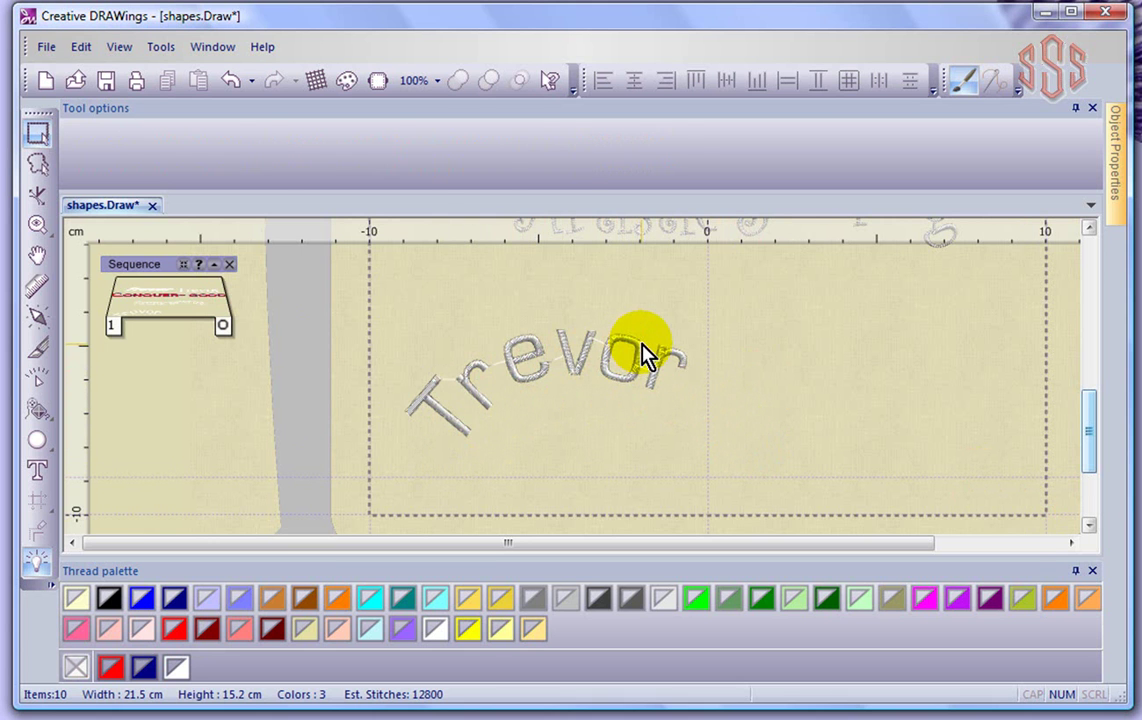
pyautogui.click(640, 356)
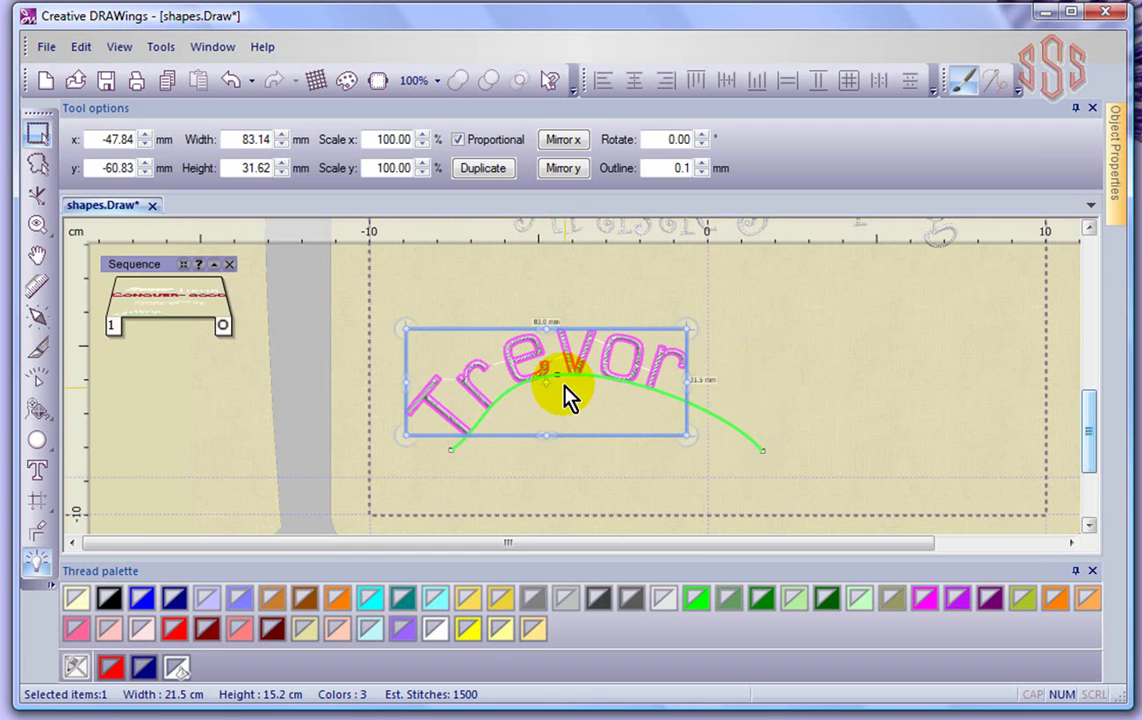
pyautogui.click(37, 194)
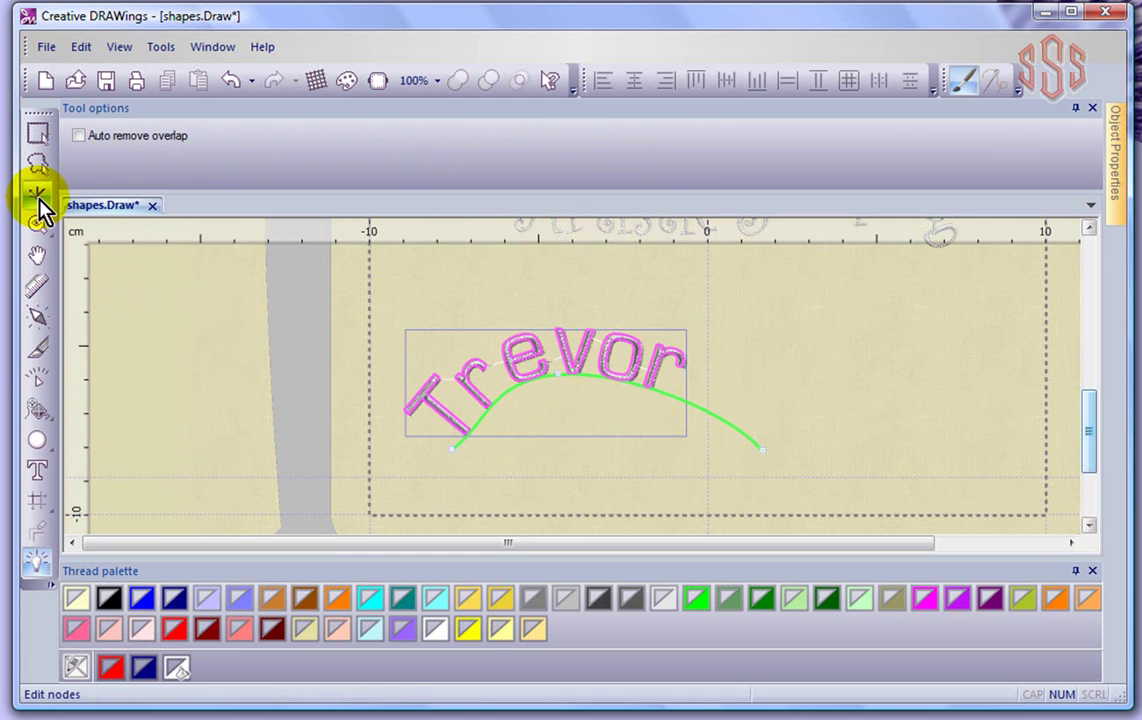
pyautogui.moveTo(565, 383); pyautogui.dragTo(545, 401)
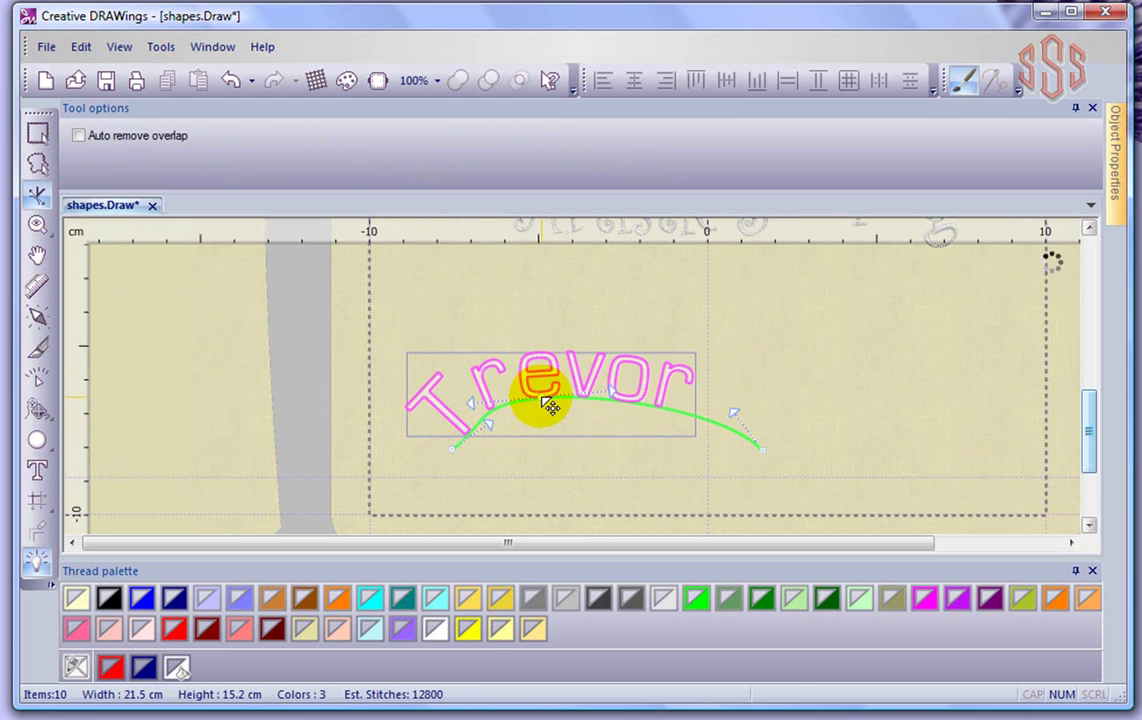
pyautogui.moveTo(645, 396); pyautogui.dragTo(612, 362)
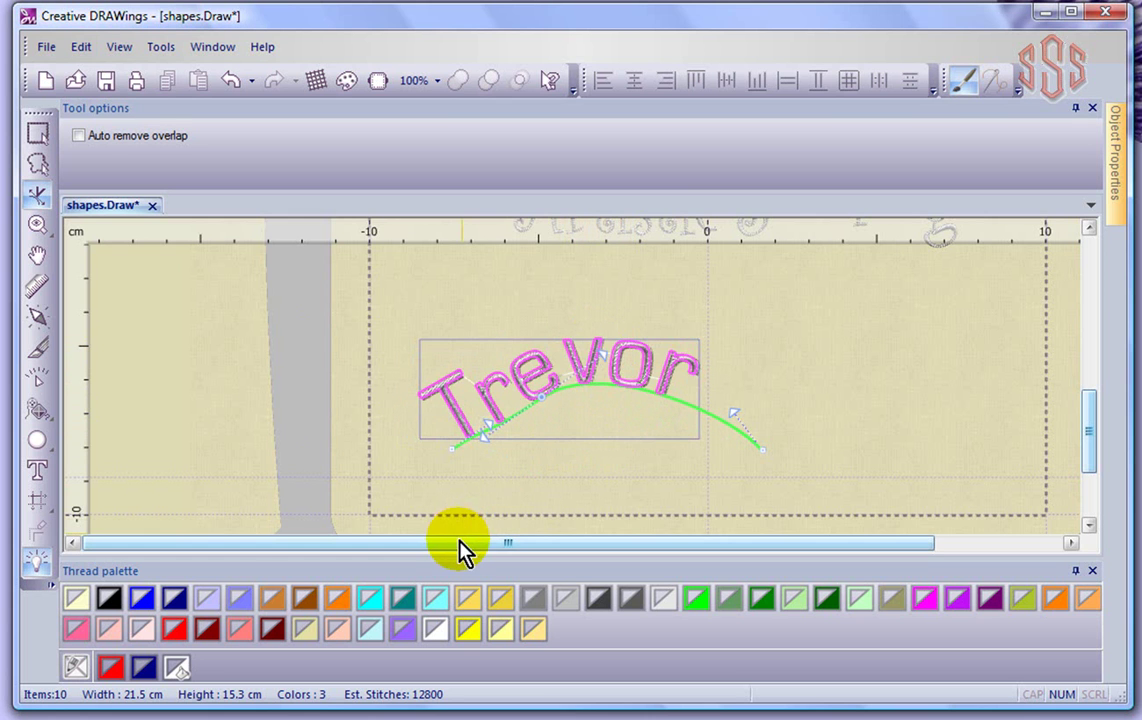
# - Deselect Trevor, zoom out to show the whole design in the hoop, then request What's This help
pyautogui.click(35, 143)
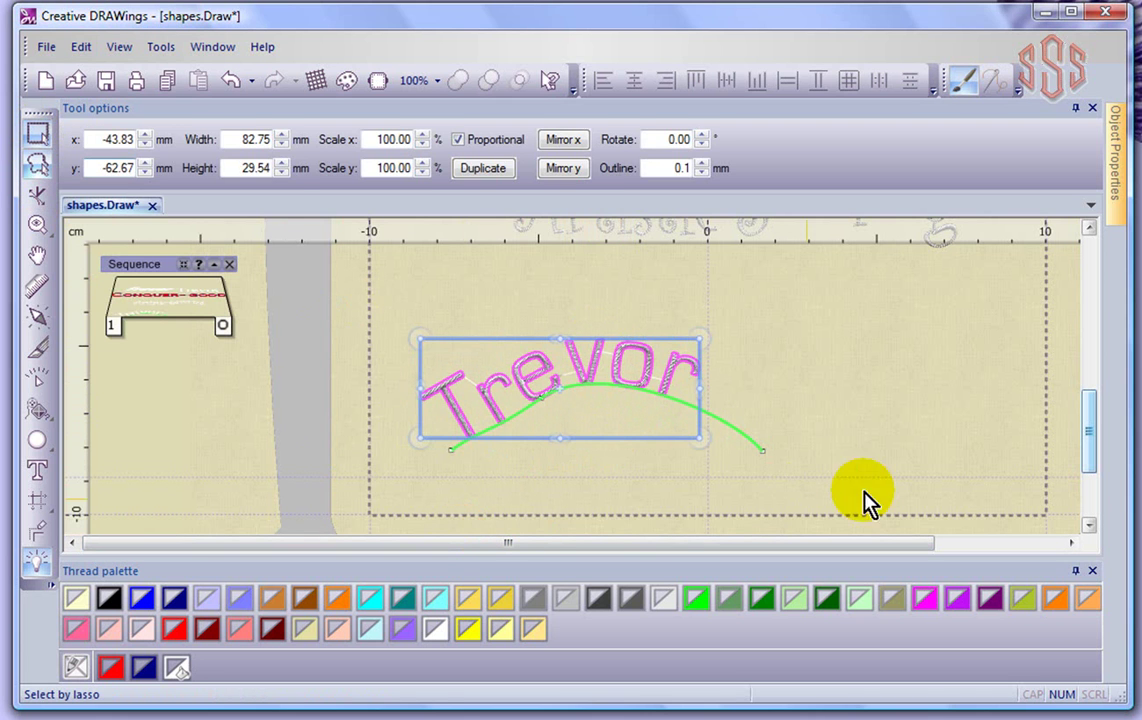
pyautogui.click(920, 393)
pyautogui.scroll(-2, 845, 402)
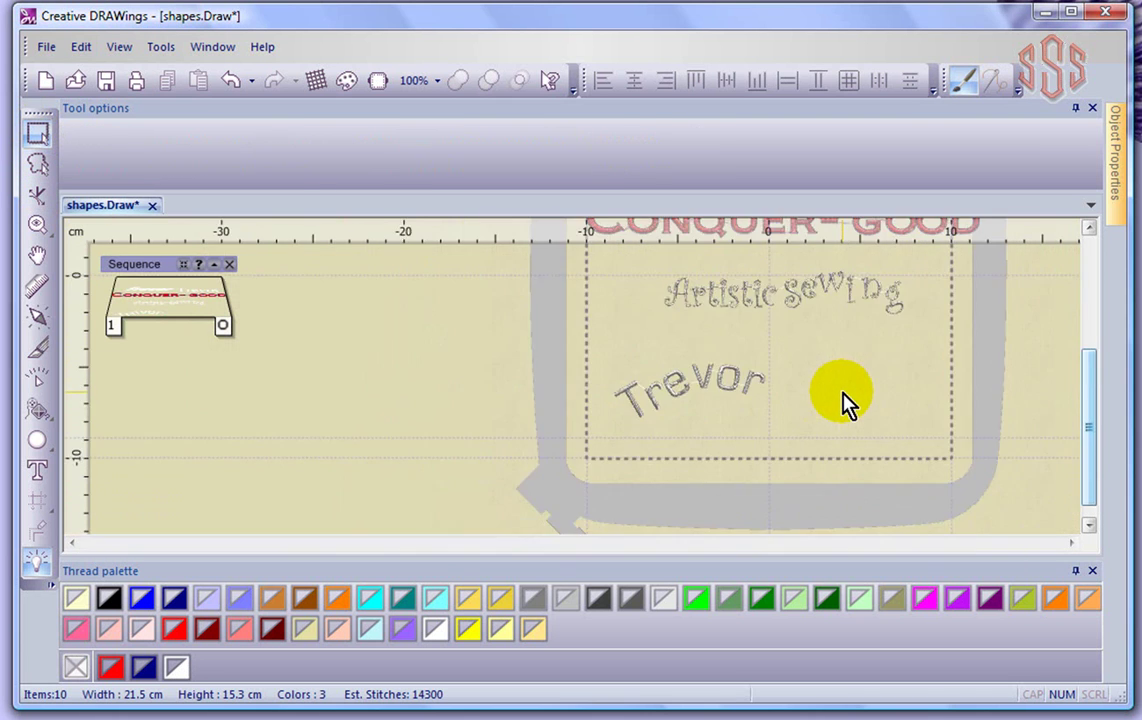
pyautogui.scroll(-1, 845, 402)
pyautogui.moveTo(1092, 385); pyautogui.dragTo(1095, 336)
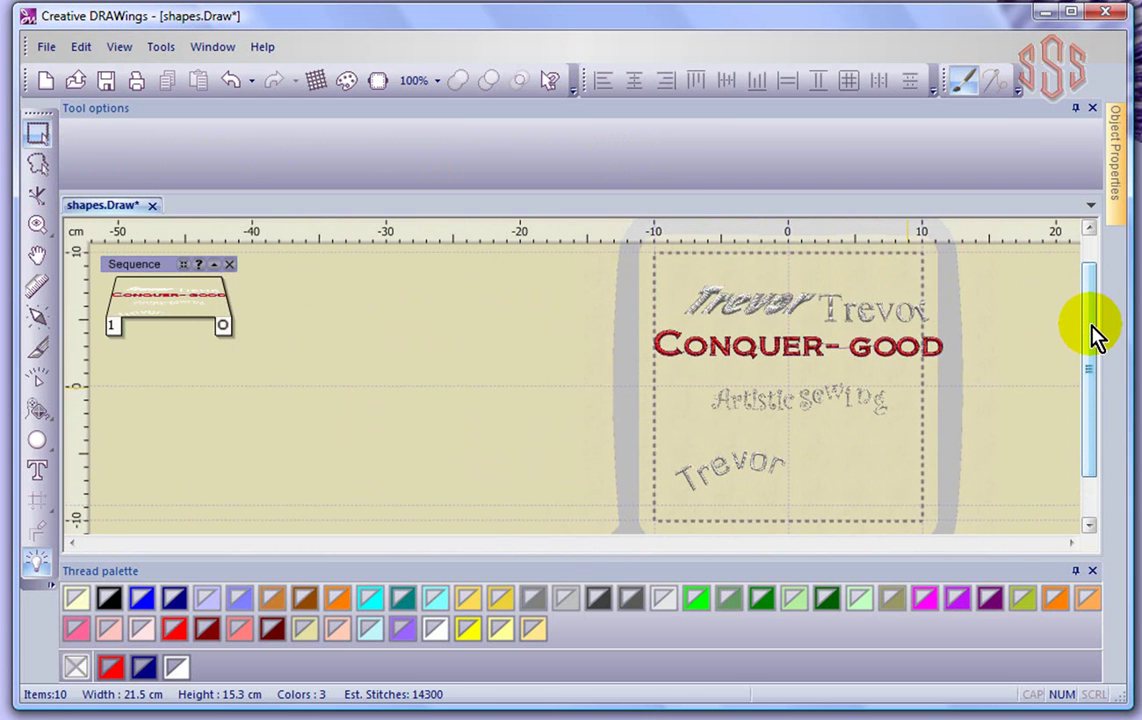
pyautogui.moveTo(1092, 340); pyautogui.dragTo(1091, 339)
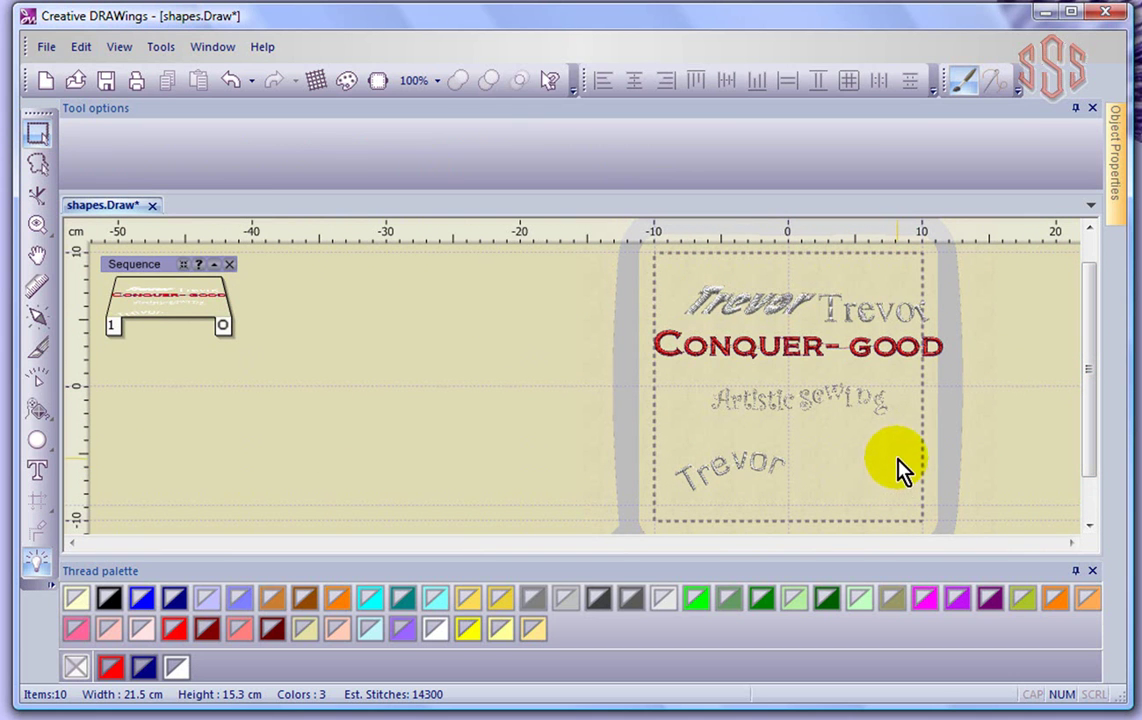
pyautogui.click(549, 80)
pyautogui.click(42, 478)
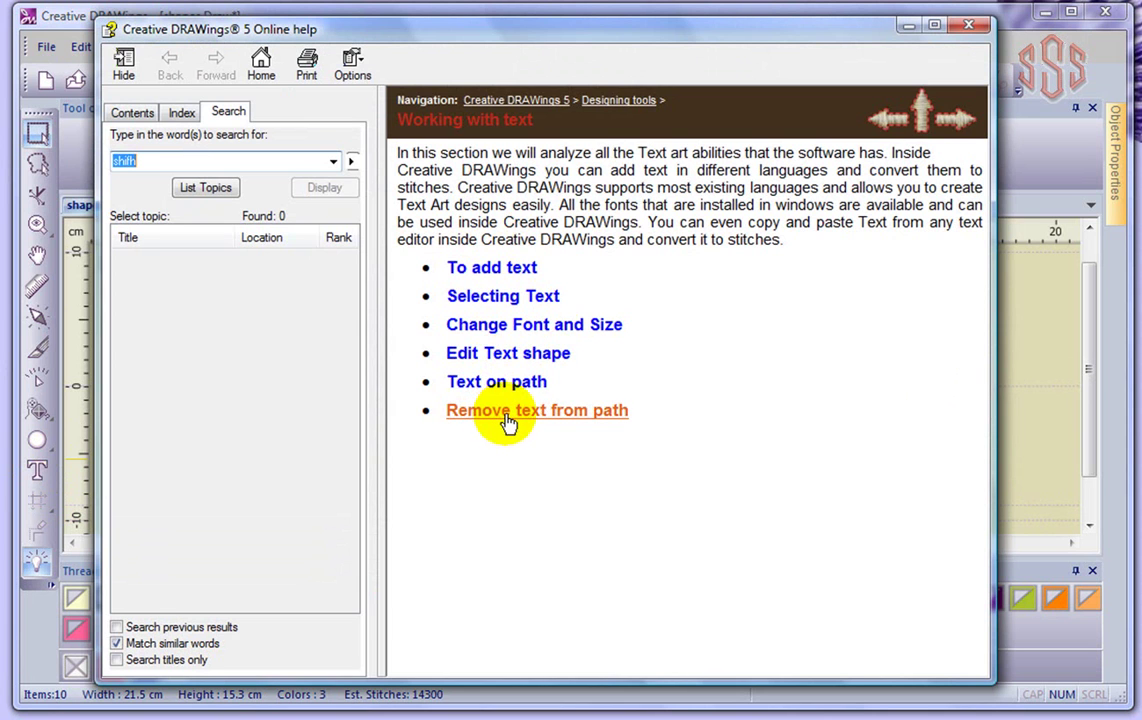
pyautogui.click(538, 416)
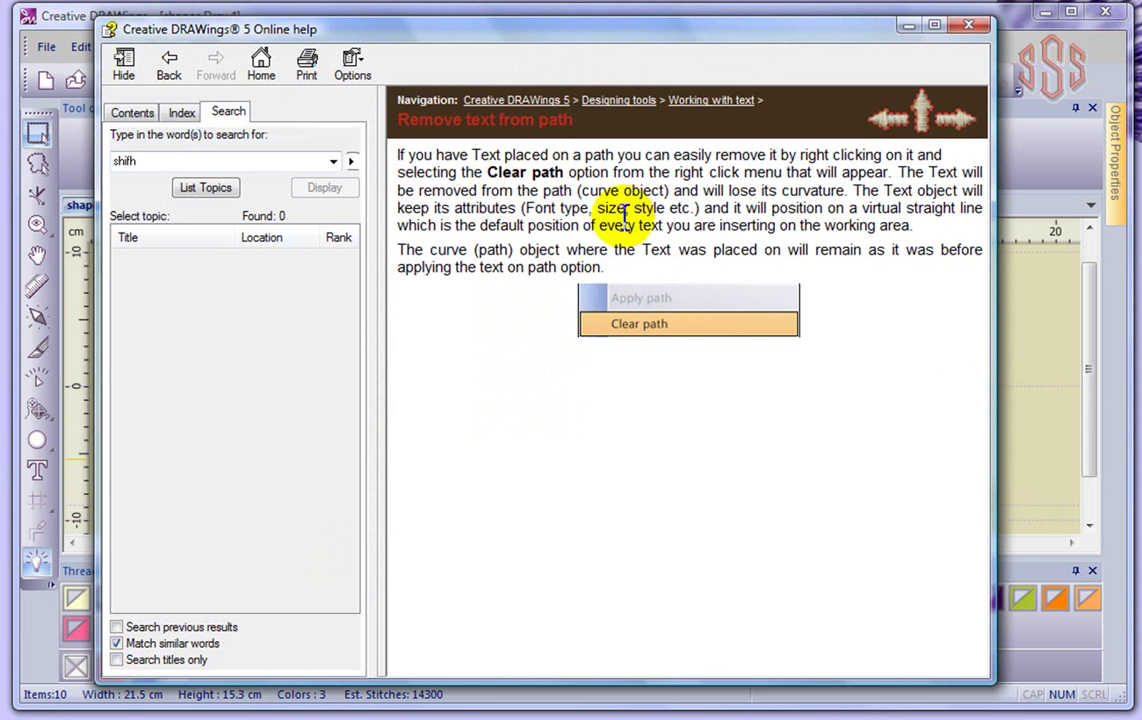
pyautogui.click(968, 24)
# - Select the curved Trevor text and make the program window taller
pyautogui.click(740, 477)
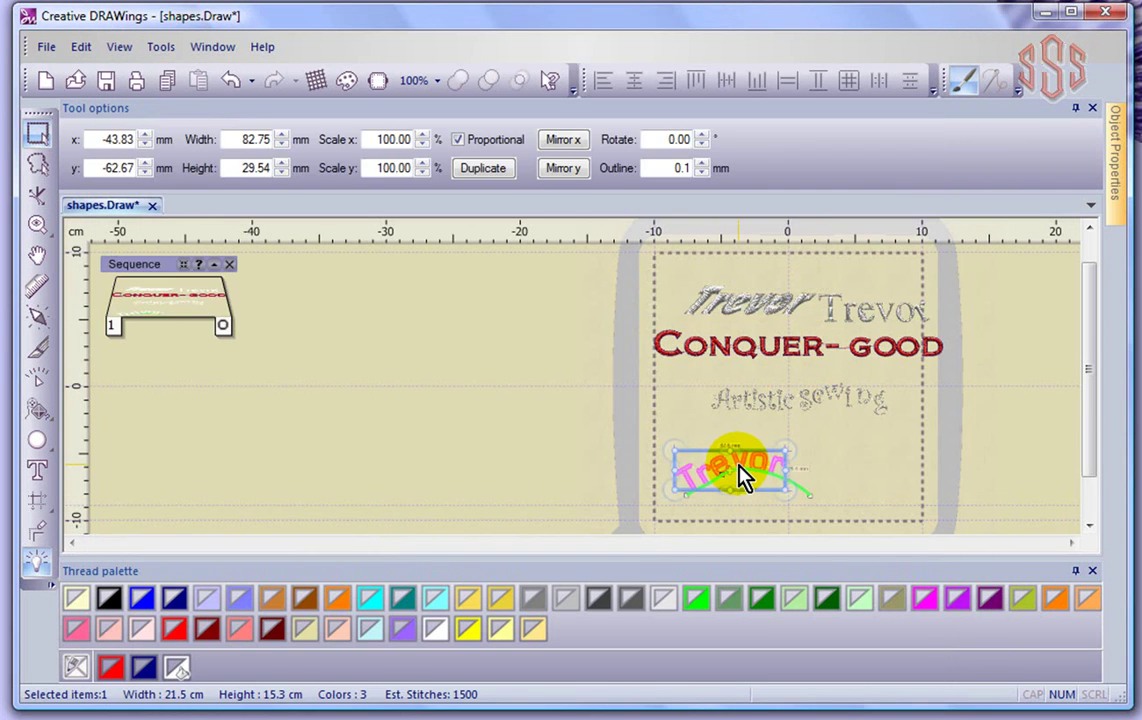
pyautogui.rightClick(740, 477)
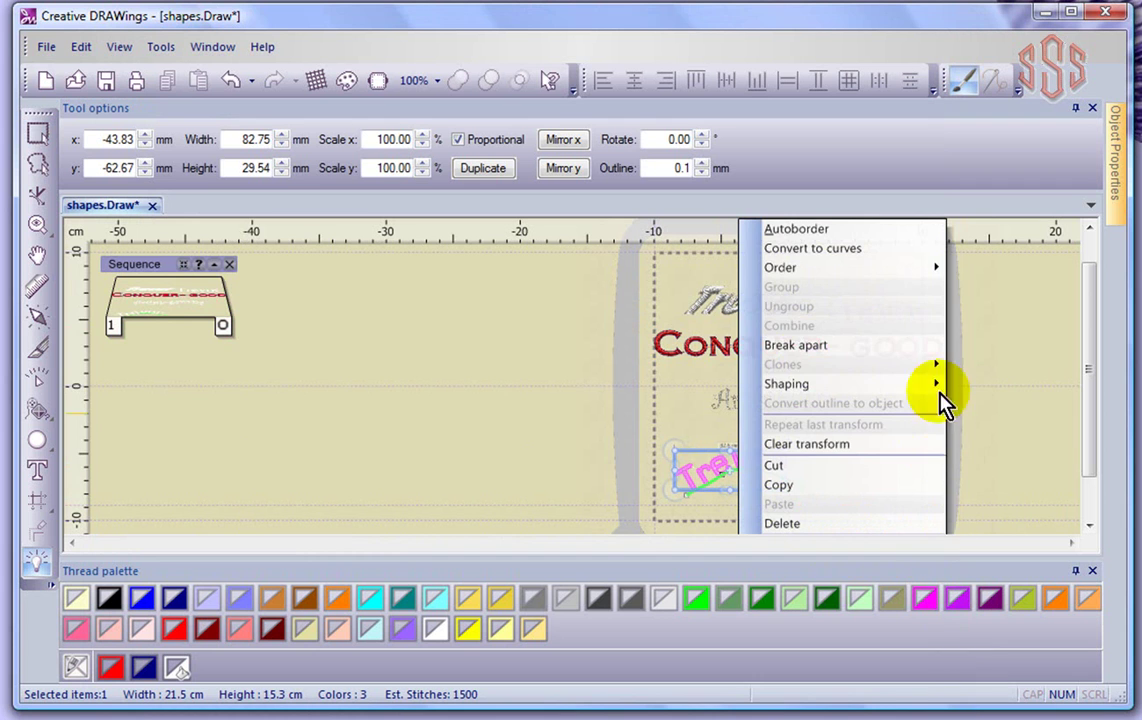
pyautogui.click(990, 305)
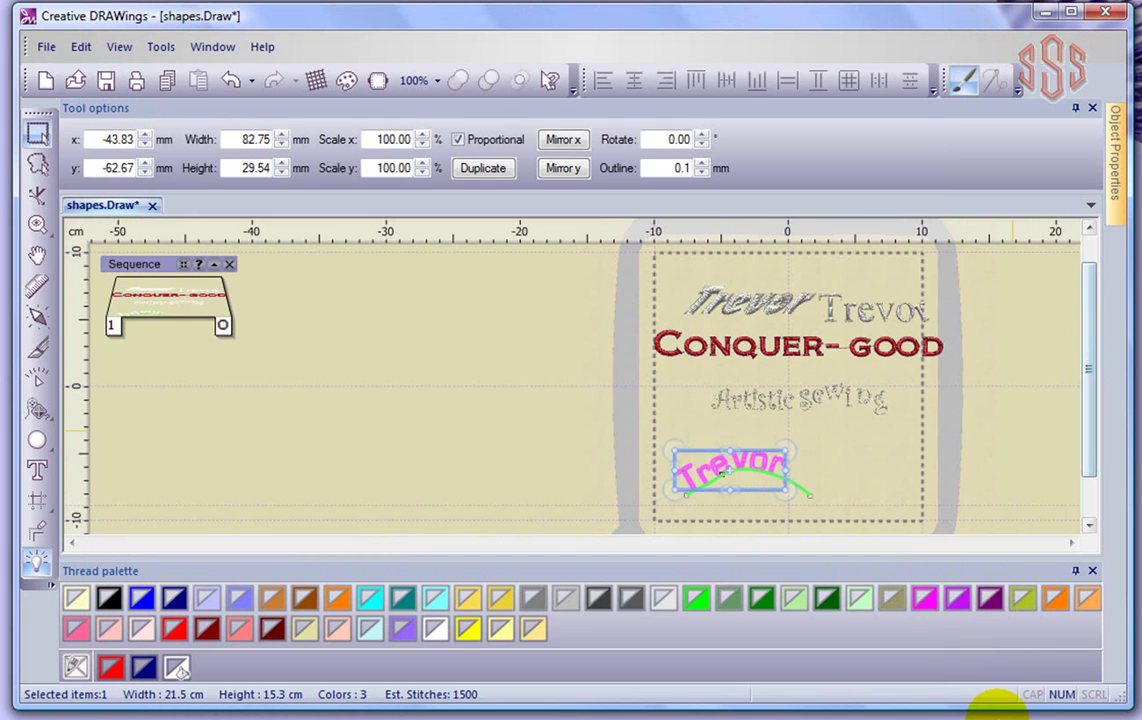
pyautogui.moveTo(997, 705); pyautogui.dragTo(997, 719)
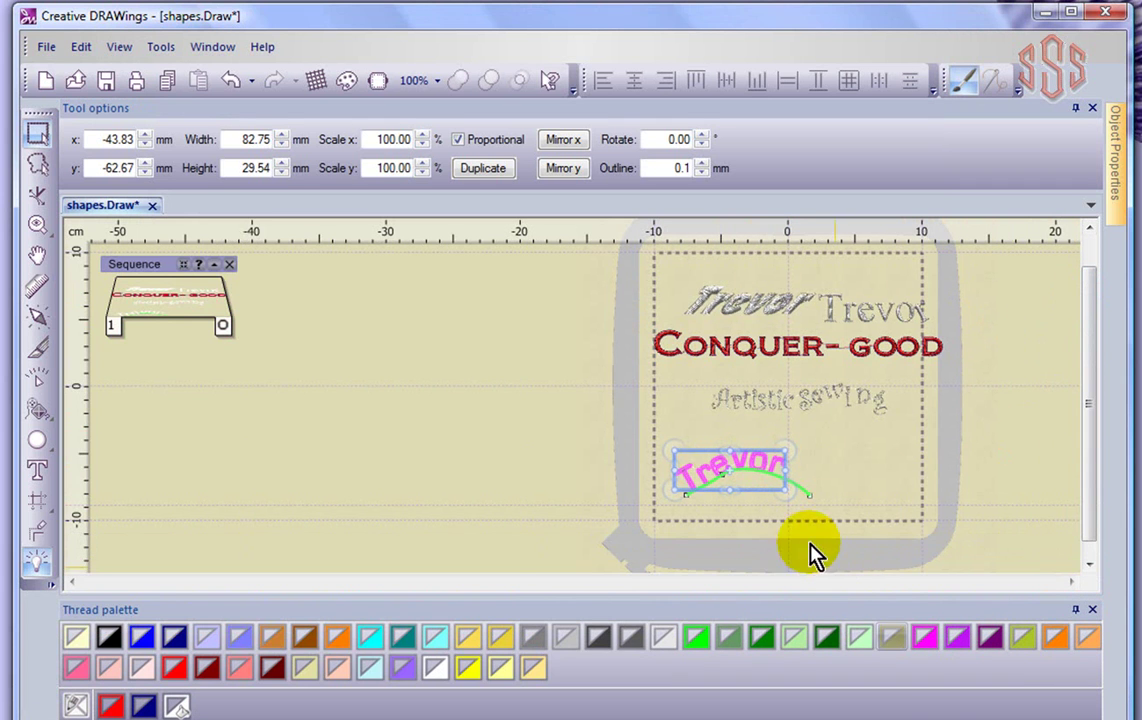
# - Clear the path from Trevor so it becomes straight text, then deselect it
pyautogui.rightClick(743, 478)
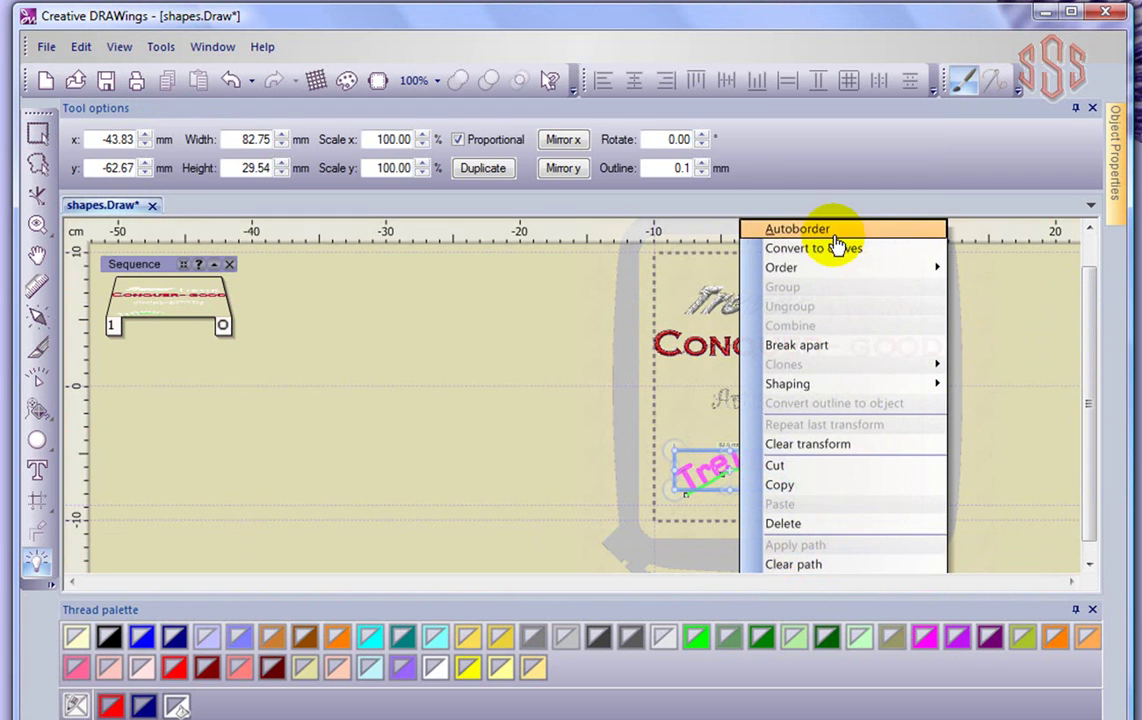
pyautogui.click(815, 566)
pyautogui.click(775, 497)
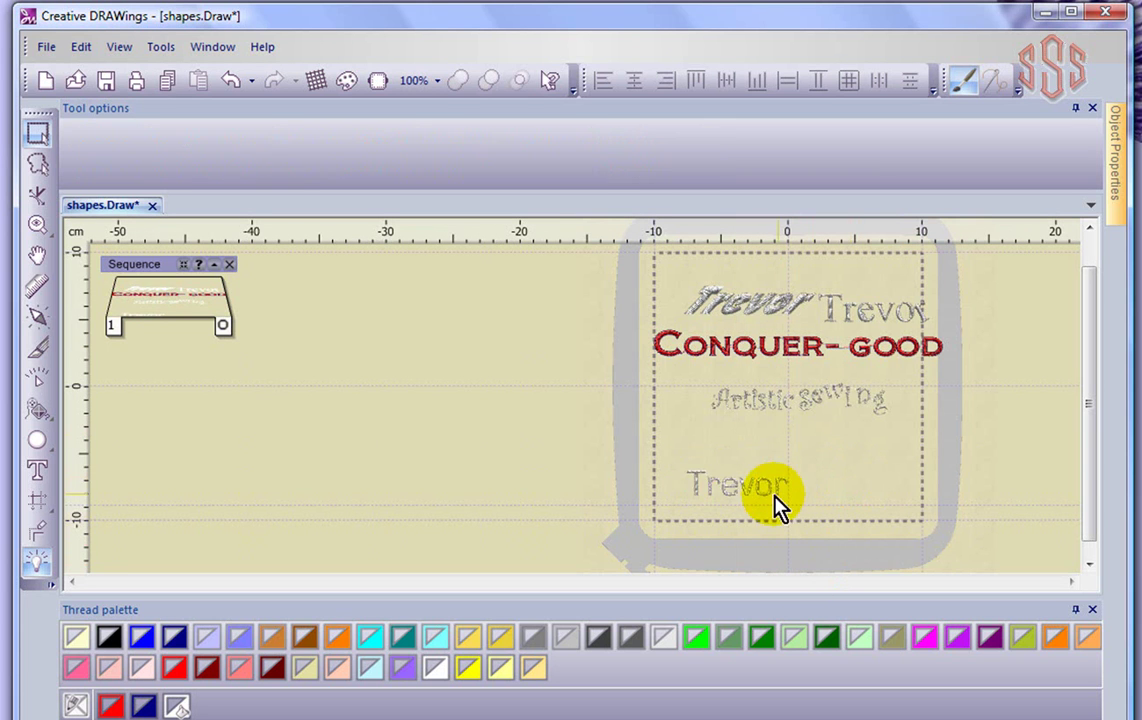